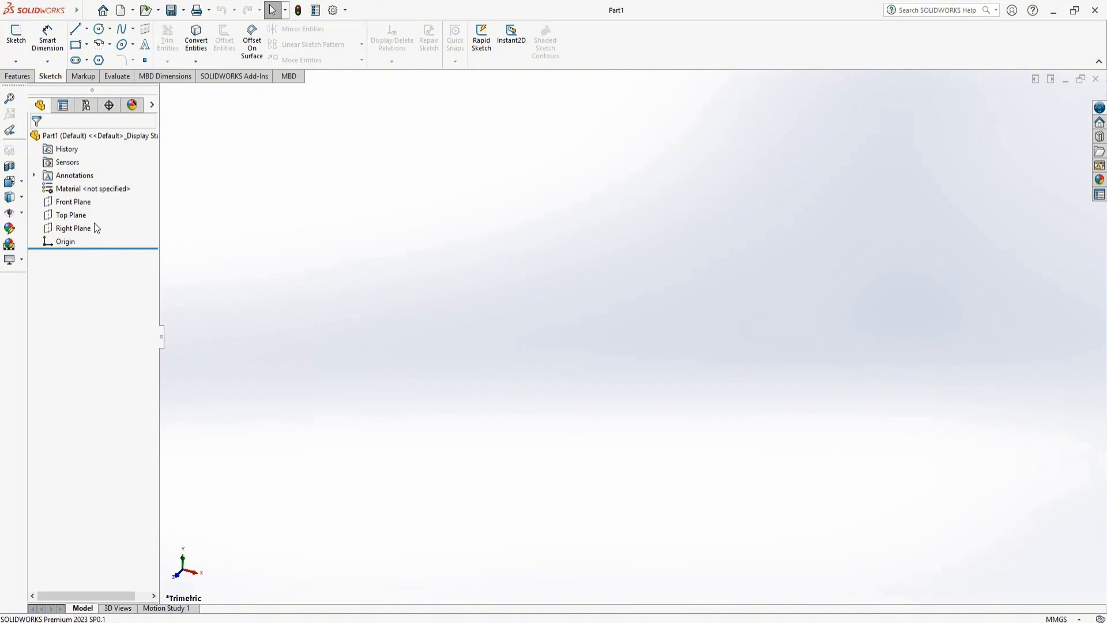
Show the Front, Top and Right planes together with the origin in the graphics area.
left_click(181, 563)
left_click_drag(68, 249, 67, 249)
right_click(67, 263)
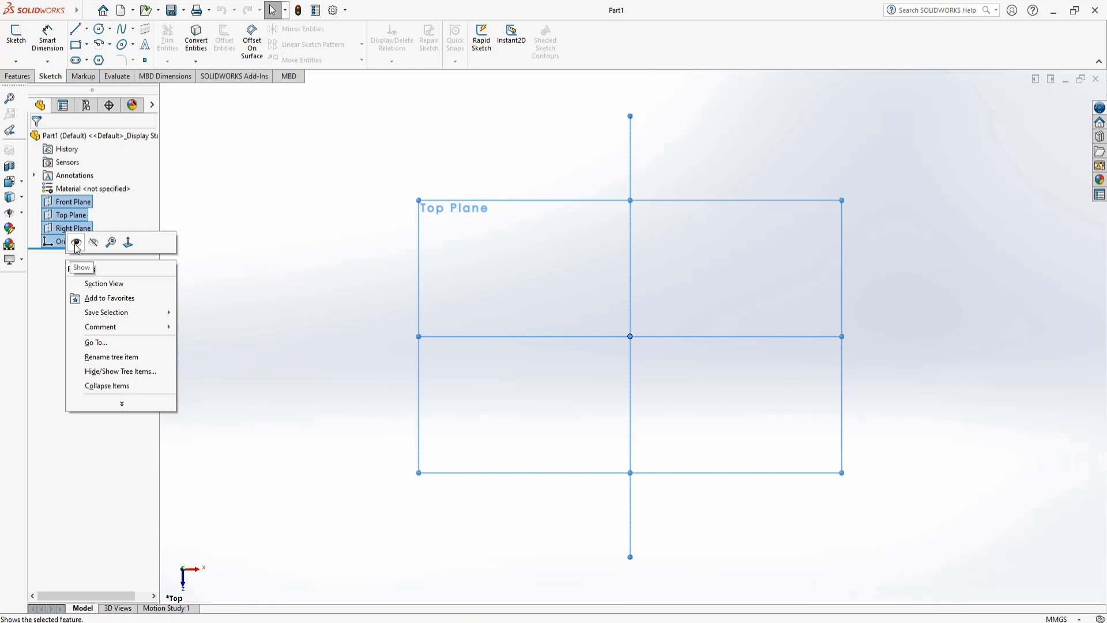
left_click(78, 245)
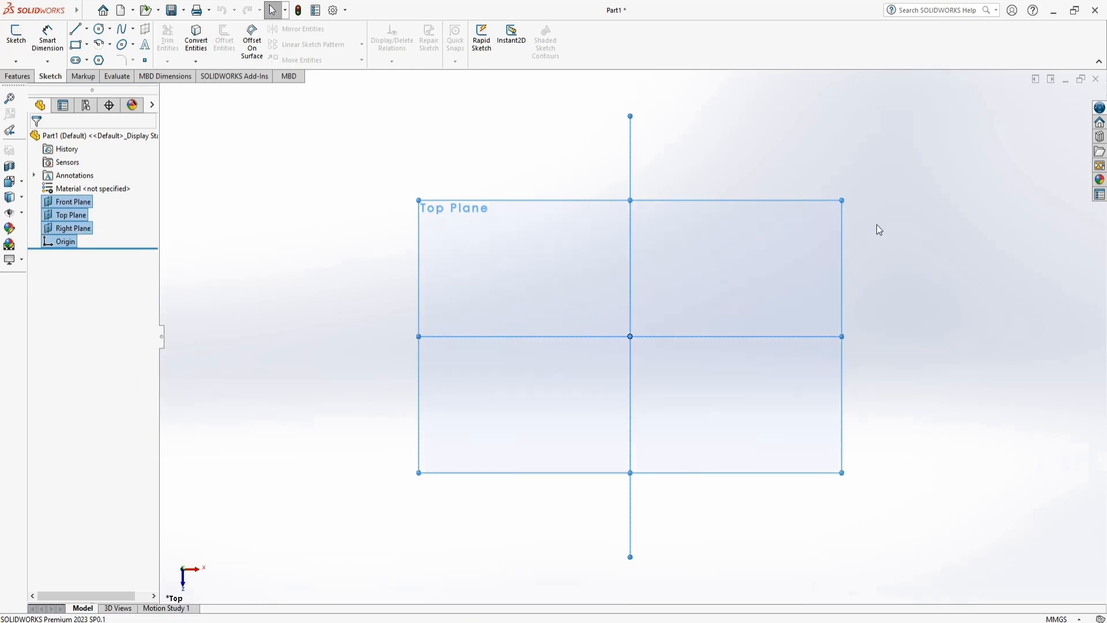
left_click(874, 227)
middle_click_drag(717, 327, 477, 319)
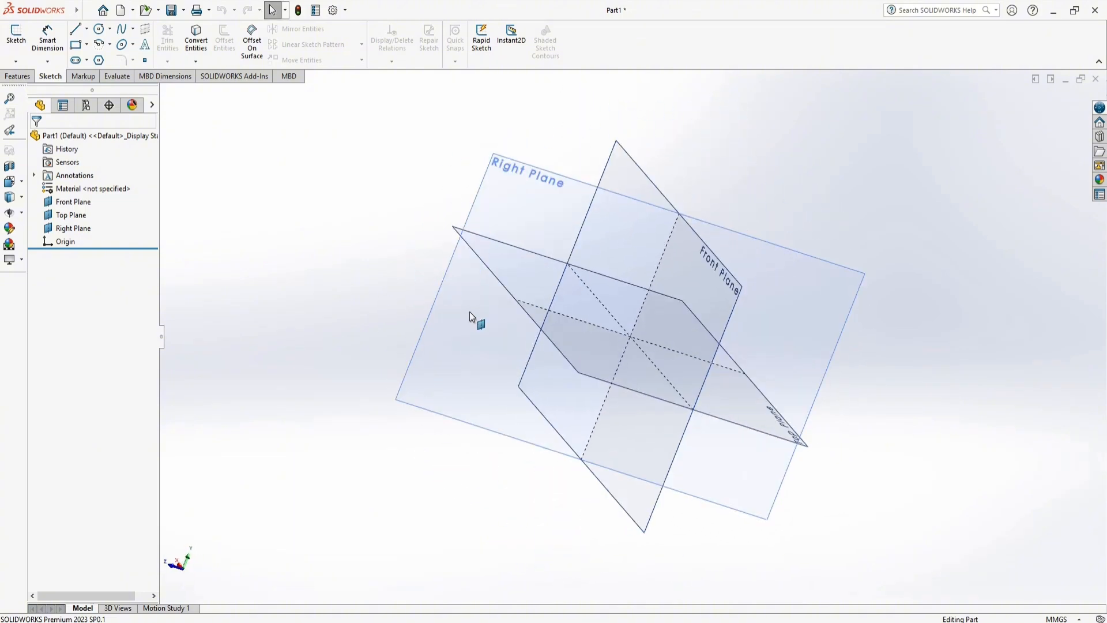
left_click(17, 76)
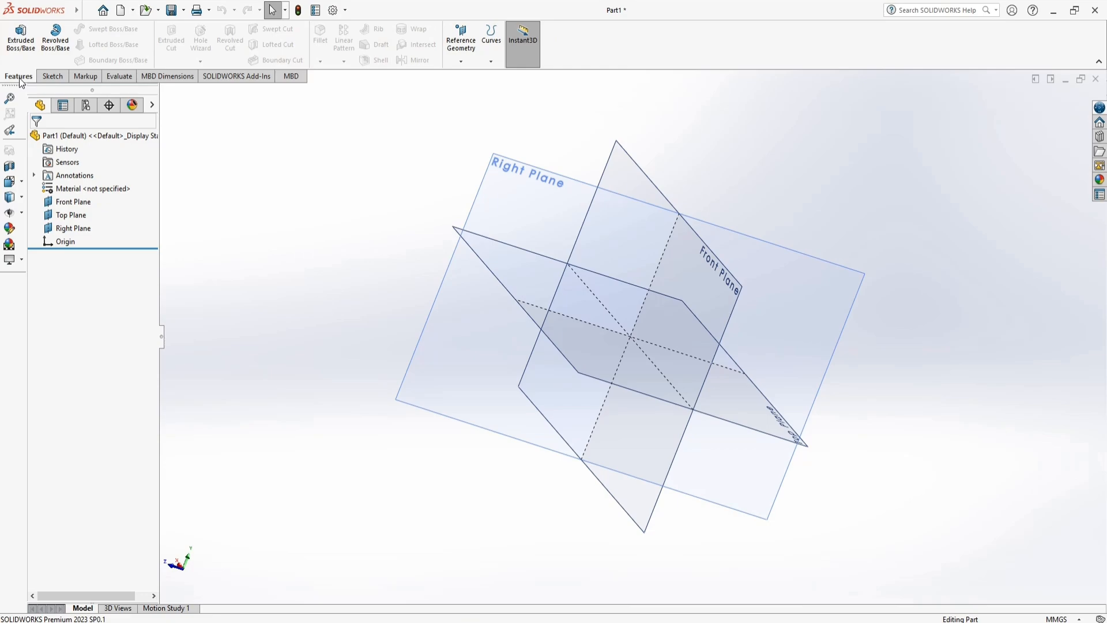
left_click(52, 77)
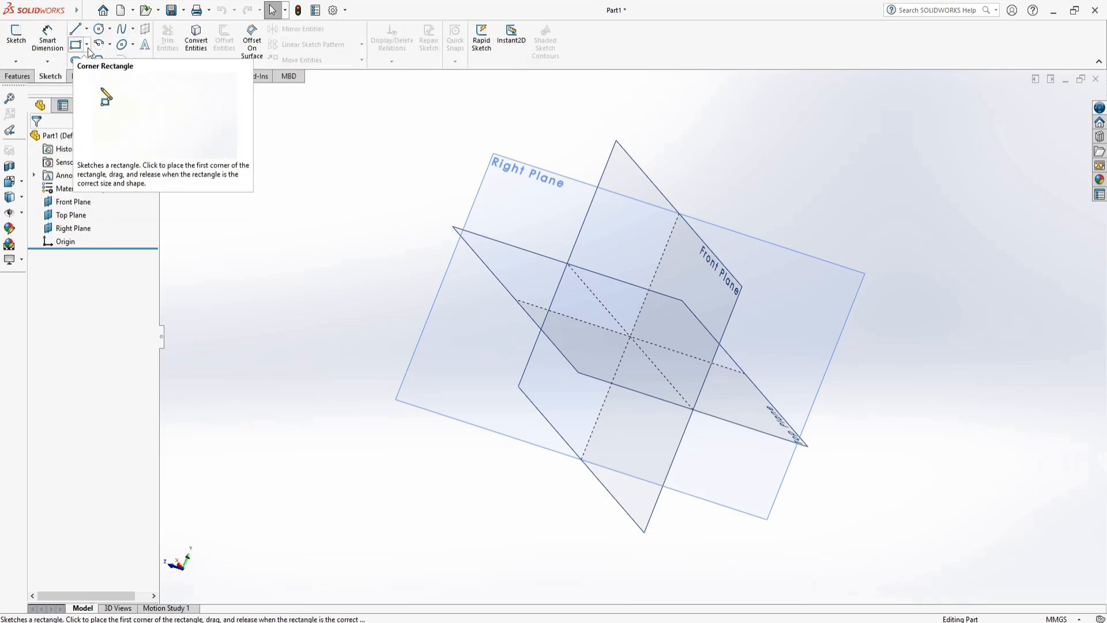
left_click(17, 77)
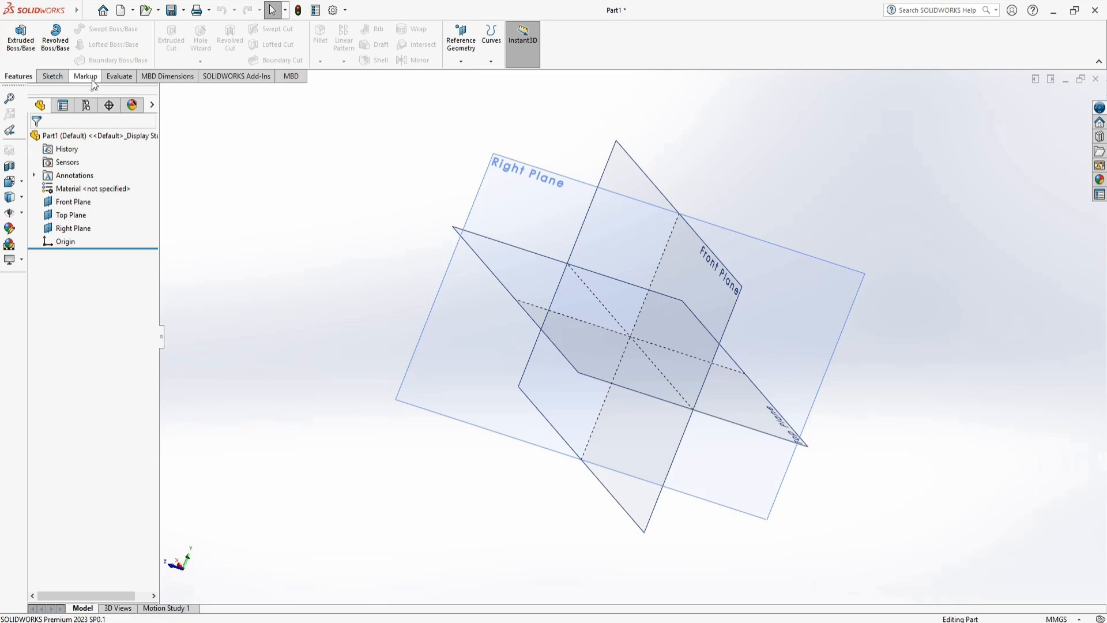
left_click(85, 77)
left_click(236, 79)
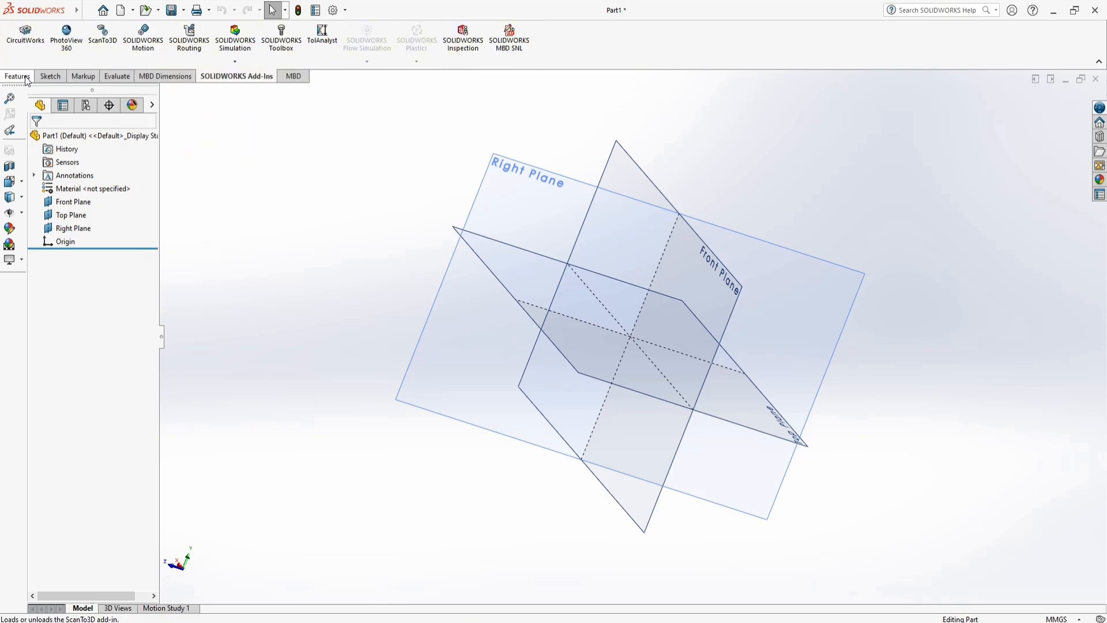
left_click(87, 81)
left_click(115, 77)
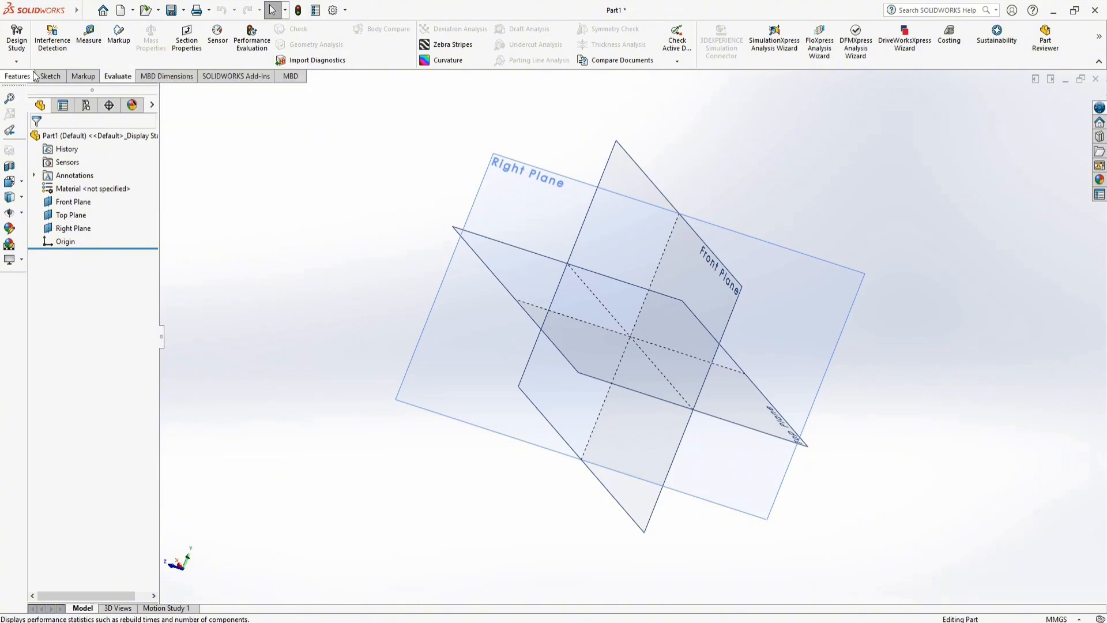
left_click(54, 77)
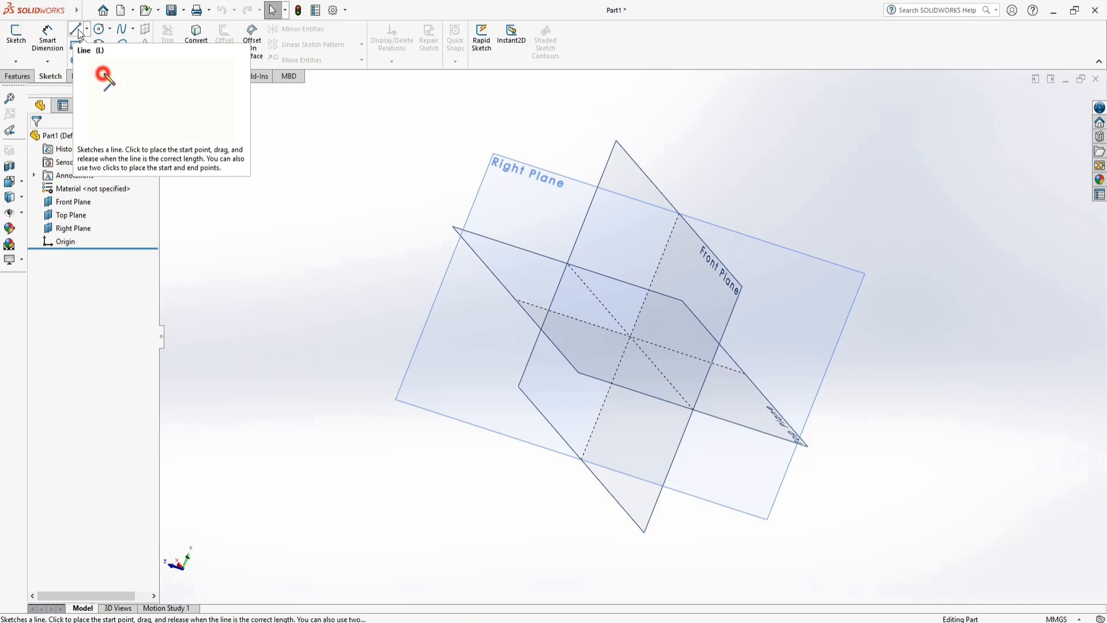
left_click(79, 33)
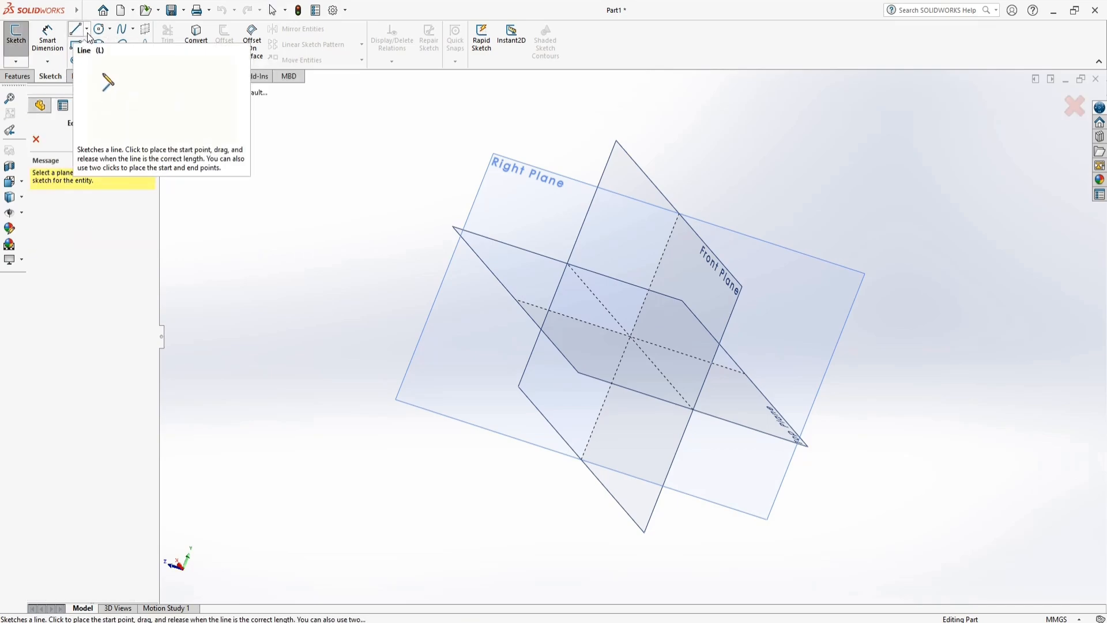
left_click(87, 30)
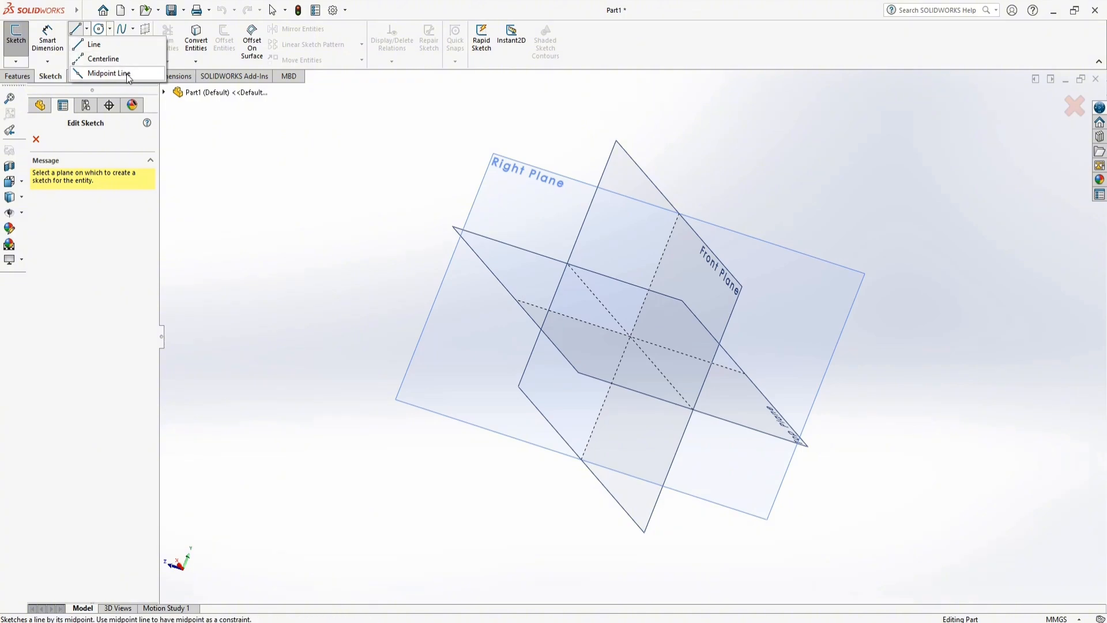
left_click(94, 45)
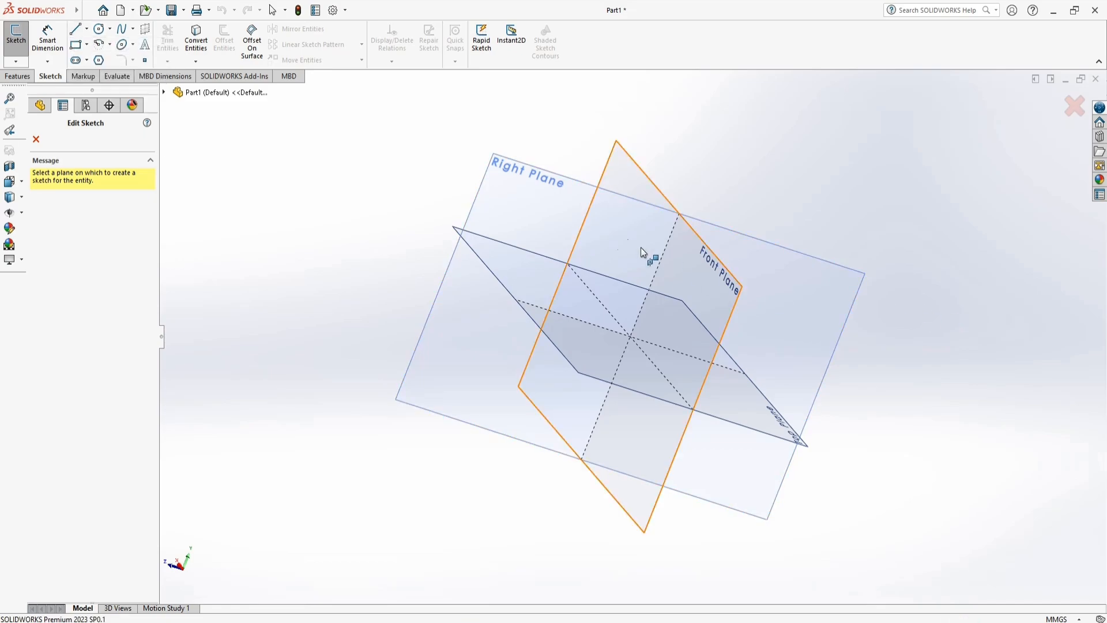
left_click(38, 141)
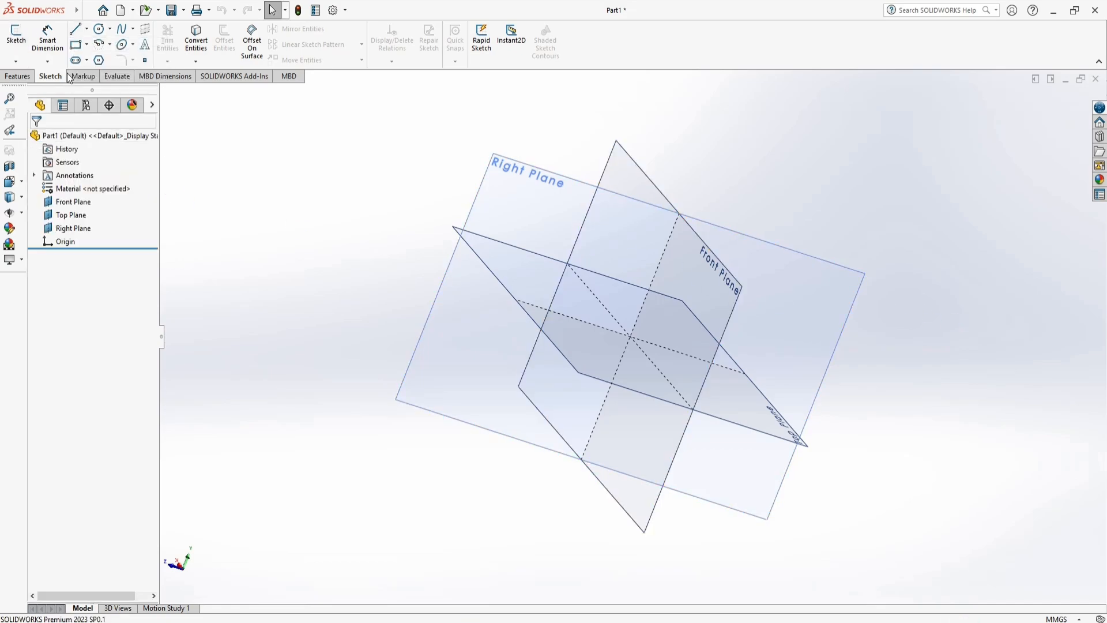
Start a new sketch on the Front Plane.
middle_click_drag(774, 234, 601, 286)
left_click(519, 230)
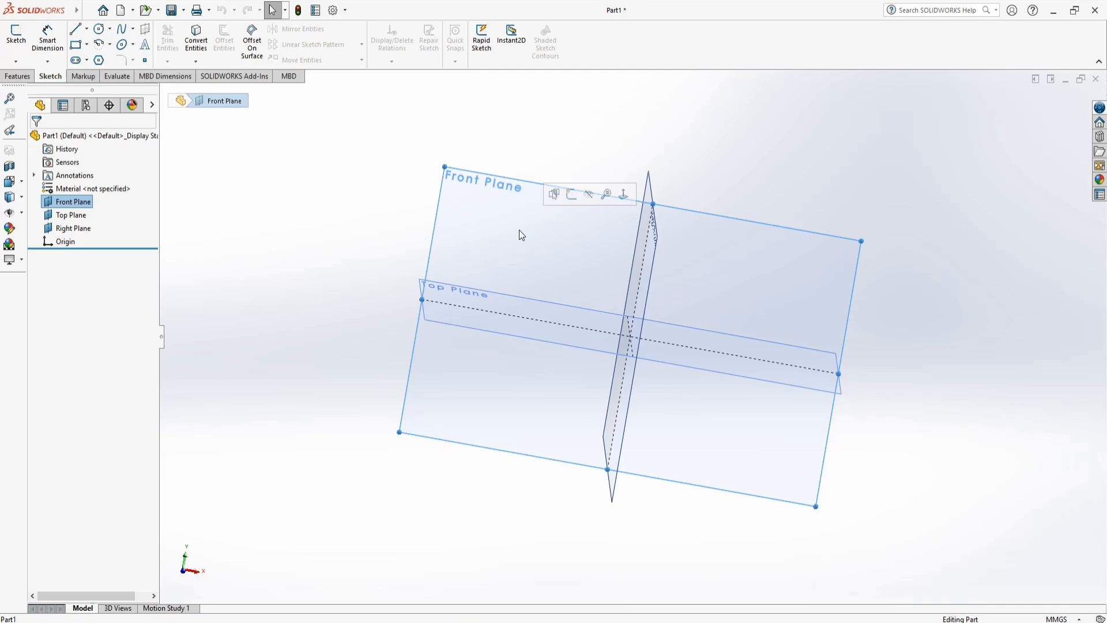
left_click(571, 196)
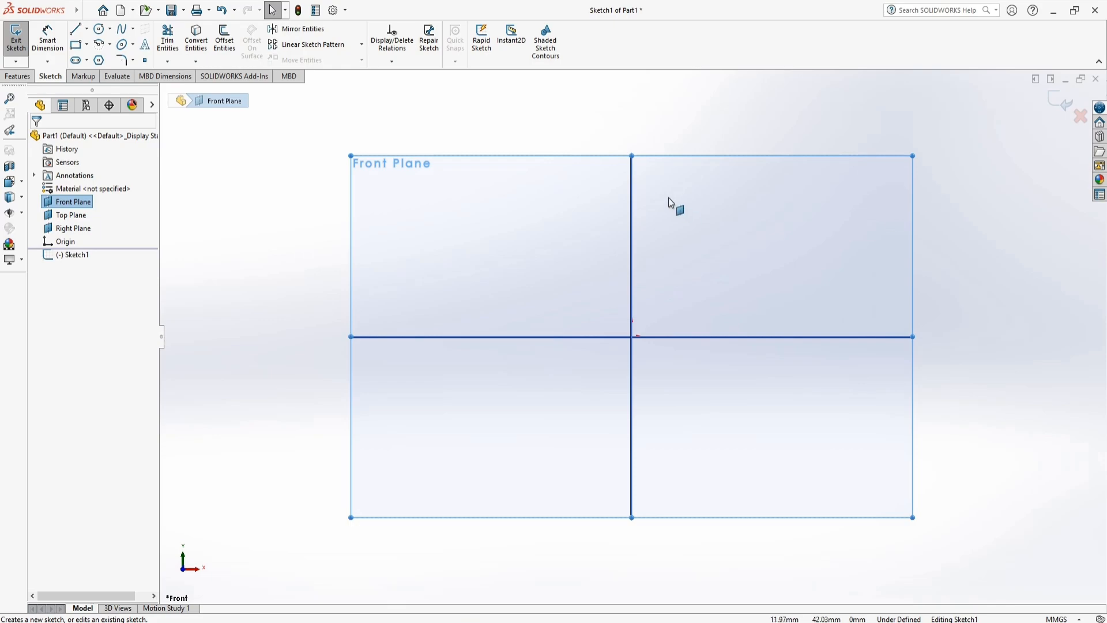
Sketch a closed rectangle of four lines starting at the origin, about 54.5 mm wide and 47.9 mm high.
left_click(75, 30)
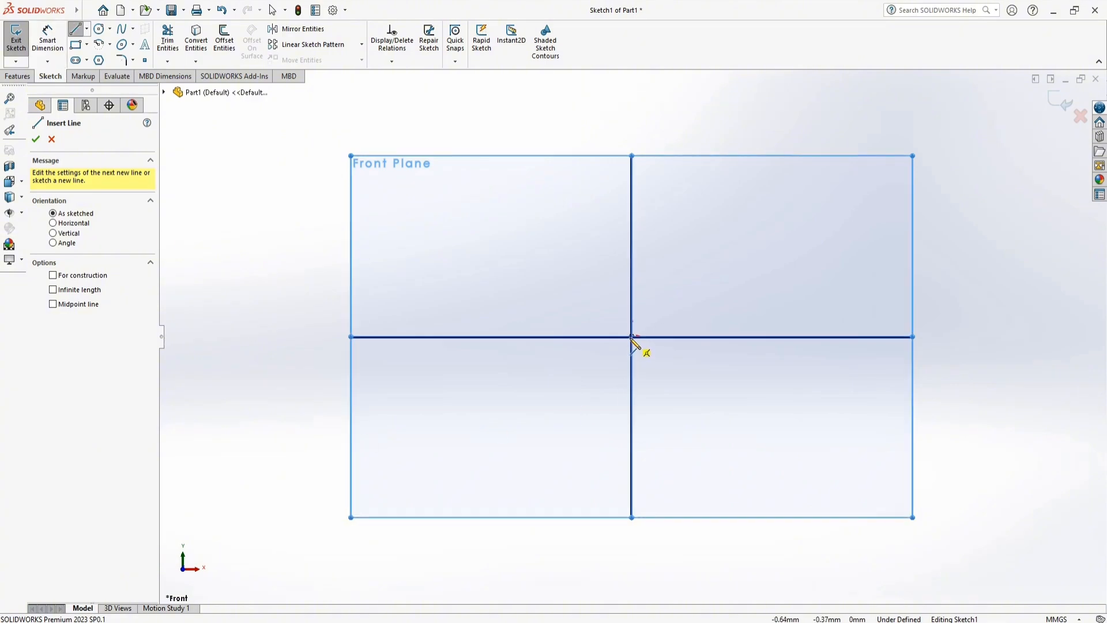
left_click(631, 337)
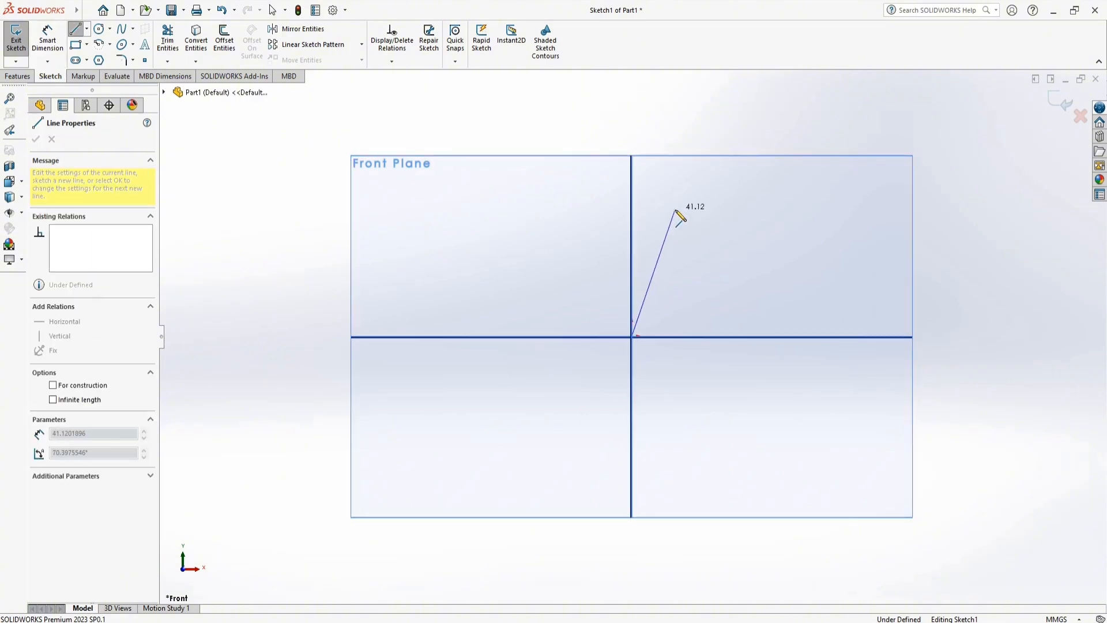
left_click(632, 178)
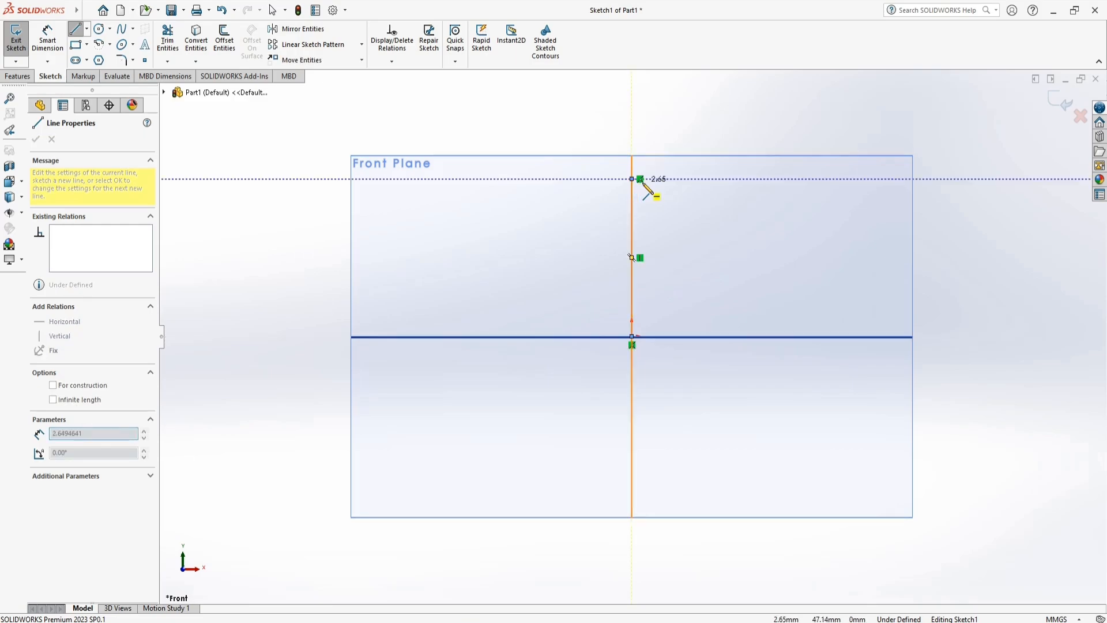
left_click(804, 178)
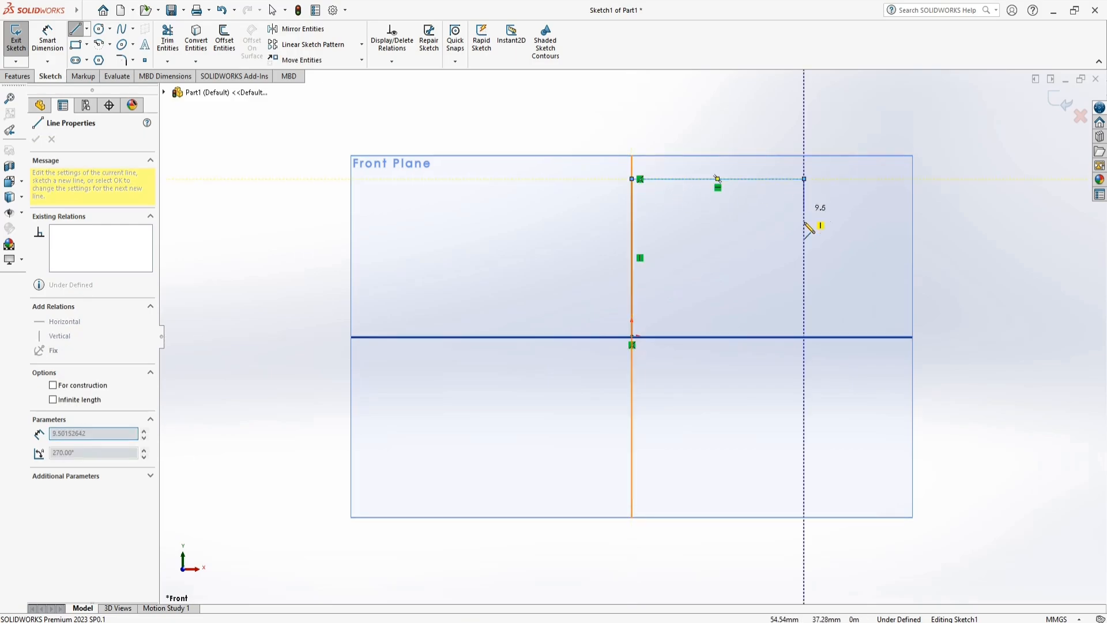
left_click(804, 336)
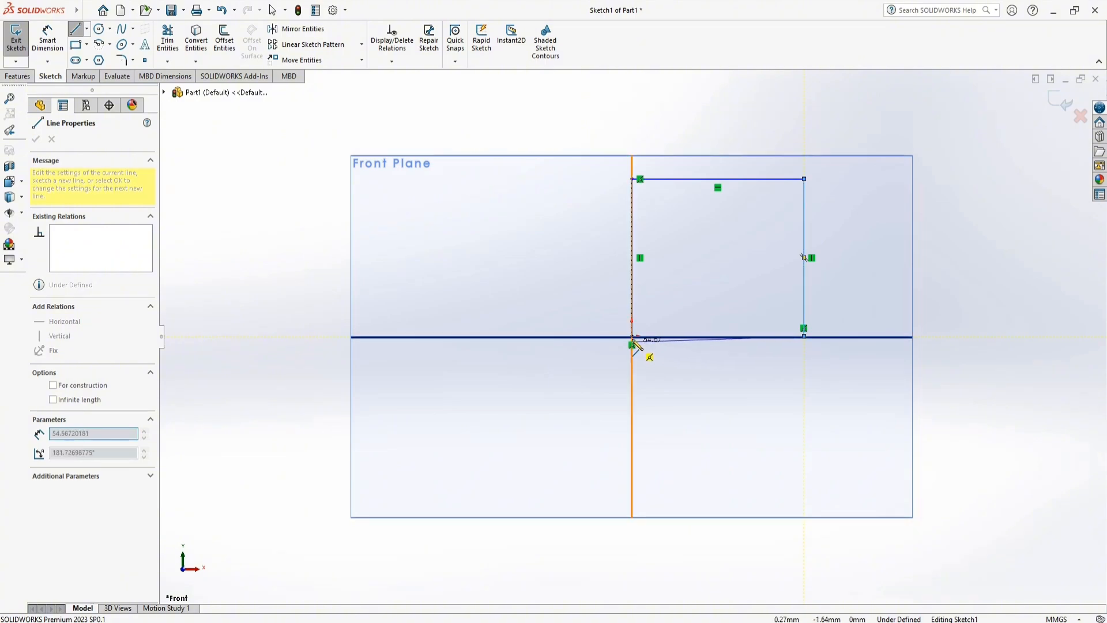
left_click(632, 336)
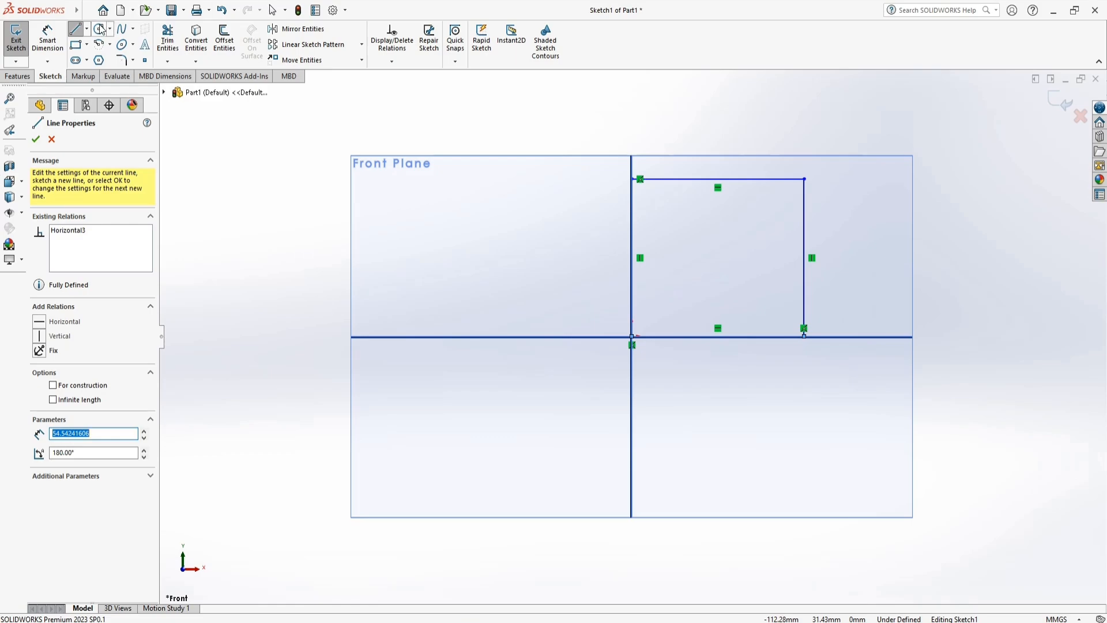
Dimension the rectangle's upper horizontal line and set its length to 50 mm.
left_click(50, 41)
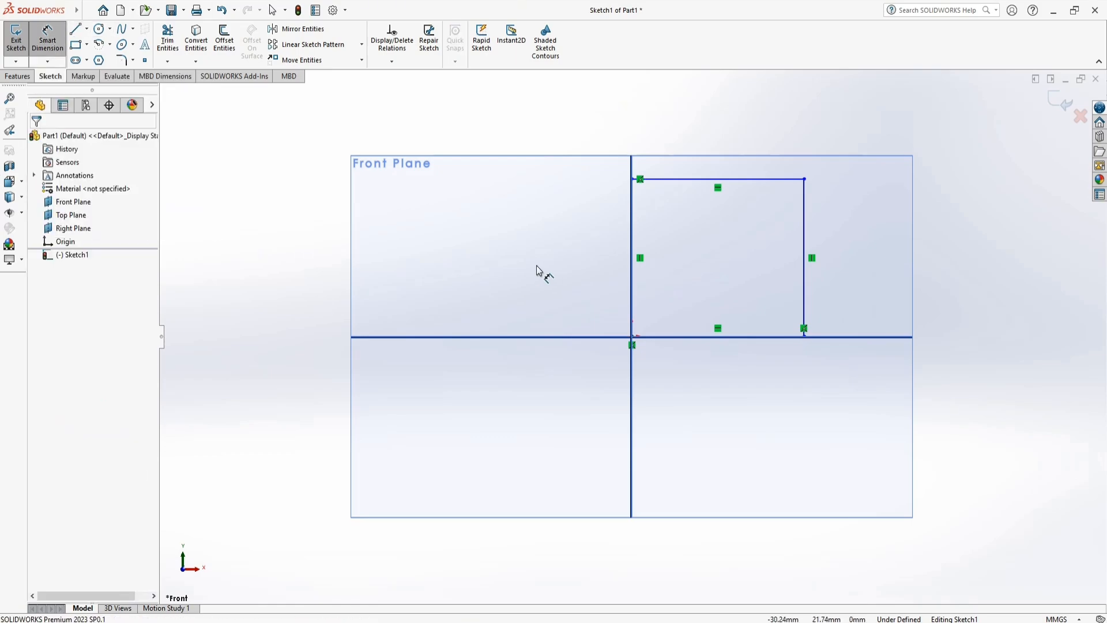
left_click(700, 178)
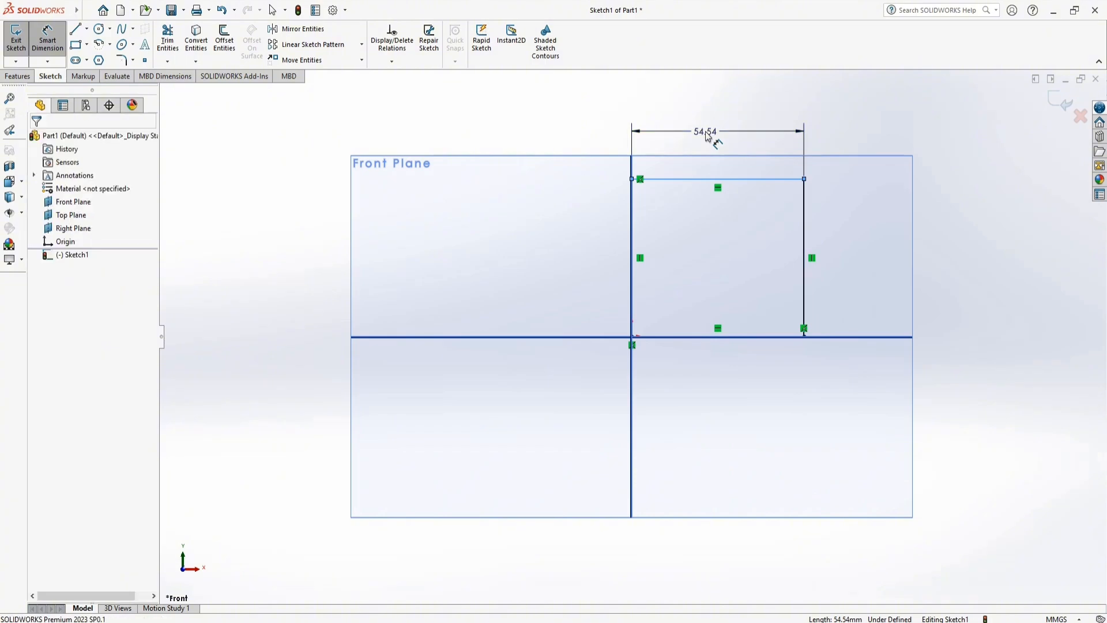
left_click(708, 136)
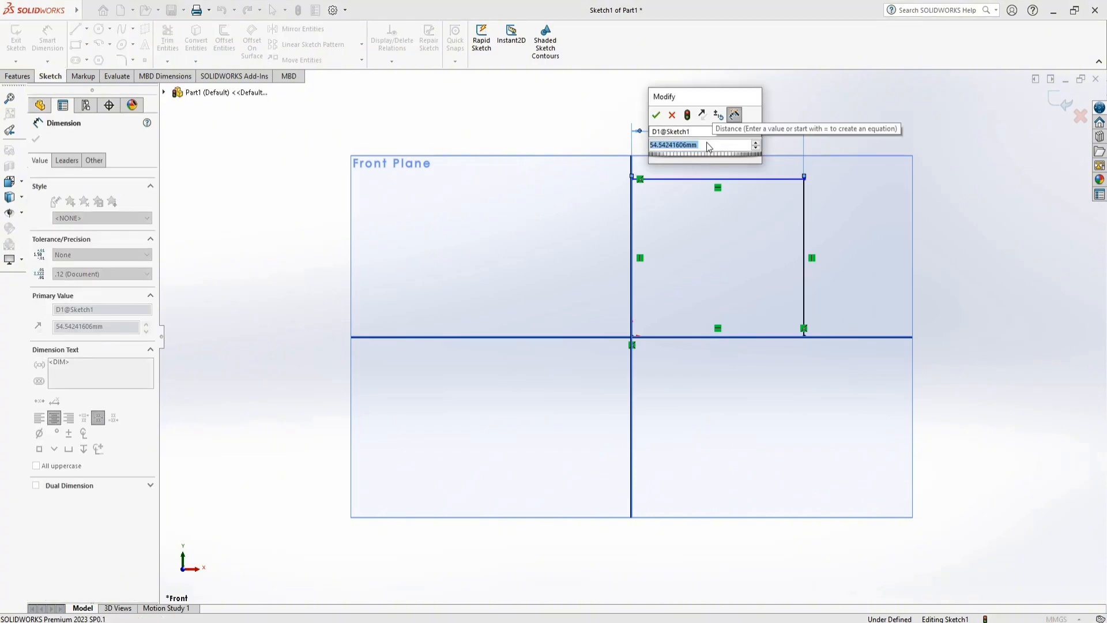
type("50")
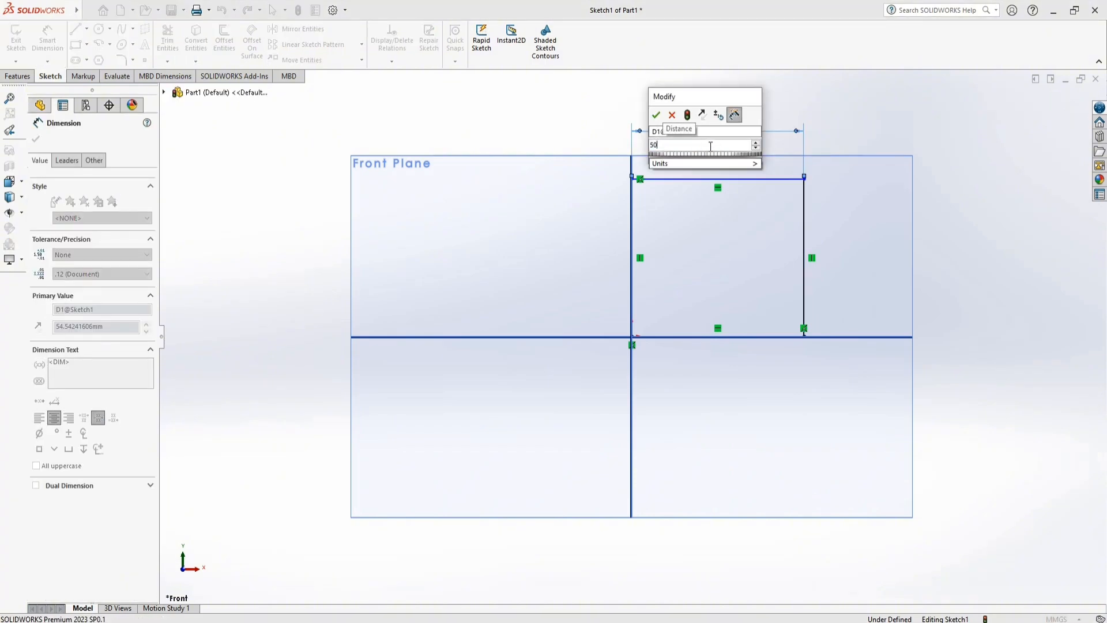
left_click(657, 114)
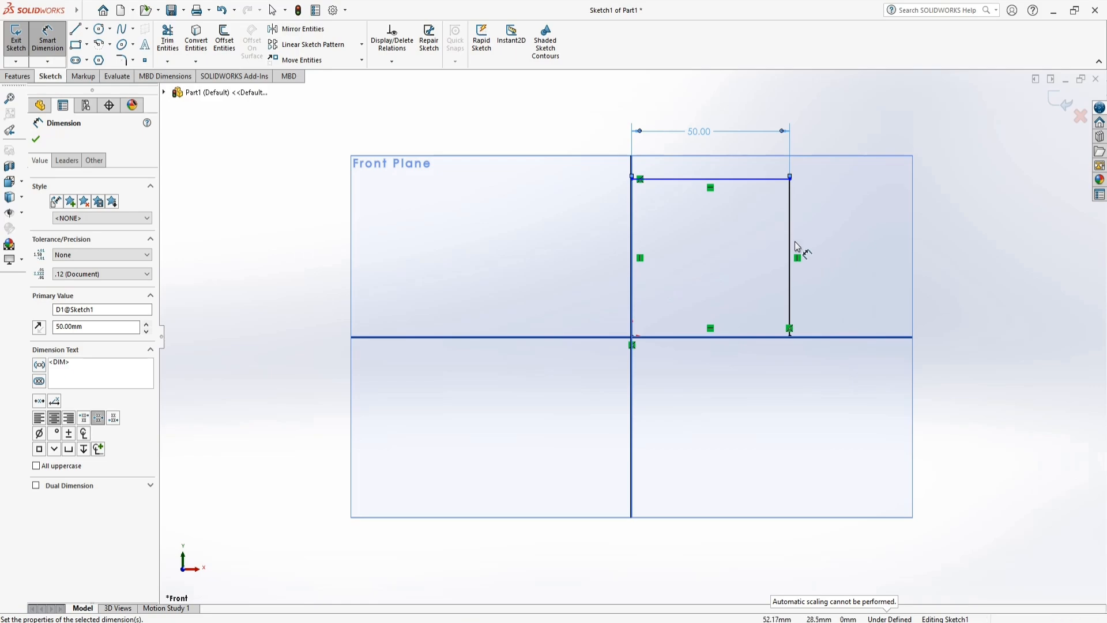
Dimension the vertical line opposite the origin and set its length to 50 mm, then leave the dimension command.
left_click(791, 236)
left_click(832, 240)
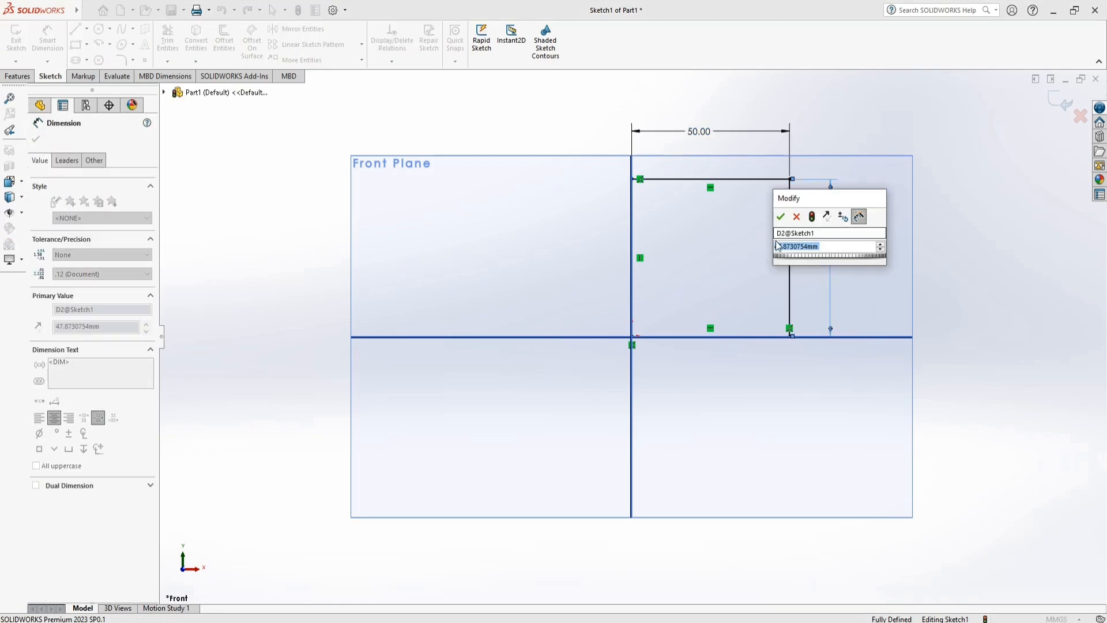
type("50")
key("Return")
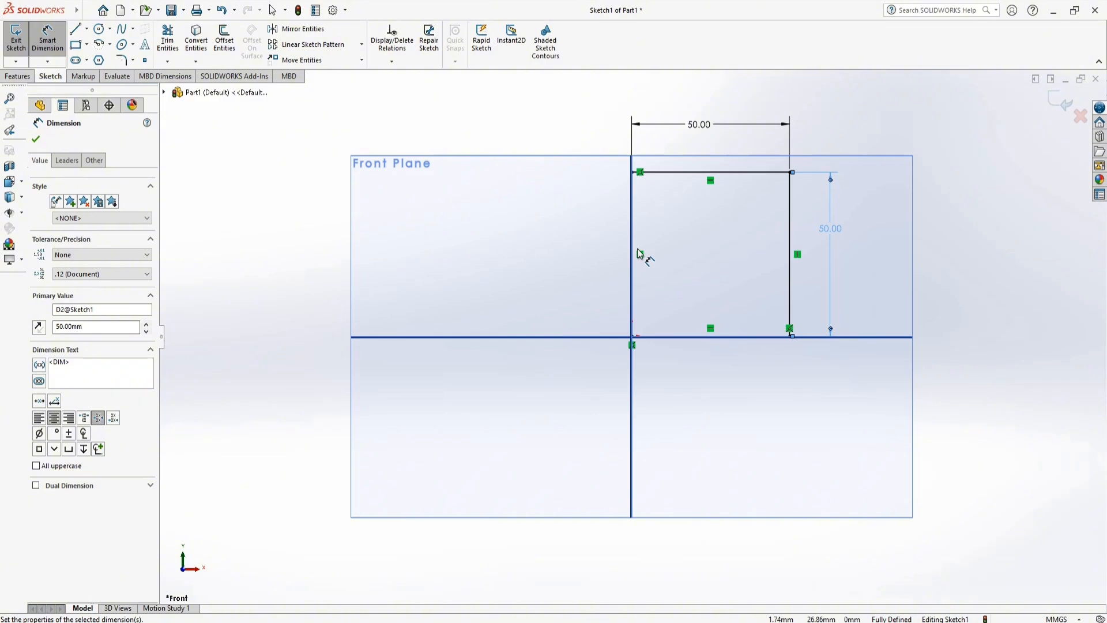
key("Escape")
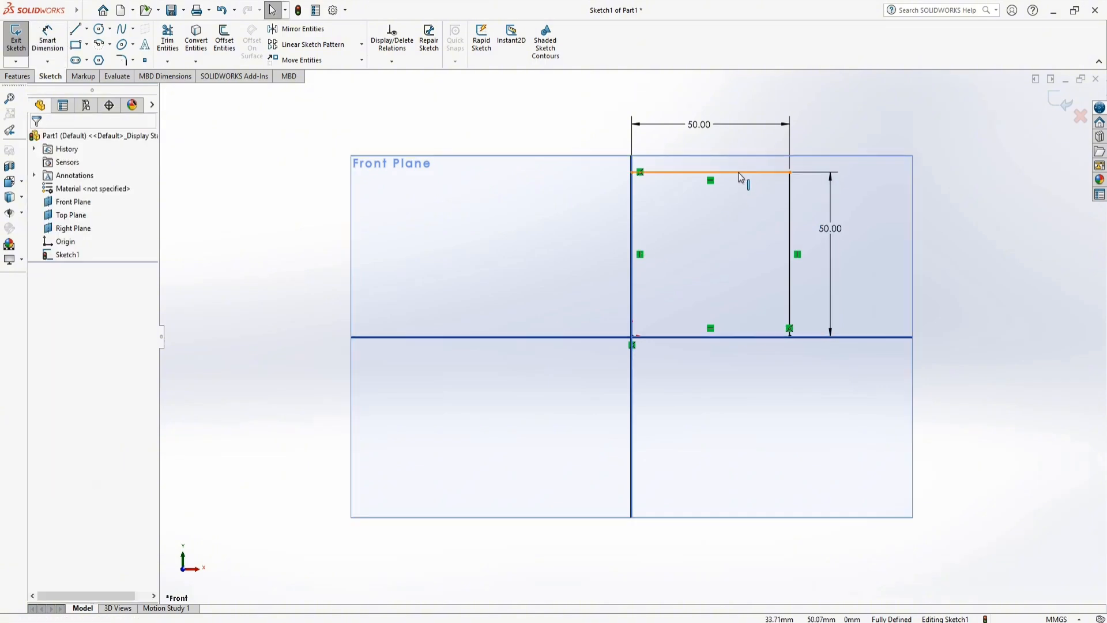
Delete the vertical height dimension of the rectangle.
left_click(791, 210)
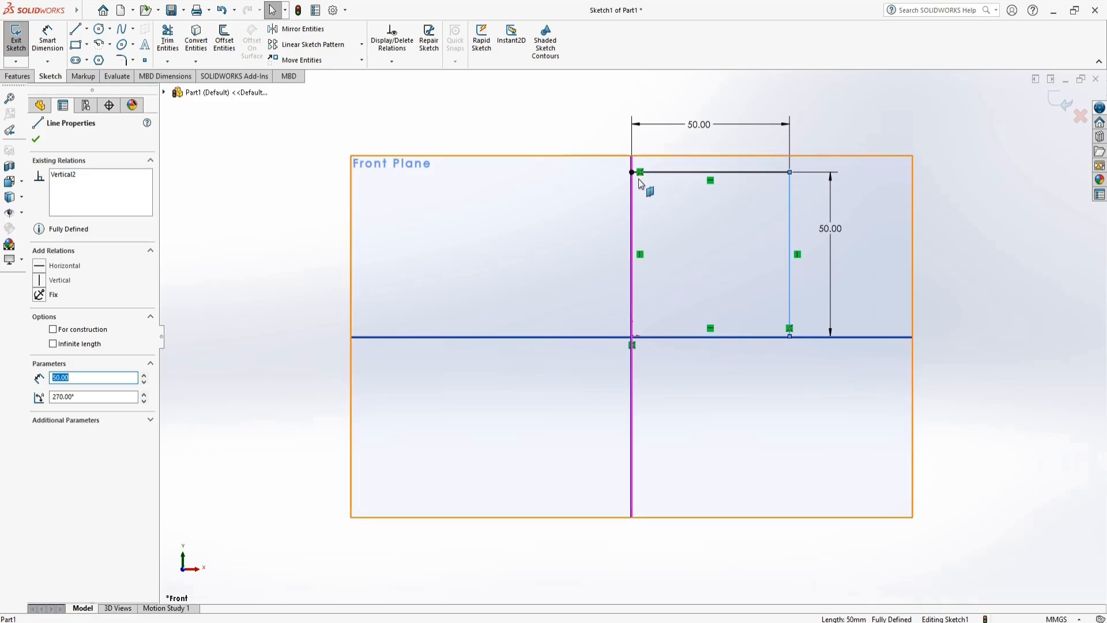
left_click(770, 172)
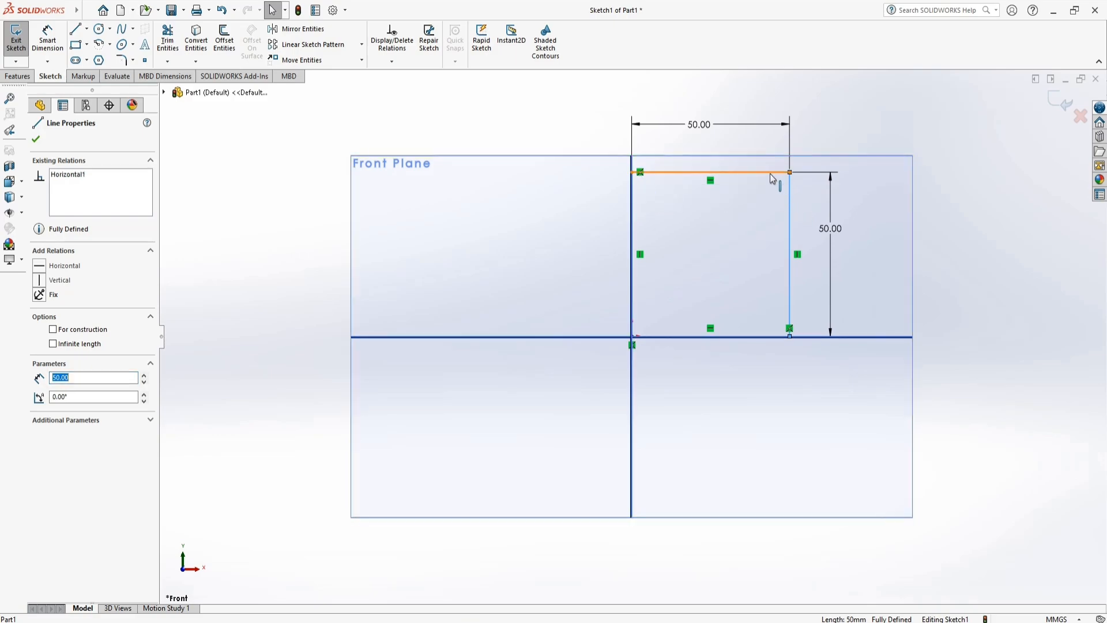
left_click(790, 207)
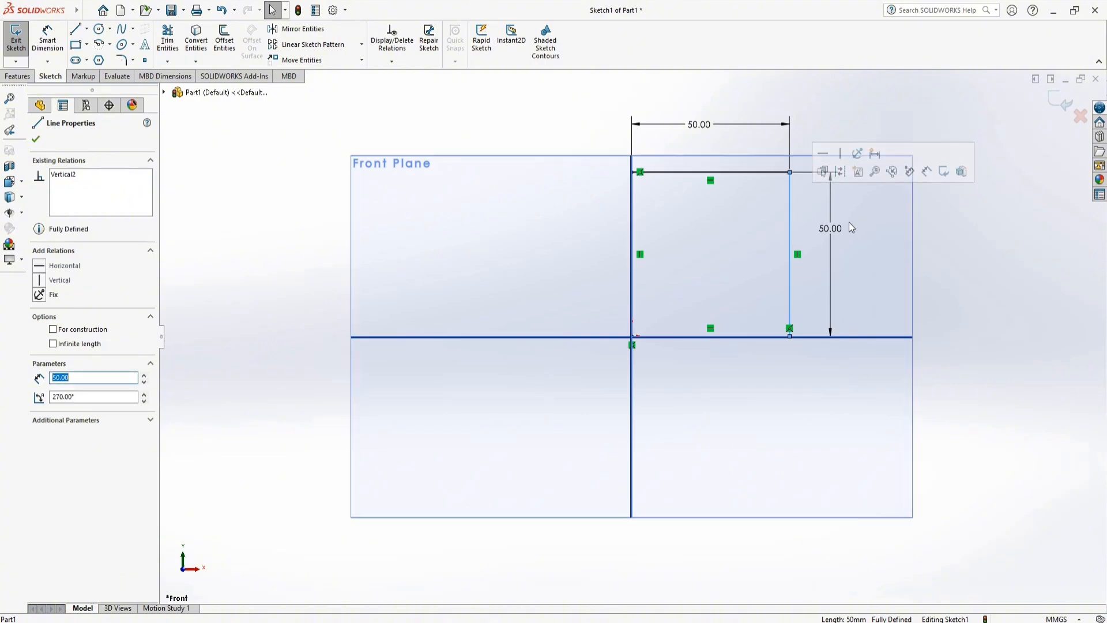
left_click(836, 229)
key("Delete")
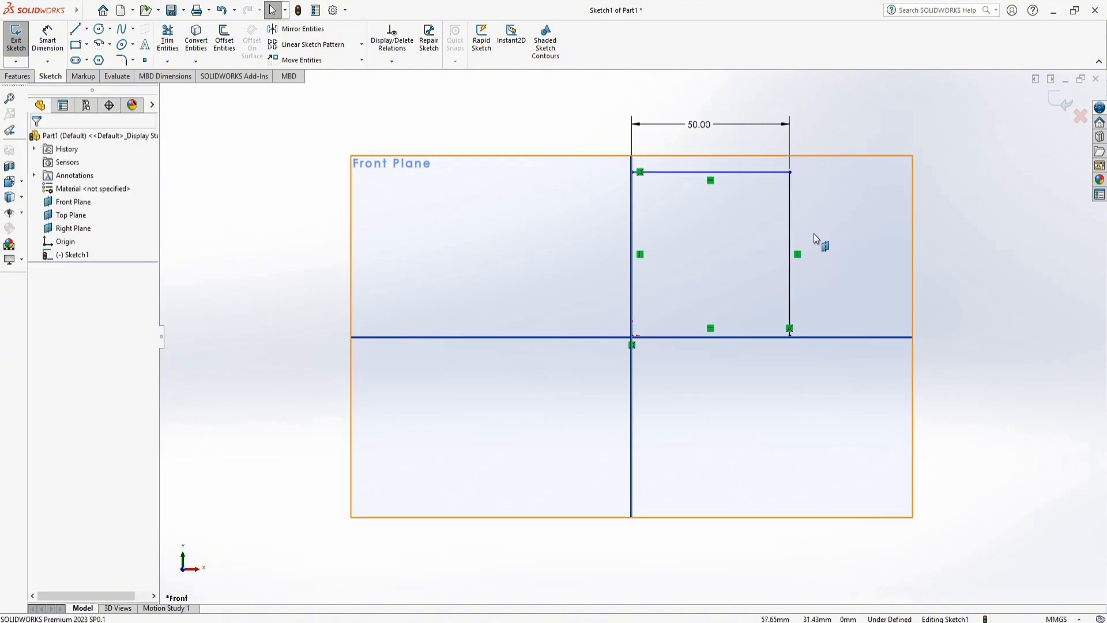
Move the rectangle's upper horizontal line upward, beyond the Front Plane's border, to increase the rectangle's height.
left_click(789, 206)
left_click(734, 173)
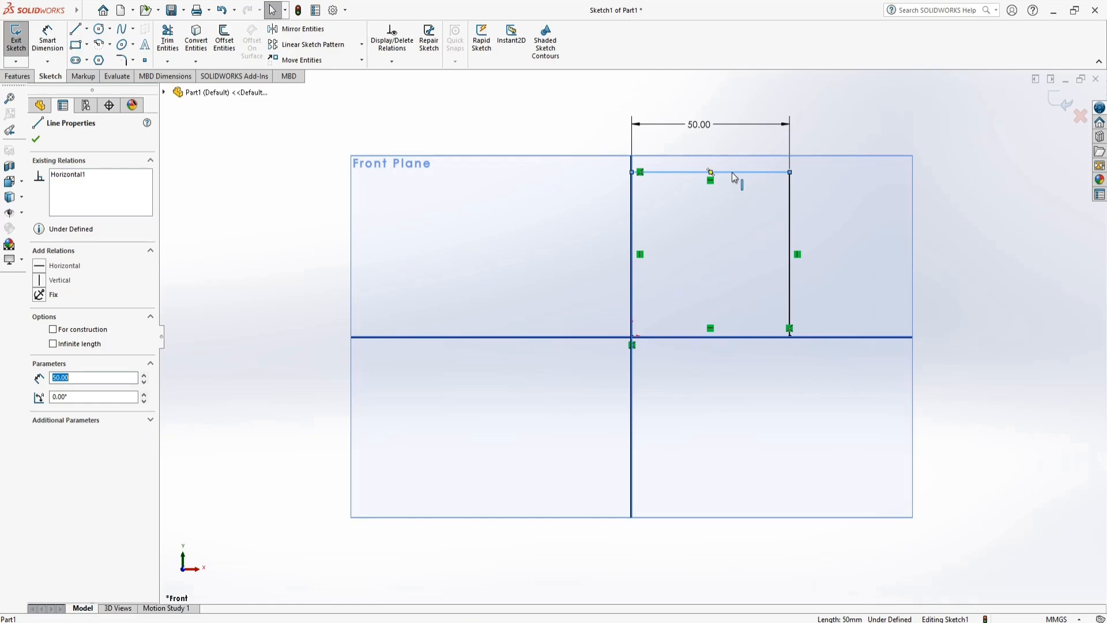
mouse_move(734, 173)
left_mouse_down()
mouse_move(742, 144)
mouse_move(776, 219)
mouse_move(811, 123)
mouse_move(823, 139)
mouse_move(830, 105)
left_mouse_up()
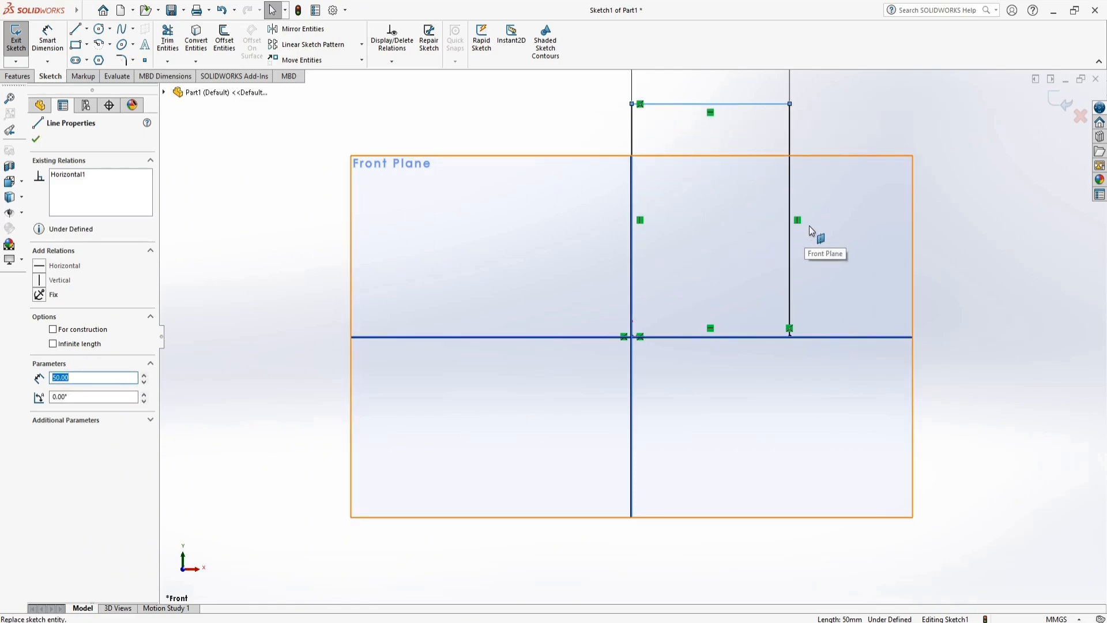
Lower the rectangle's upper line slightly, and dimension the vertical line opposite the origin to 50 mm.
scroll(797, 192, "up", 2)
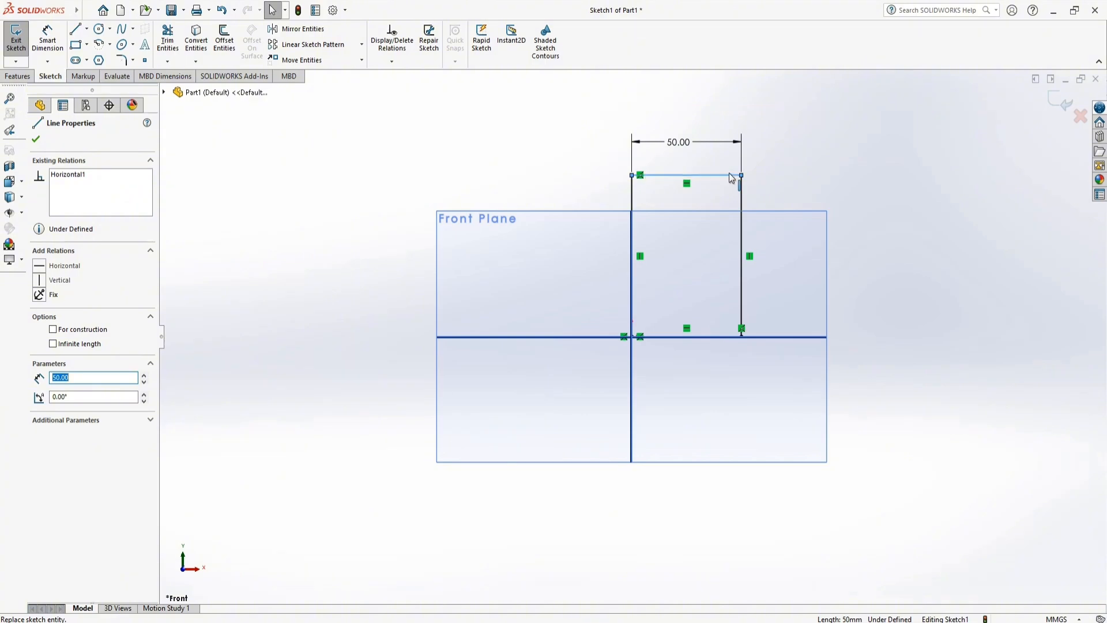
mouse_move(727, 180)
left_mouse_down()
mouse_move(738, 130)
mouse_move(735, 197)
left_mouse_up()
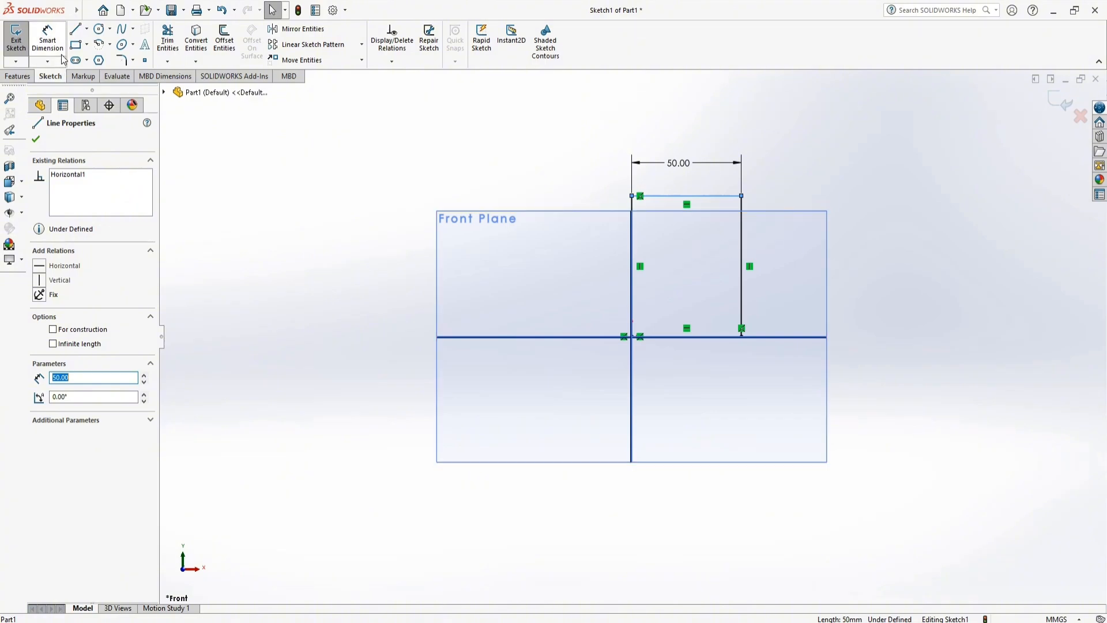
left_click(48, 37)
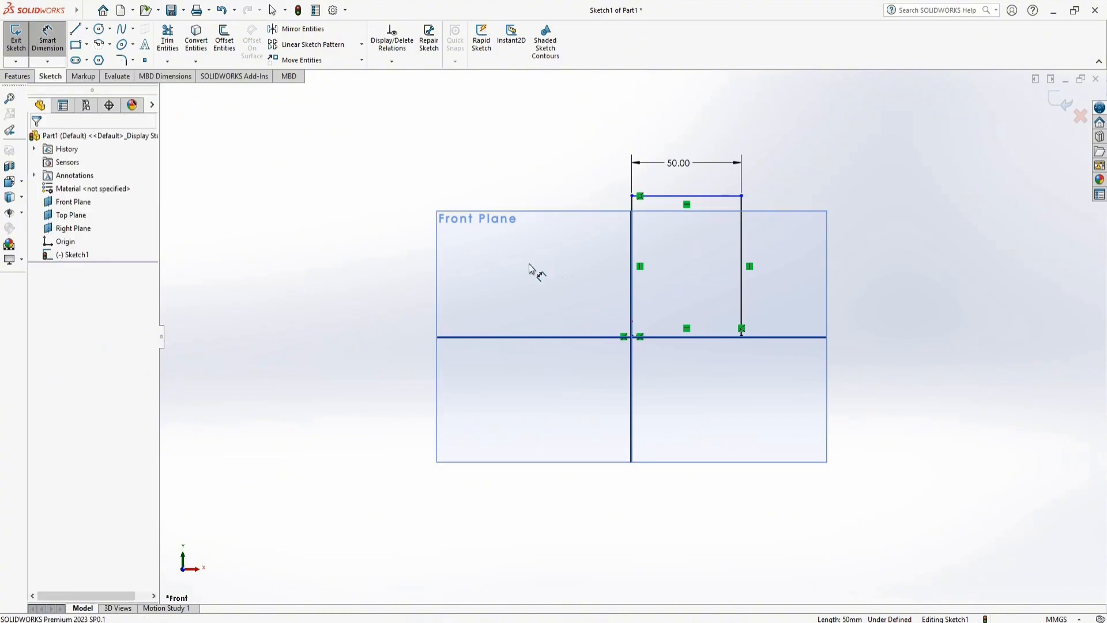
left_click(741, 263)
left_click(770, 262)
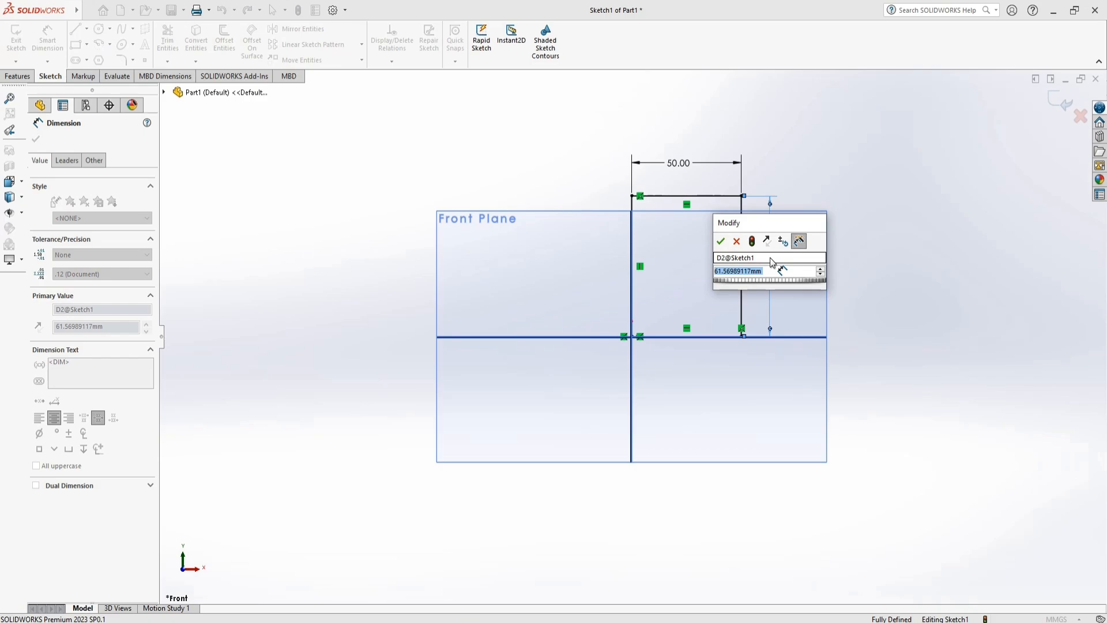
type("50")
key("Return")
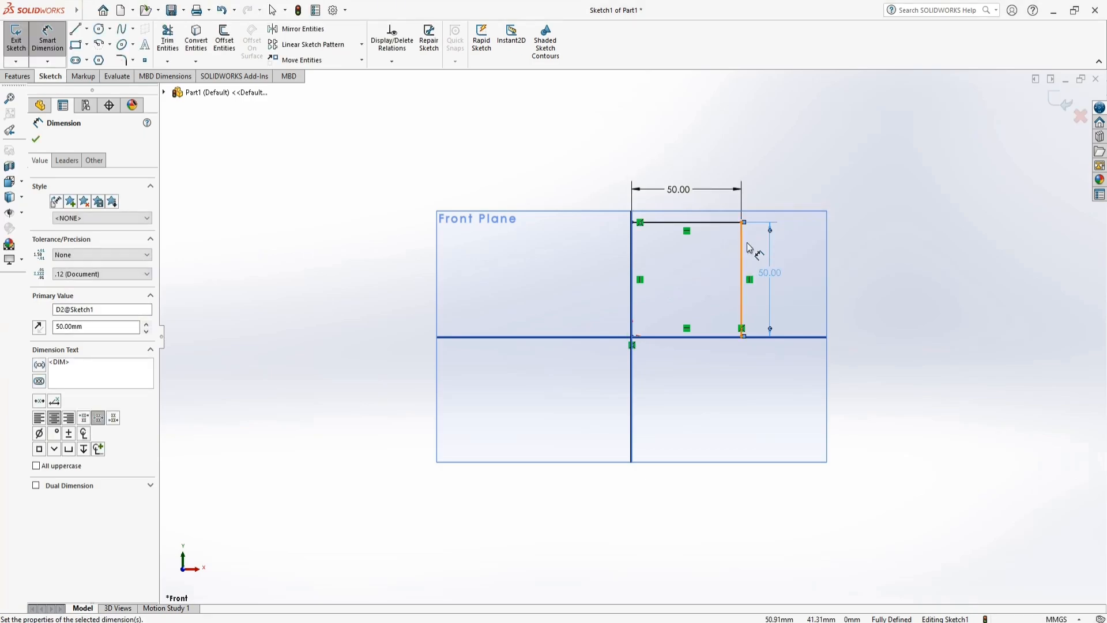
left_click(841, 245)
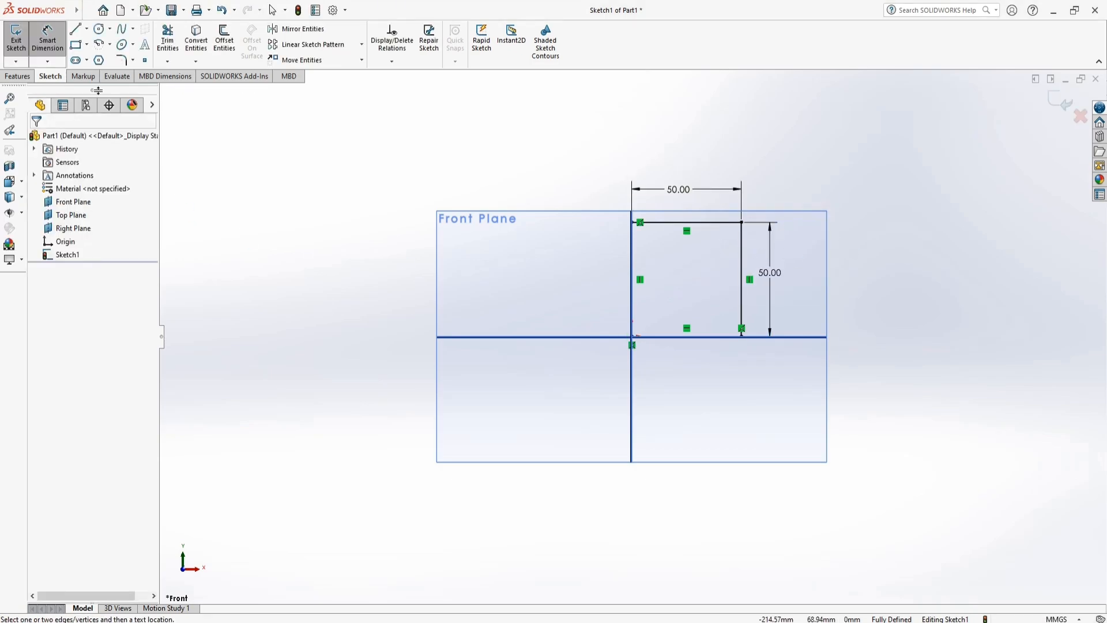
Sketch a circle with a radius of about 7.65 mm near the centre of the square.
left_click(99, 28)
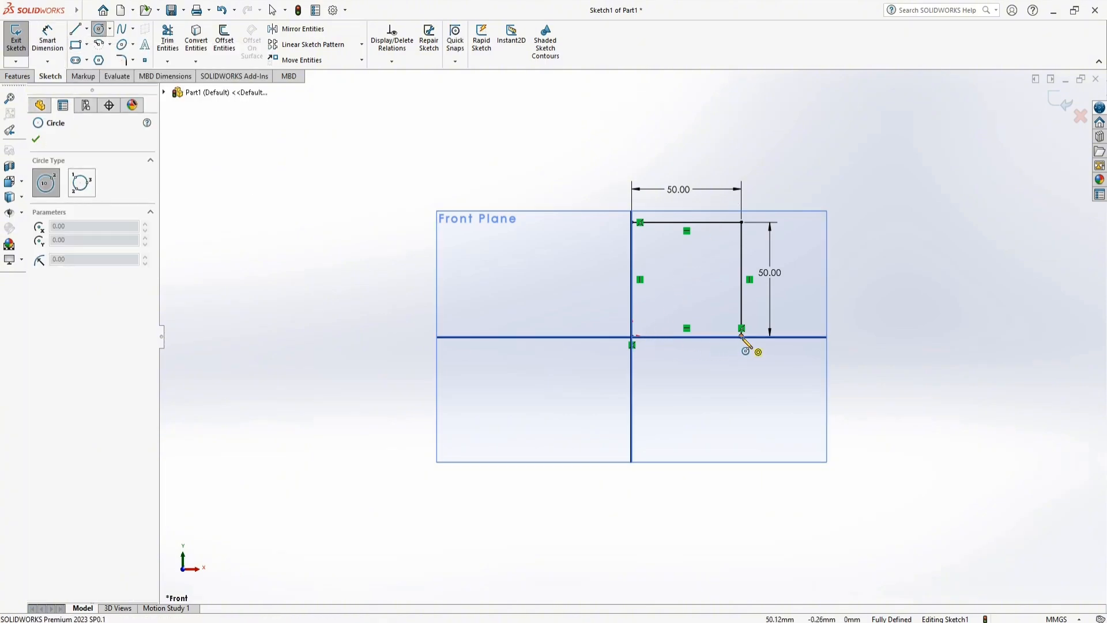
left_click(686, 278)
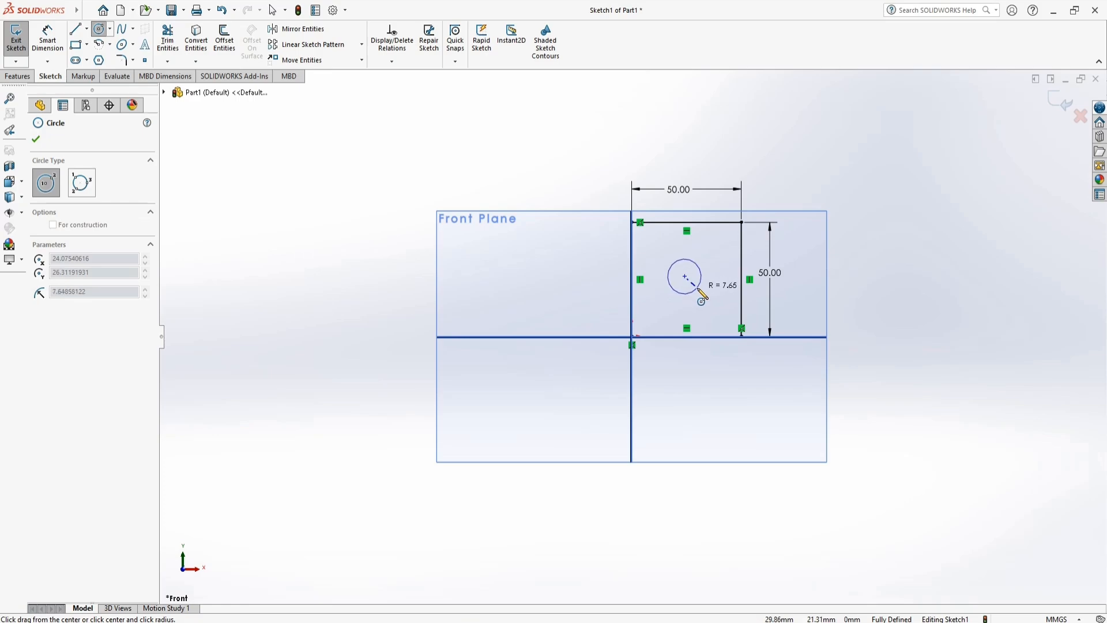
left_click(696, 289)
Dimension the circle and set its diameter to 20 mm.
right_click_drag(292, 254, 273, 179)
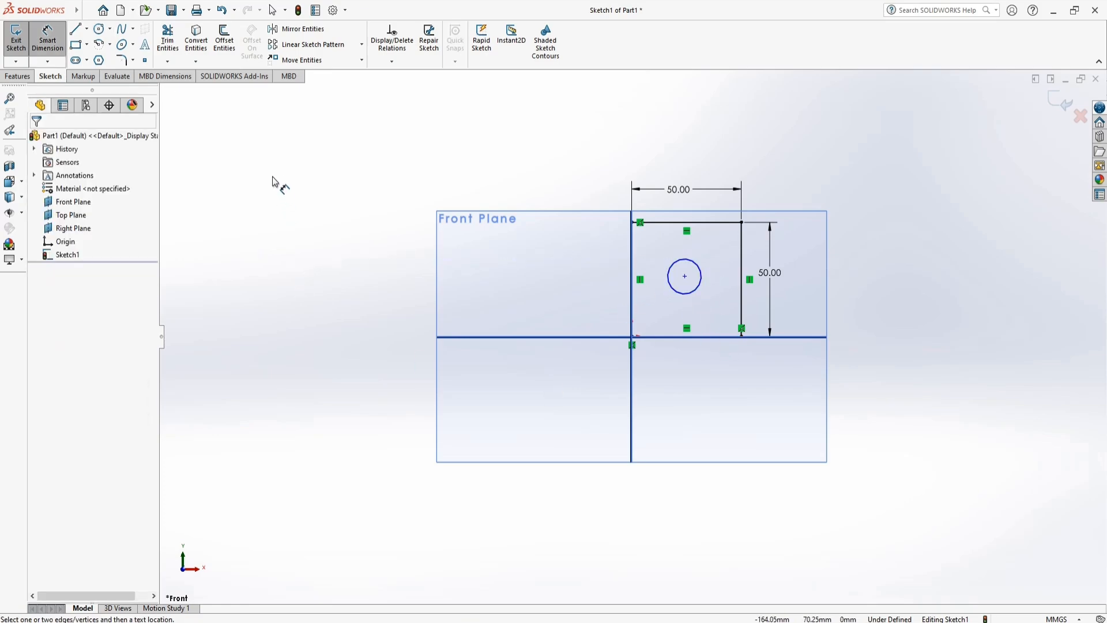
left_click(700, 271)
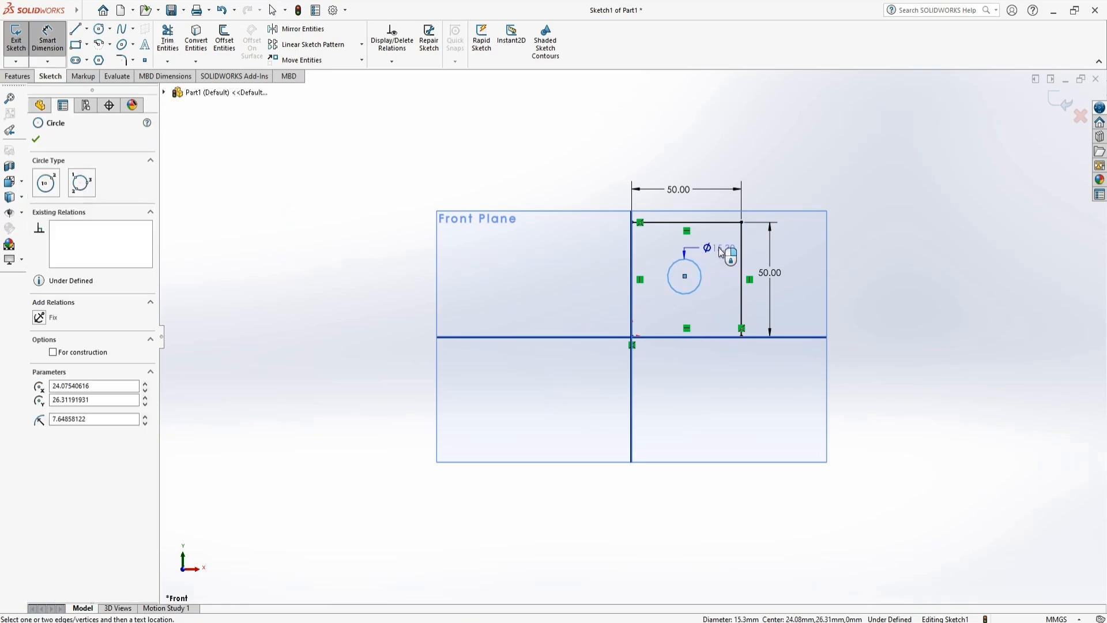
left_click(721, 253)
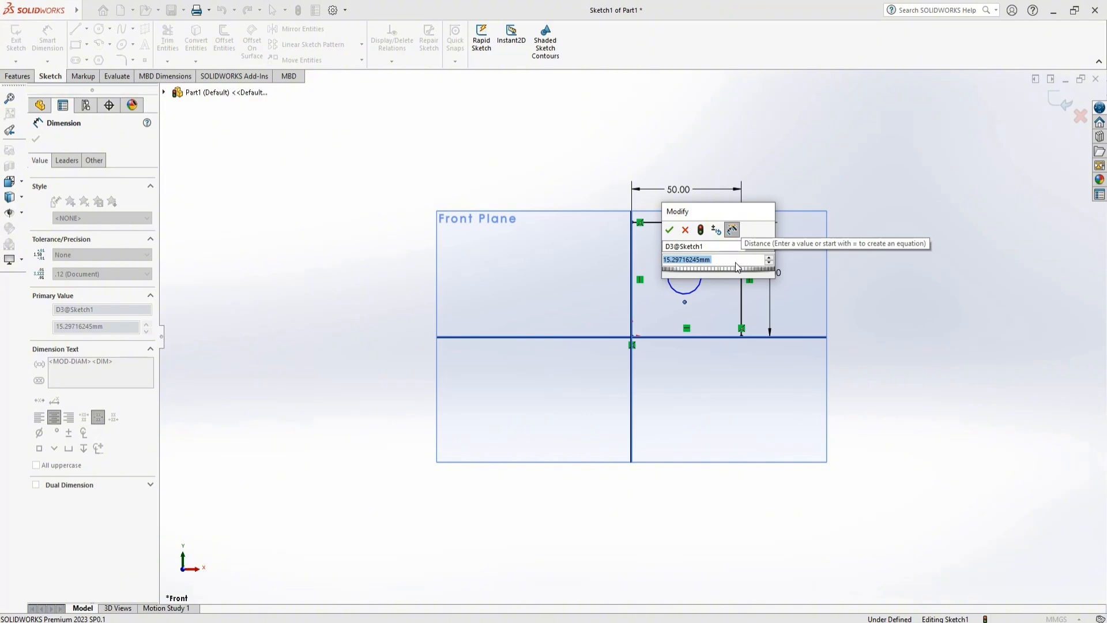
type("20")
left_click(669, 229)
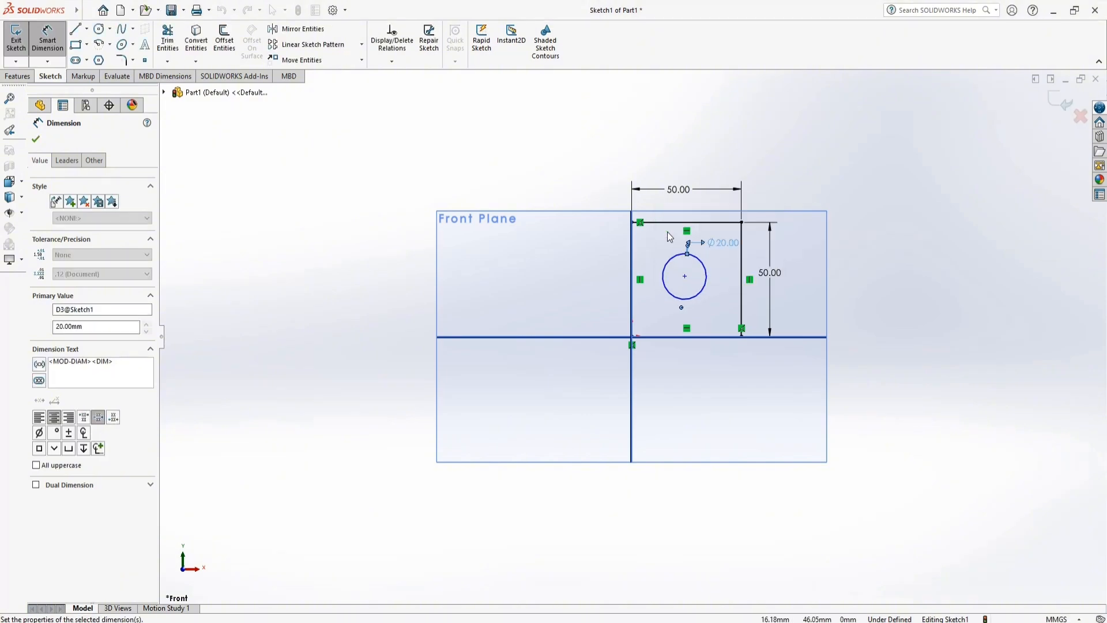
Examine the available dimension types and the mouse gesture shortcuts for the sketch tools.
left_click(47, 63)
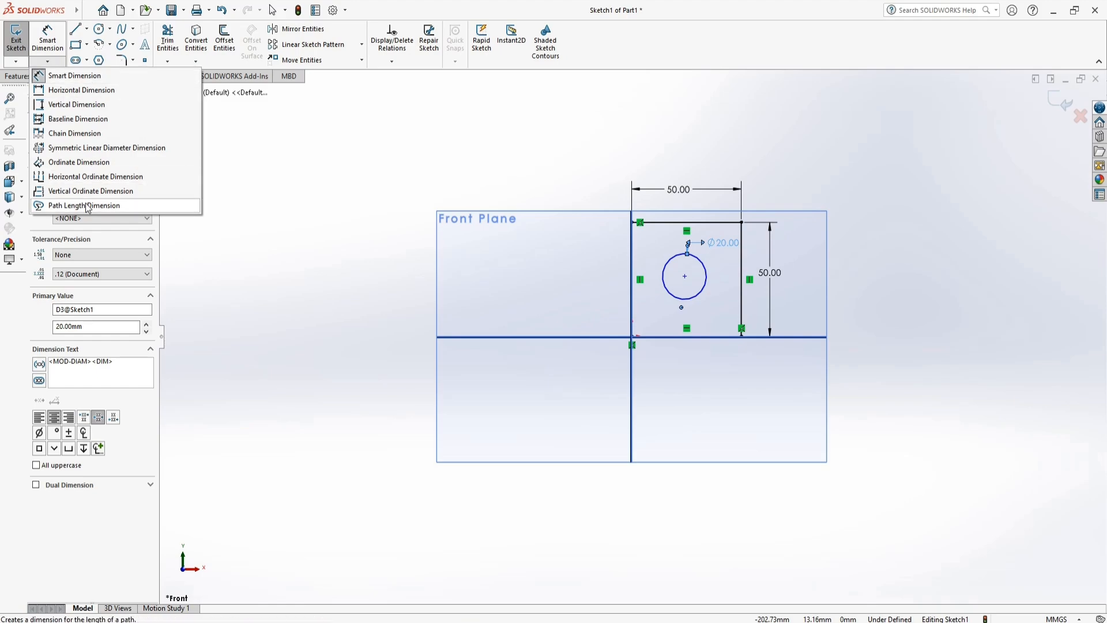
left_click(251, 205)
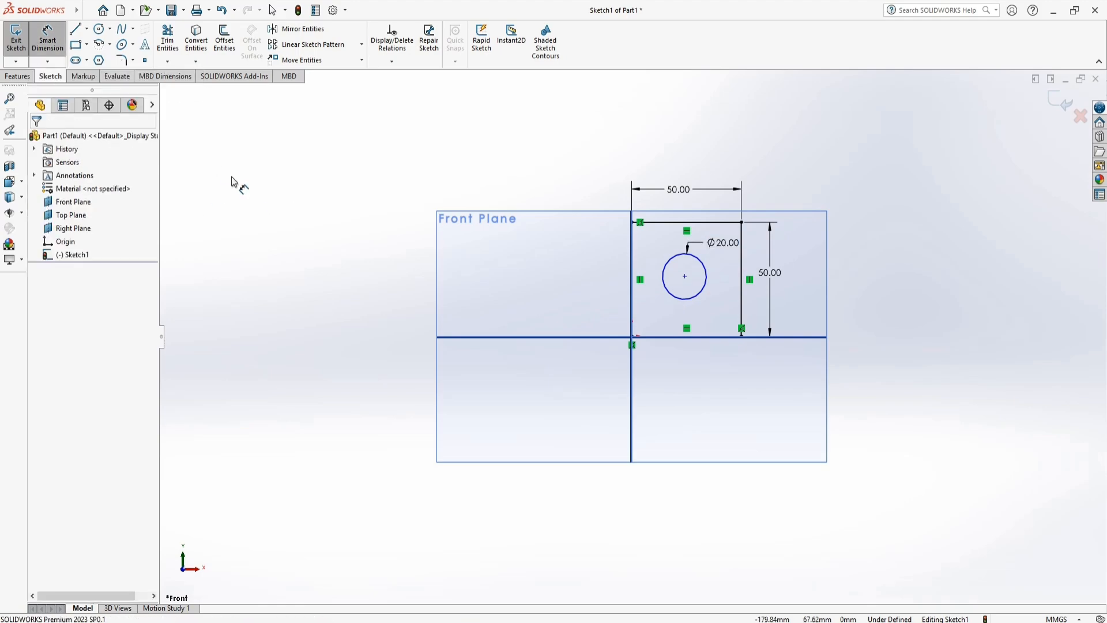
right_click(302, 271)
right_click_drag(295, 224, 296, 220)
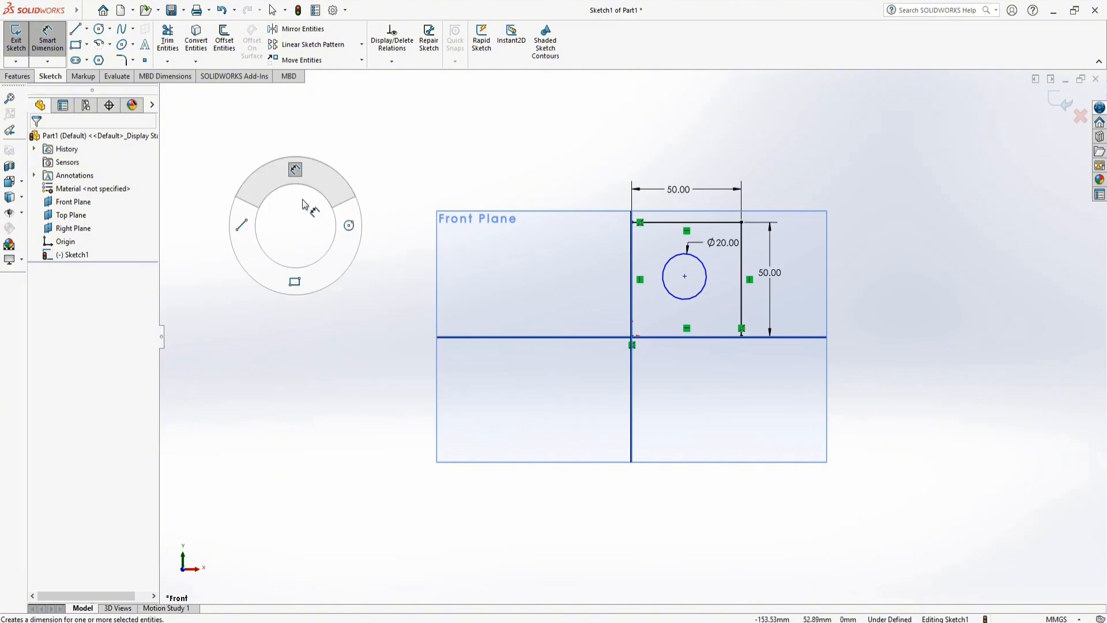
right_click_drag(302, 204, 305, 209)
right_click(305, 208)
left_click(281, 217)
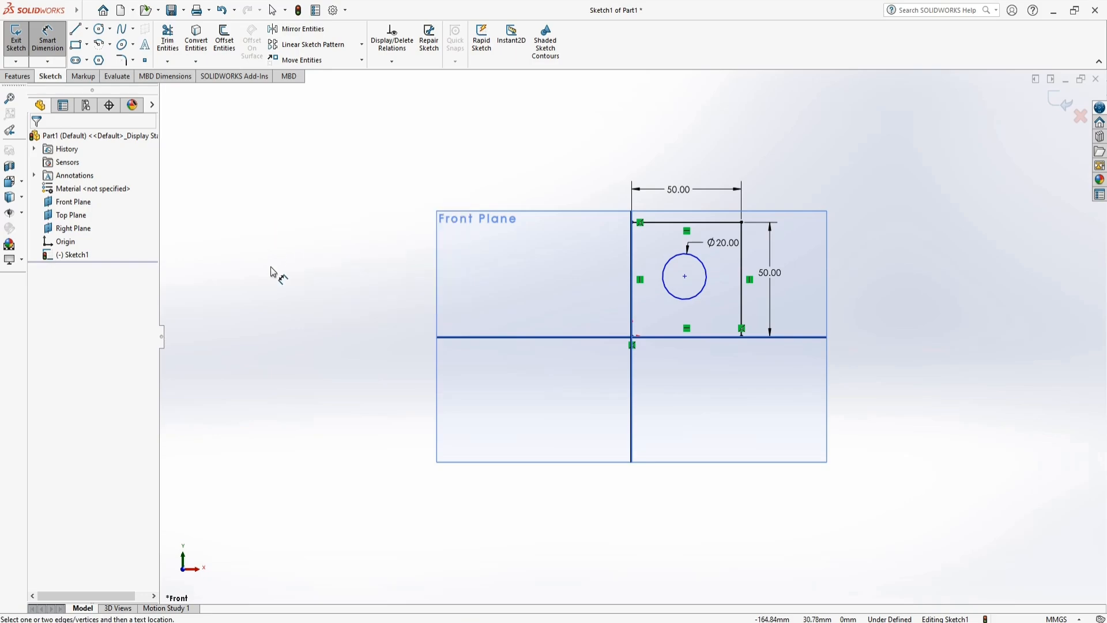
right_click_drag(271, 267, 271, 232)
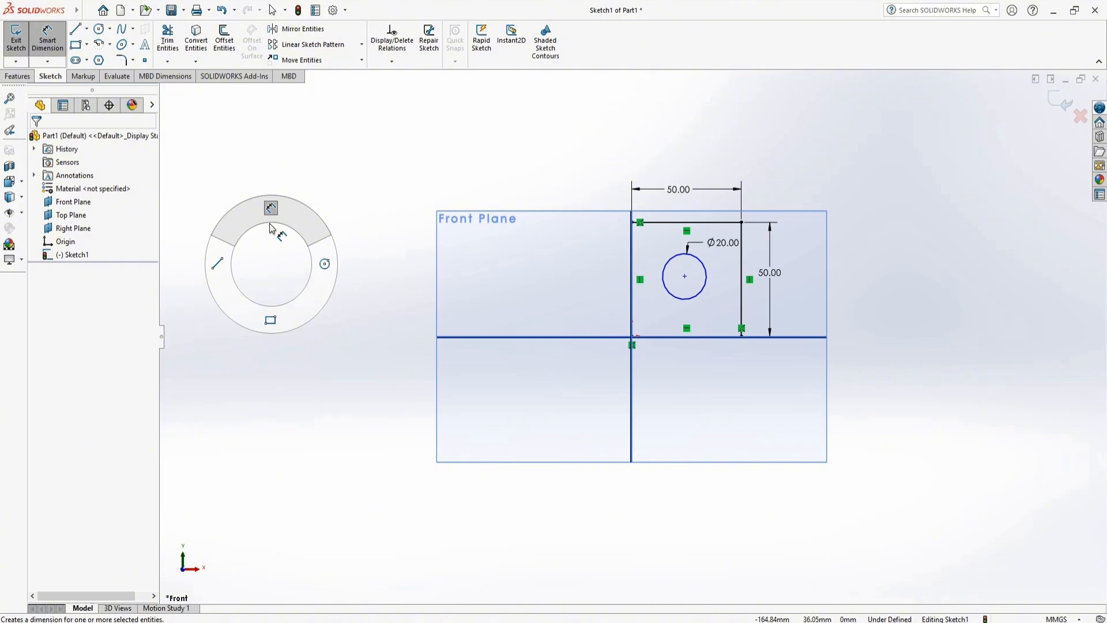
mouse_move(270, 224)
right_mouse_down()
mouse_move(303, 252)
mouse_move(256, 259)
mouse_move(265, 299)
mouse_move(293, 141)
right_mouse_up()
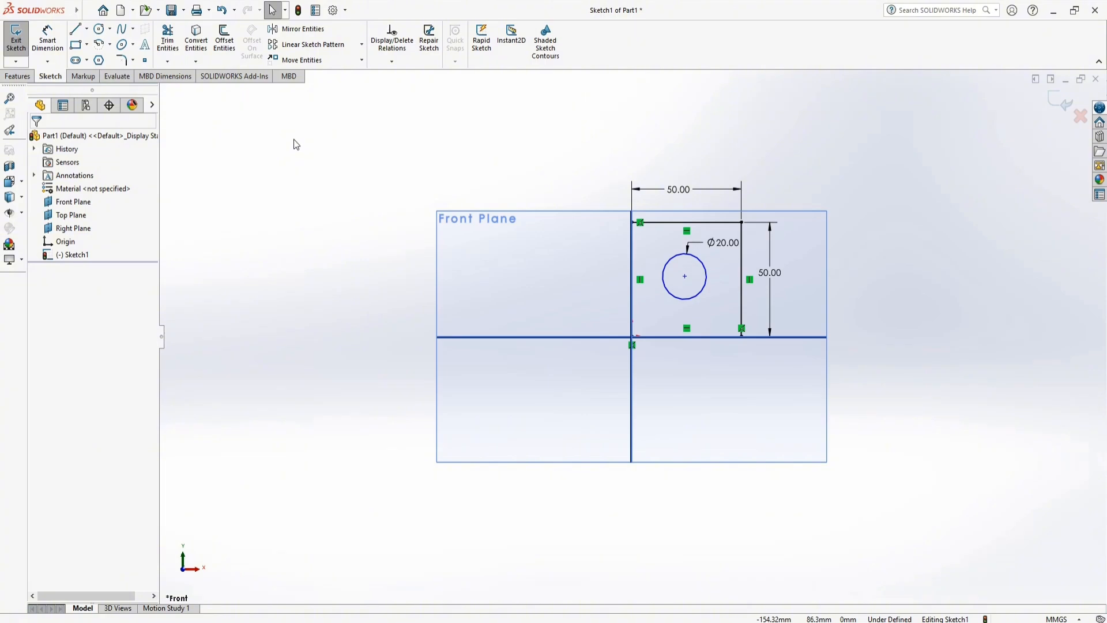
Dimension the vertical distance from the circle's centre to the square's lower line and set it to 25 mm.
right_click_drag(272, 284, 286, 206)
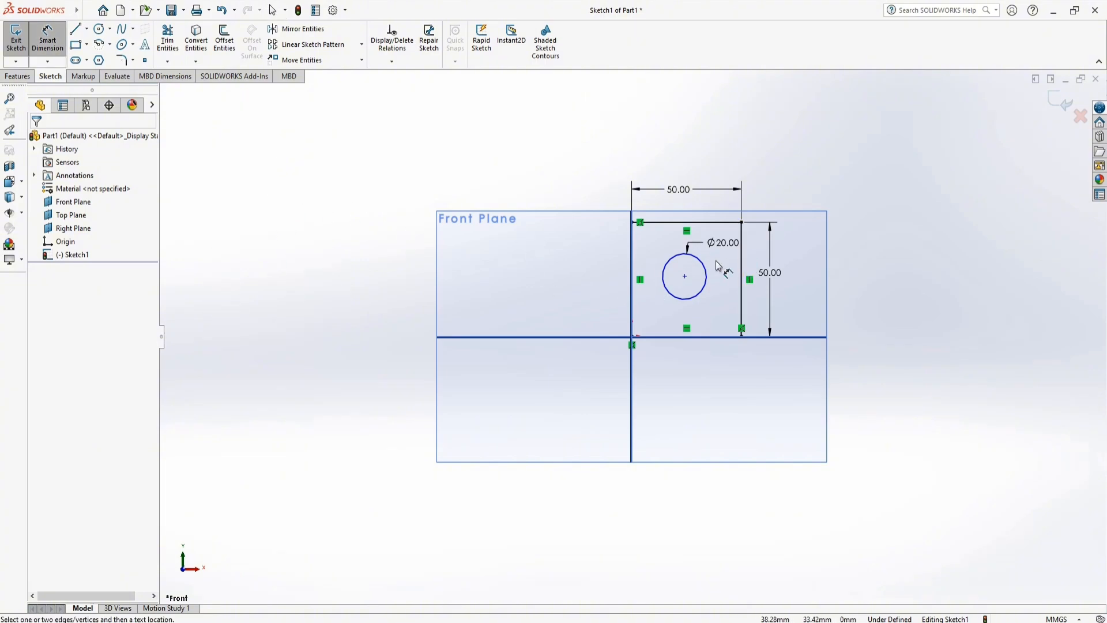
left_click(685, 277)
left_click(693, 337)
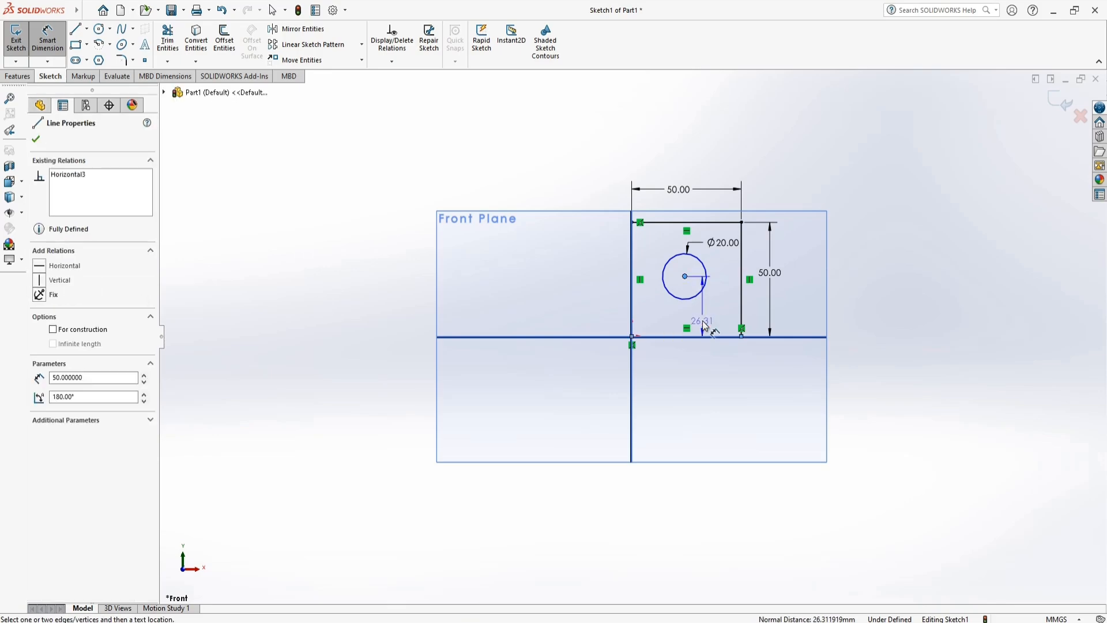
left_click(717, 314)
type("25")
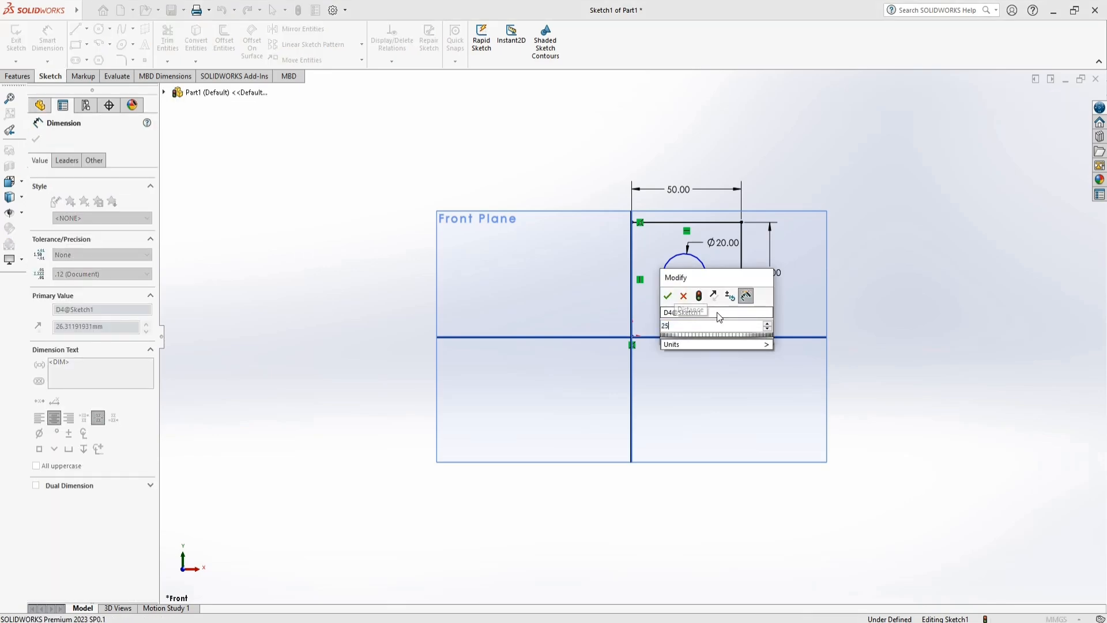
left_click(668, 295)
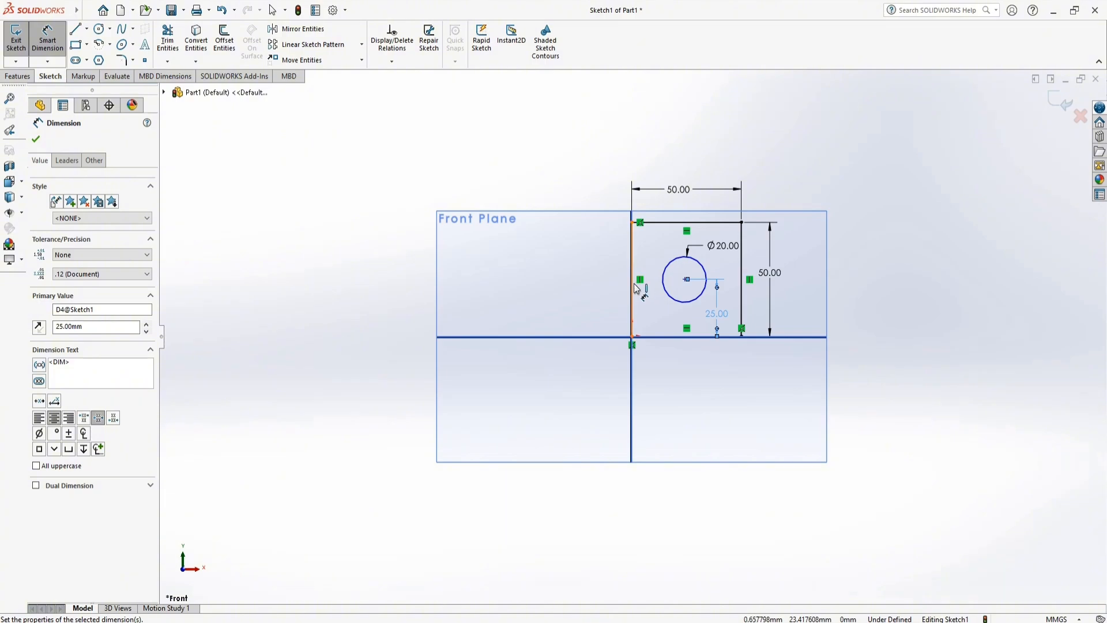
Dimension the horizontal distance from the square's left line to the circle's centre and set it to 25 mm.
left_click(631, 288)
left_click(684, 280)
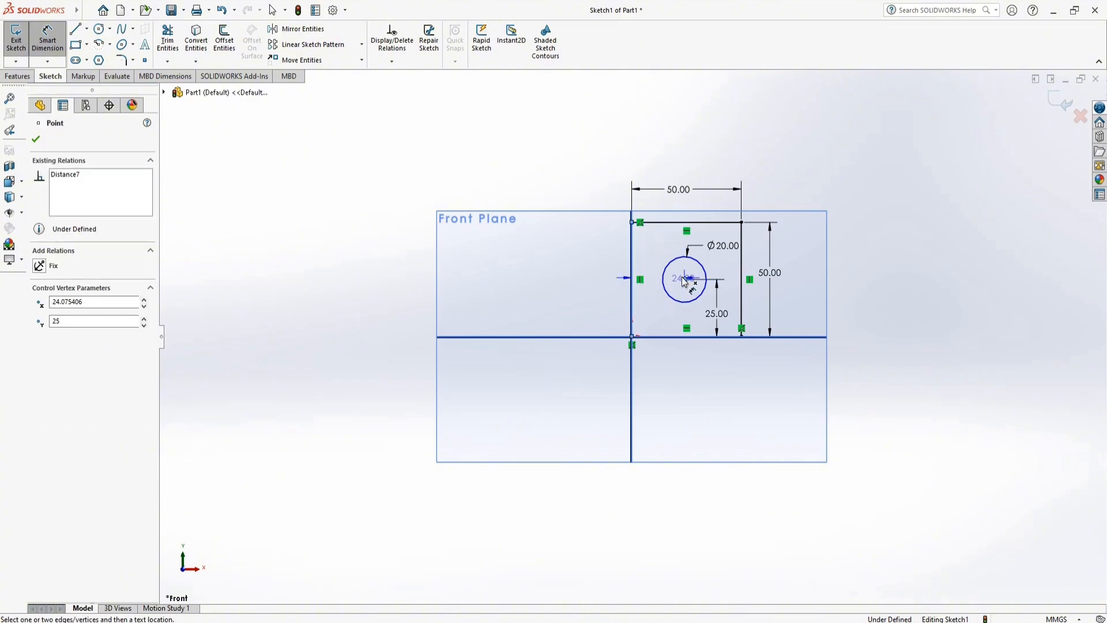
left_click(659, 251)
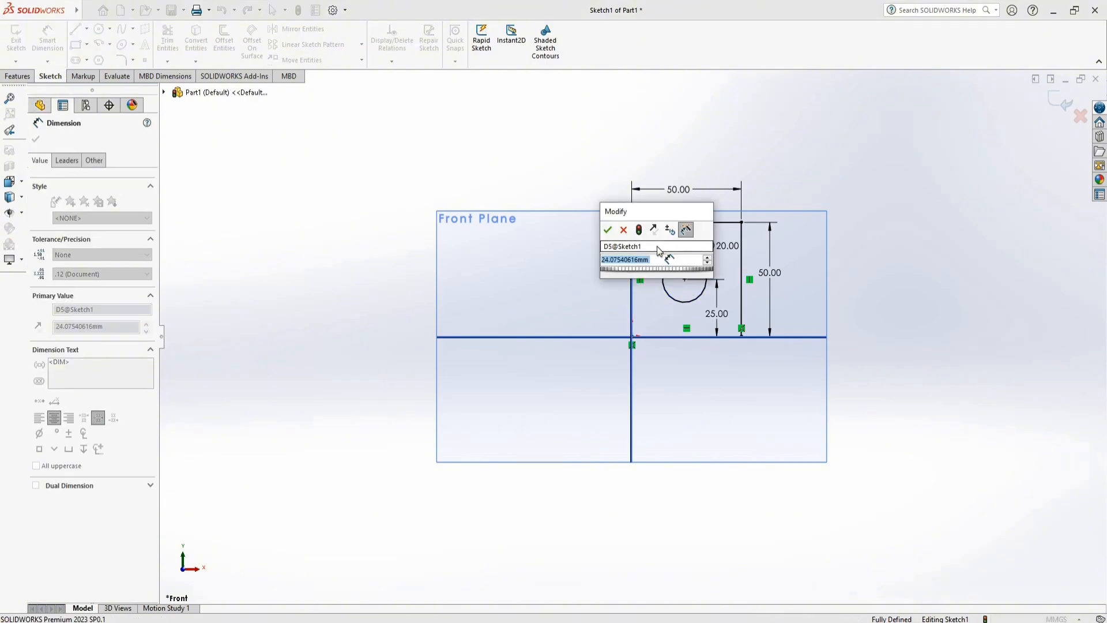
type("25")
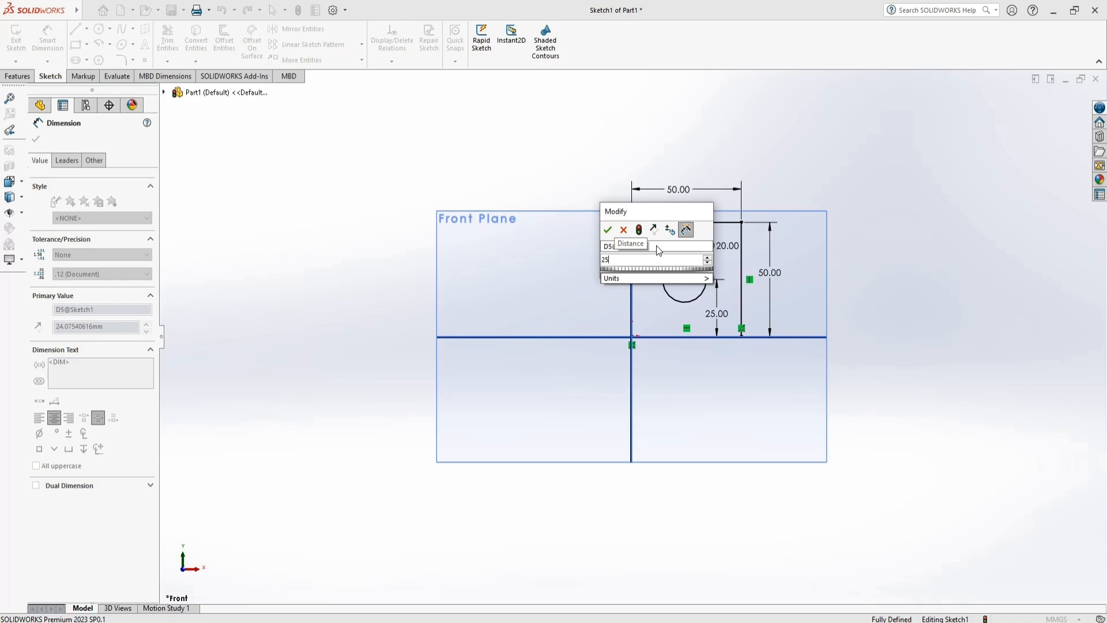
key("Return")
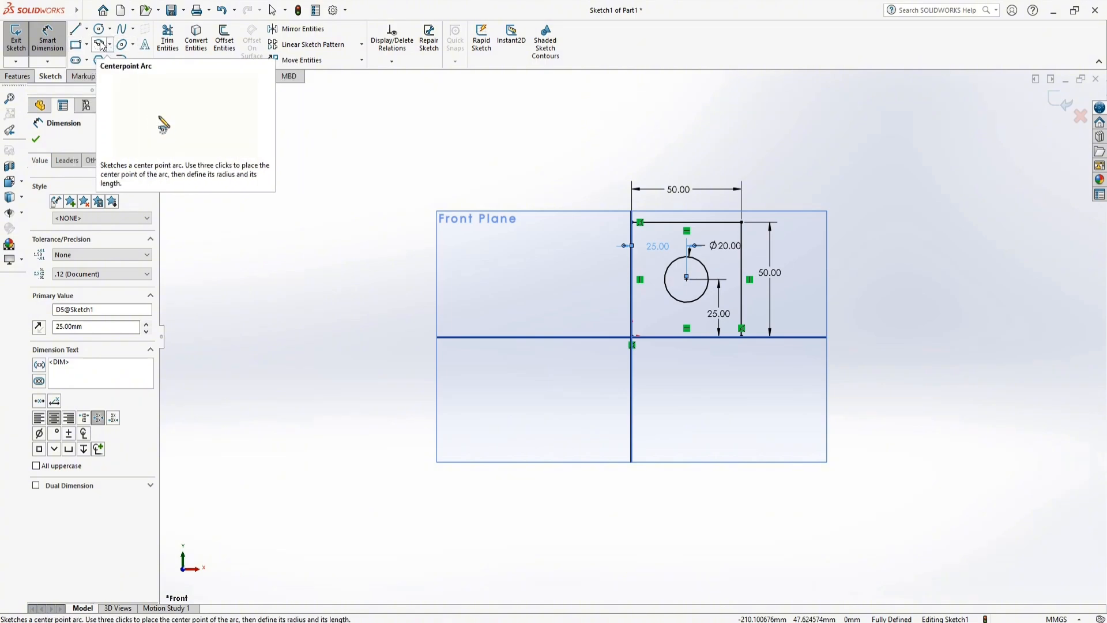
Sketch a corner rectangle of about 78 by 67 mm from the origin, extending up and to the left of the square.
left_click(79, 50)
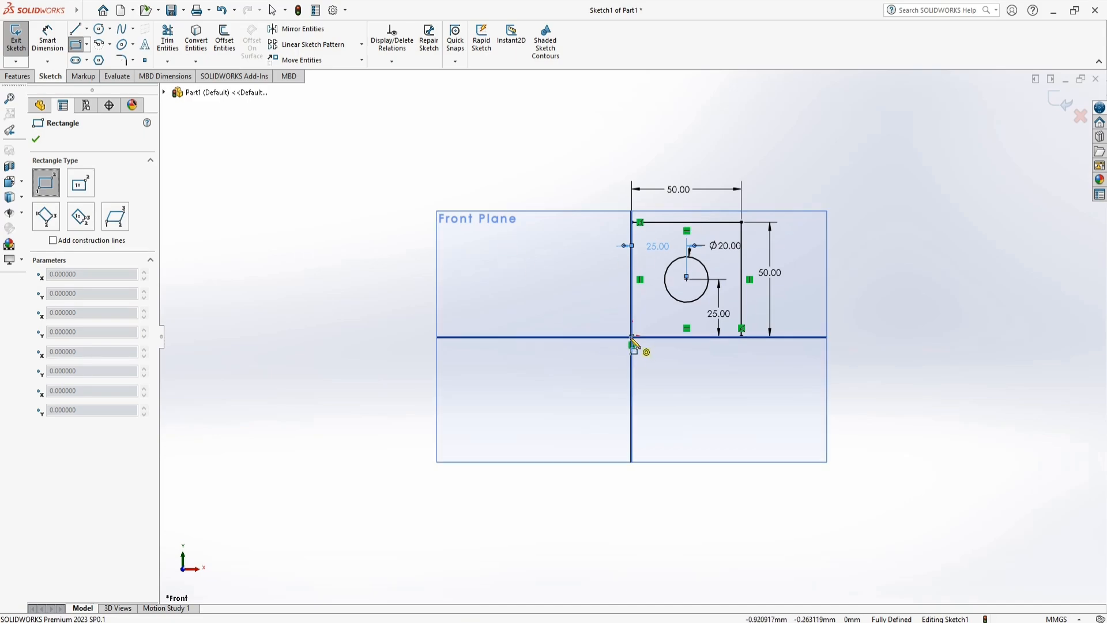
left_click(631, 338)
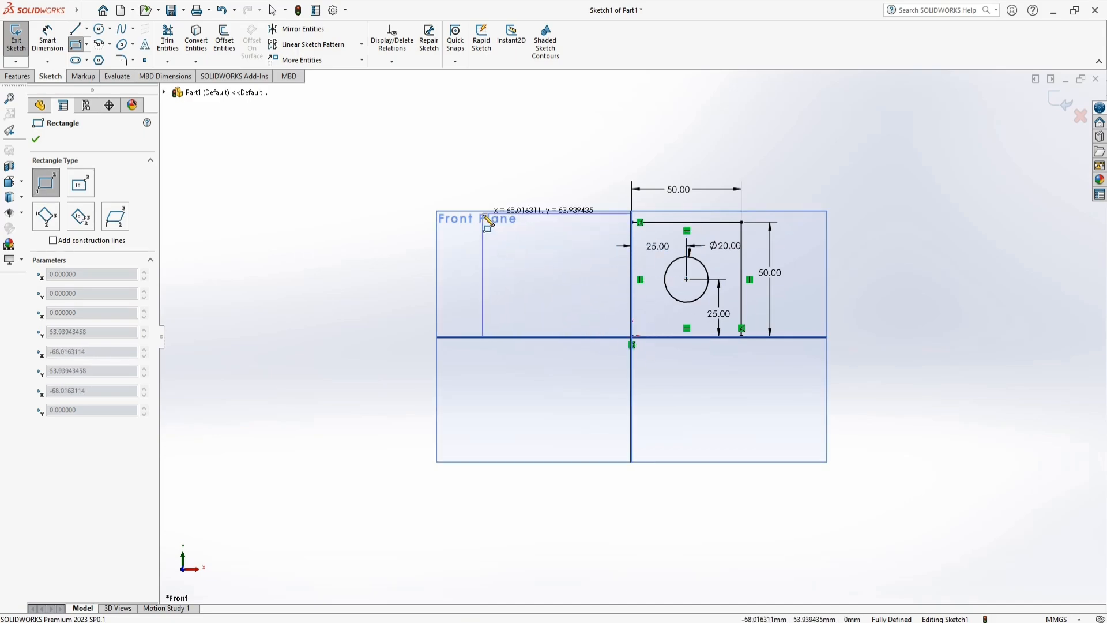
left_click(461, 183)
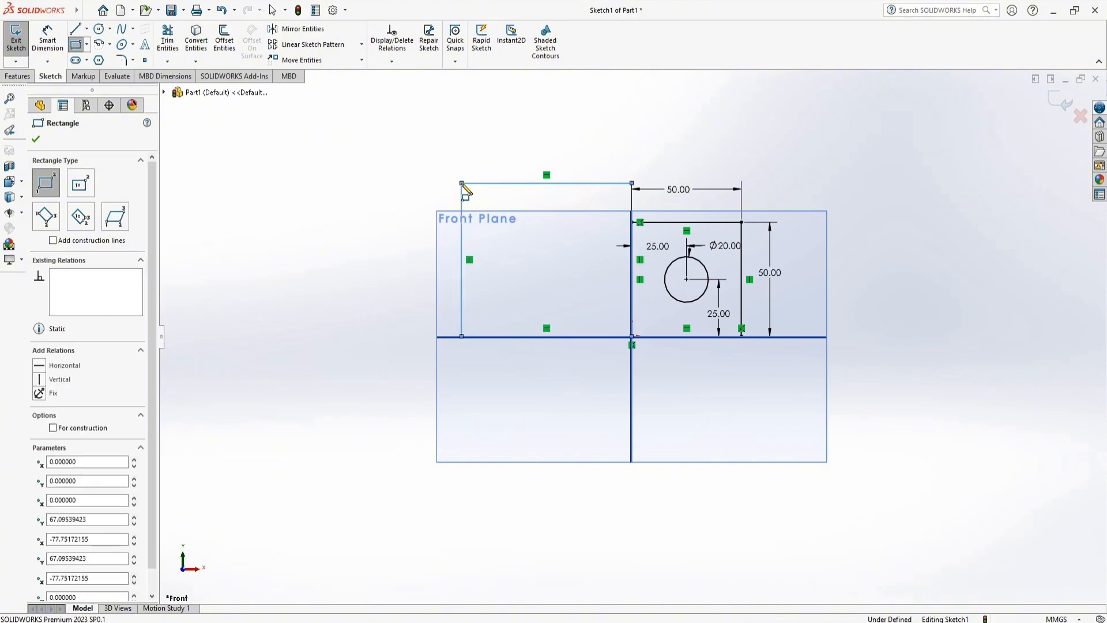
Dimension the new rectangle's upper horizontal line and set its length to 50 mm.
right_click_drag(389, 241, 390, 193)
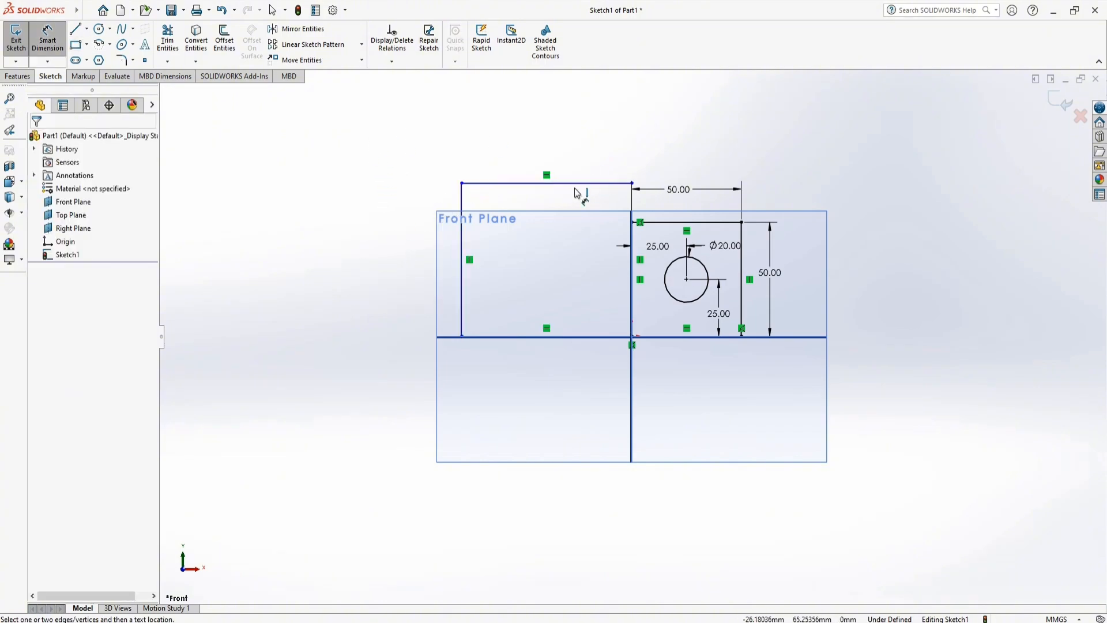
left_click(576, 184)
left_click(577, 159)
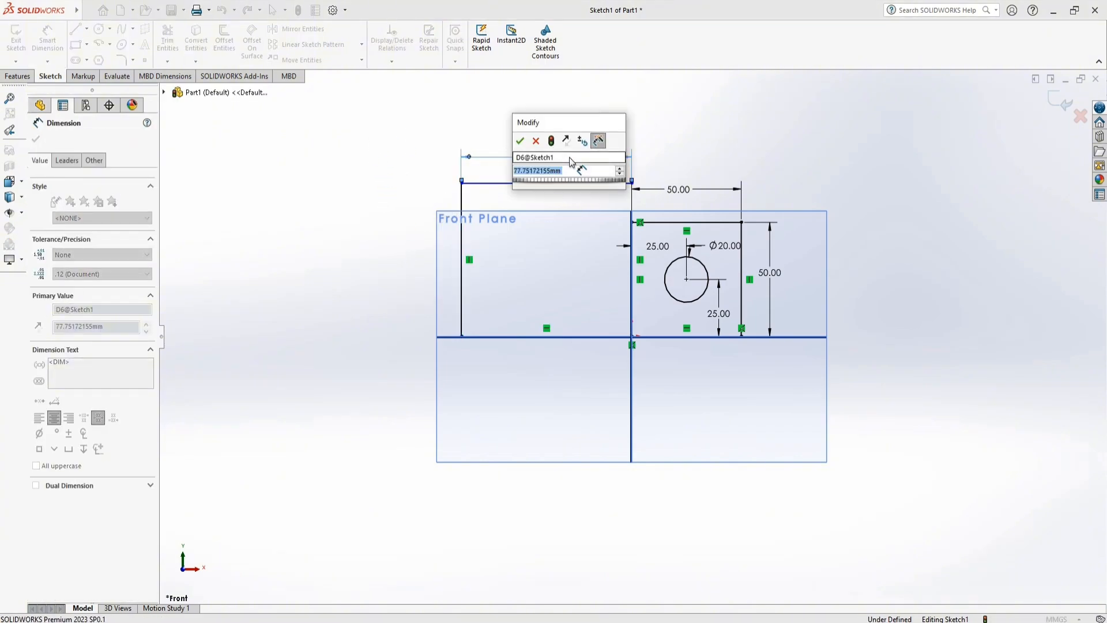
type("50")
key("Return")
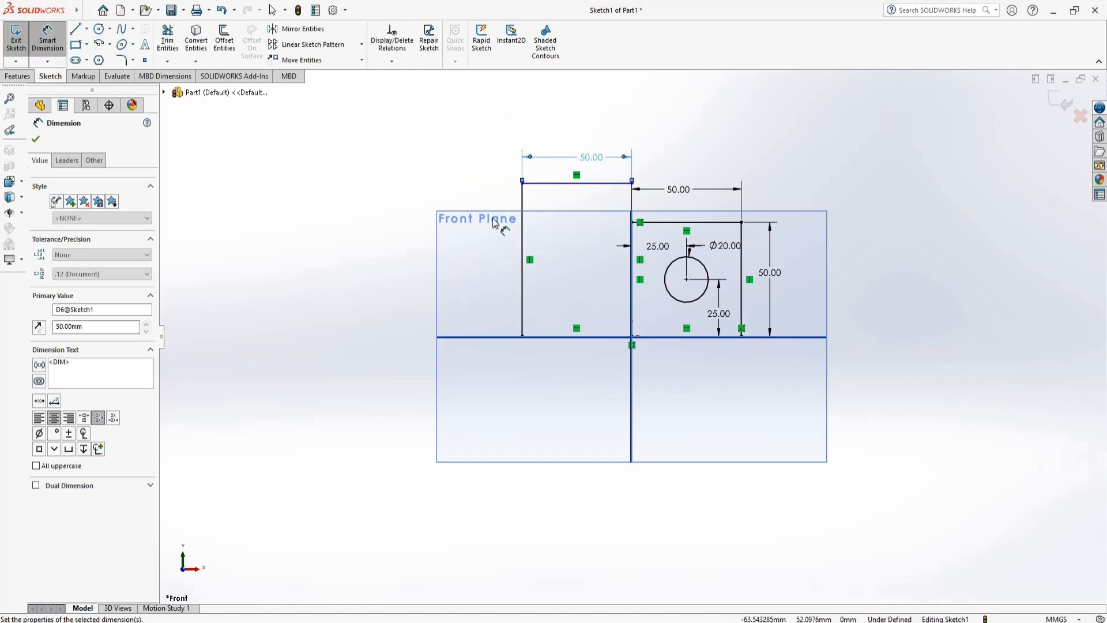
Dimension the new rectangle's left vertical line and set its length to 50 mm.
left_click(521, 232)
left_click(483, 260)
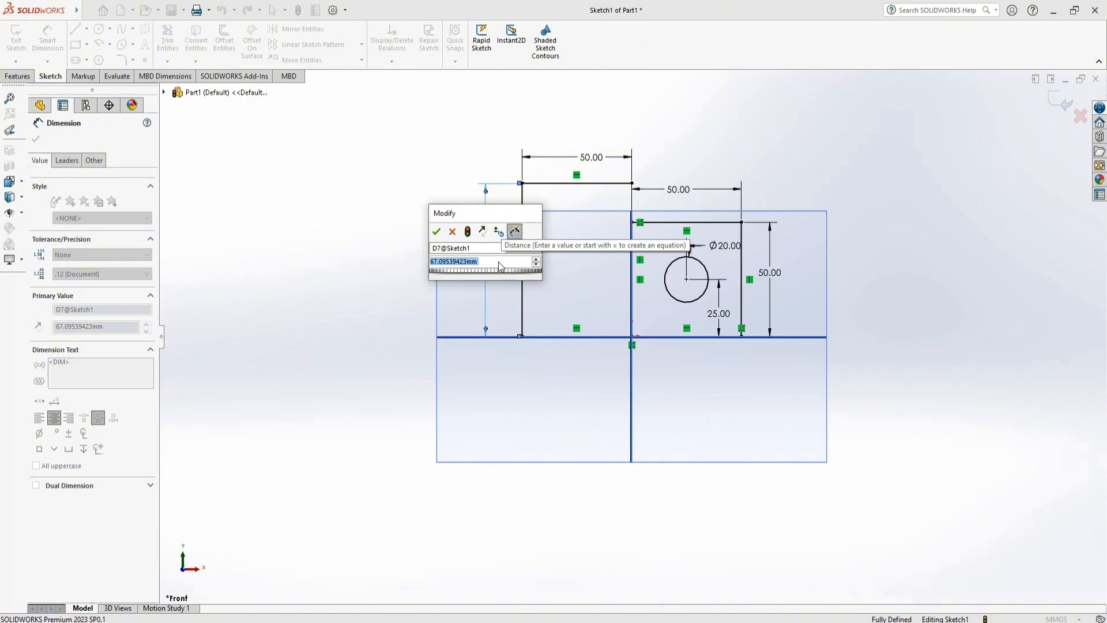
type("50")
left_click(437, 231)
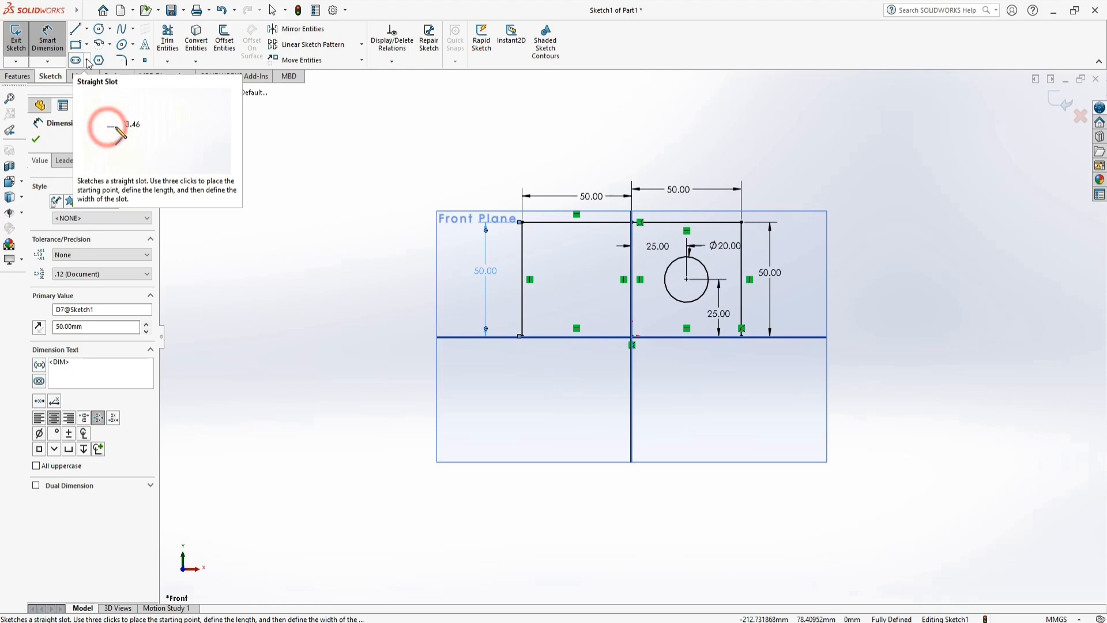
Sketch a vertical centerline about 63 mm long, rising from the horizontal plane line to the right of the dimensioned squares.
left_click(87, 30)
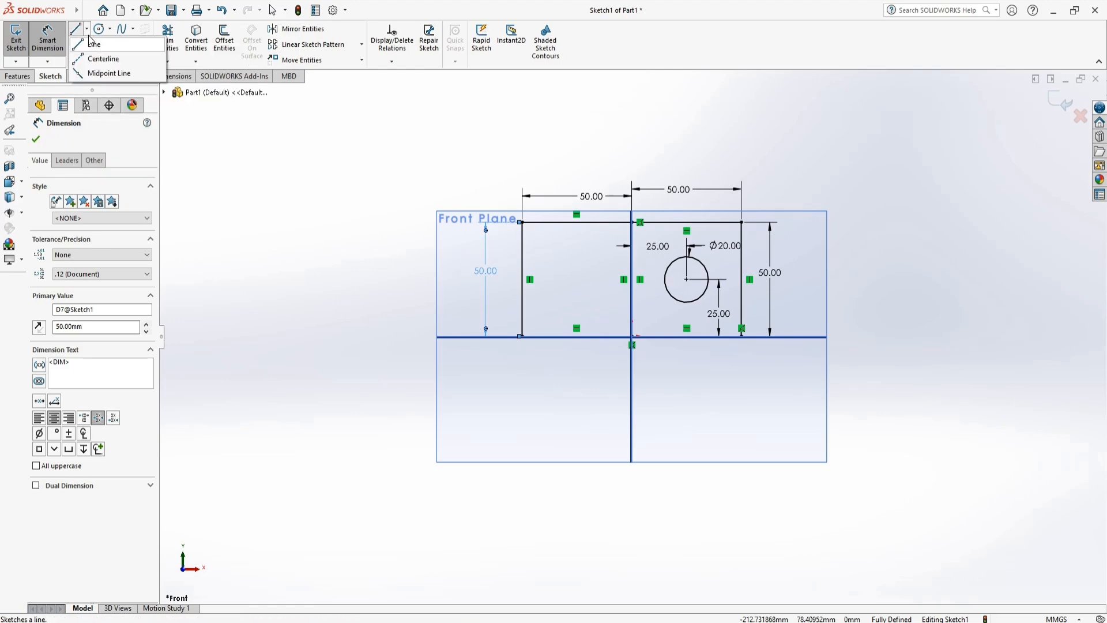
left_click(105, 64)
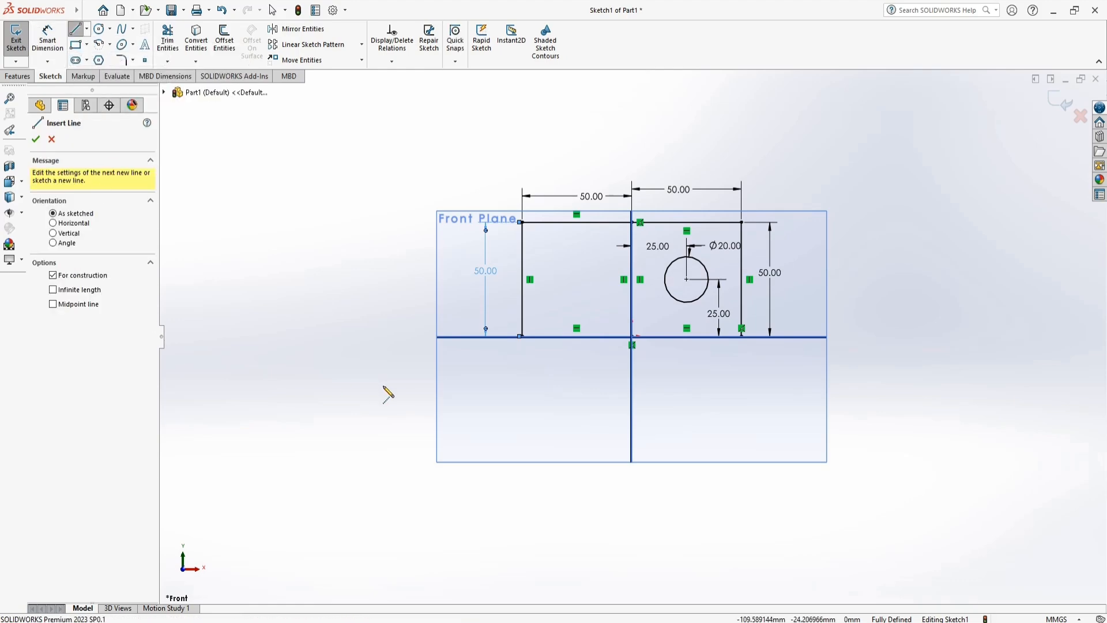
scroll(859, 242, "up", 2)
scroll(859, 242, "down", 3)
scroll(732, 346, "down", 1)
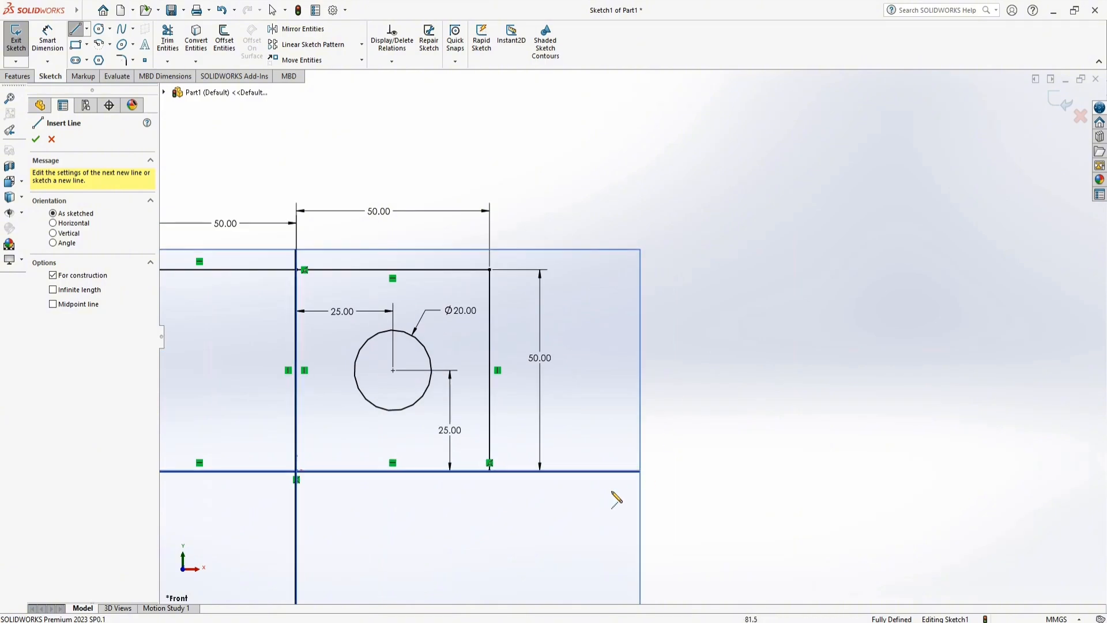
left_click(598, 471)
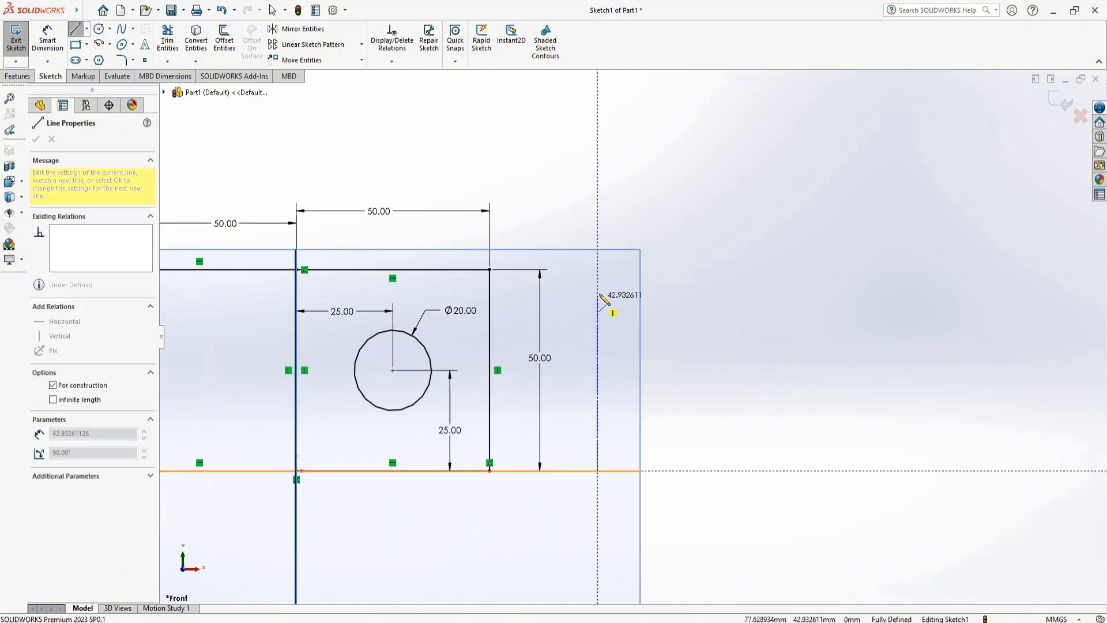
left_click(598, 218)
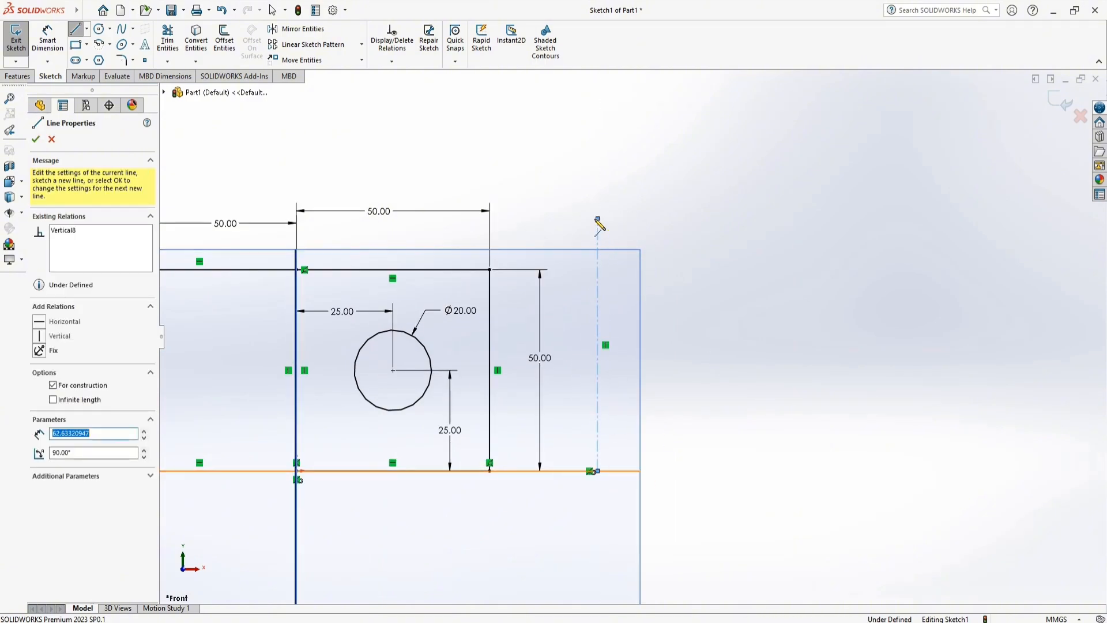
key("Escape")
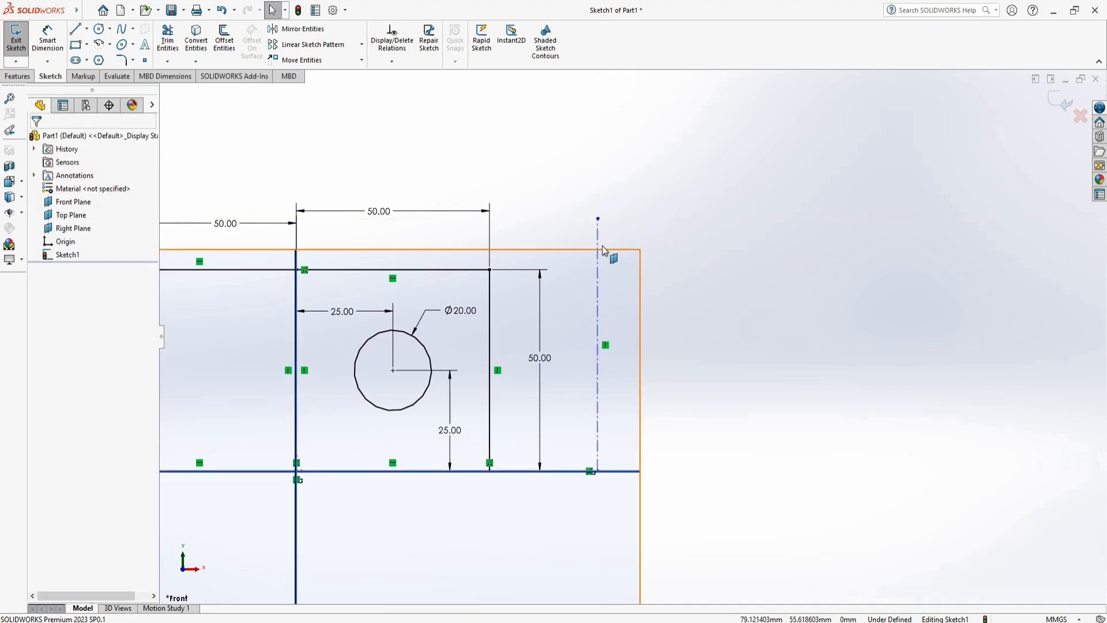
Select the vertical centerline and examine its dash-dot line style and properties up close.
left_click(598, 245)
left_click(724, 299)
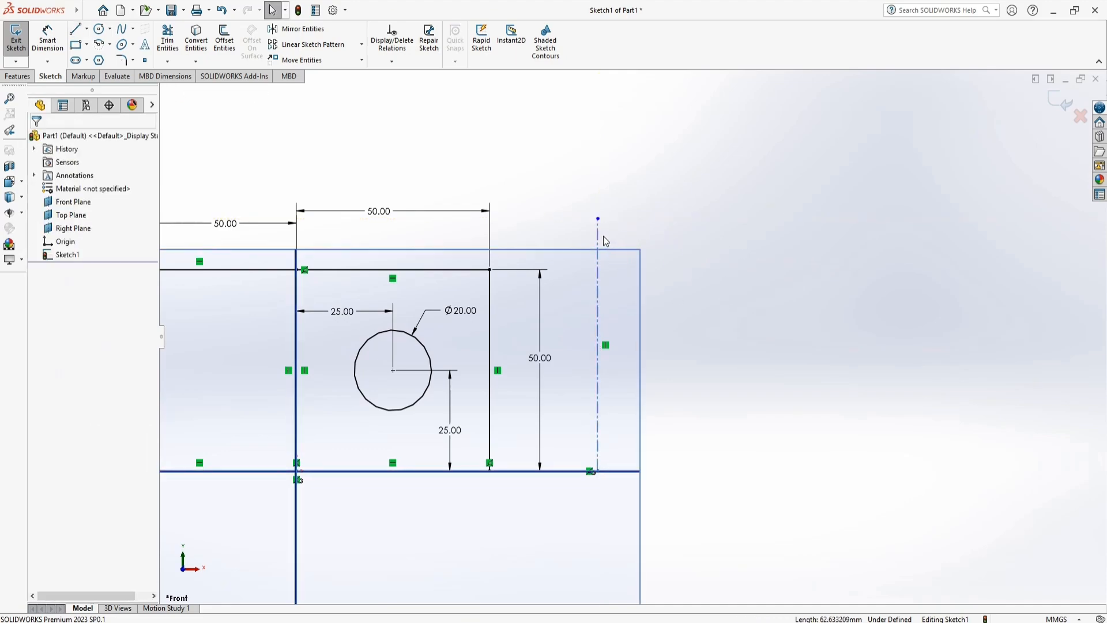
left_click(599, 234)
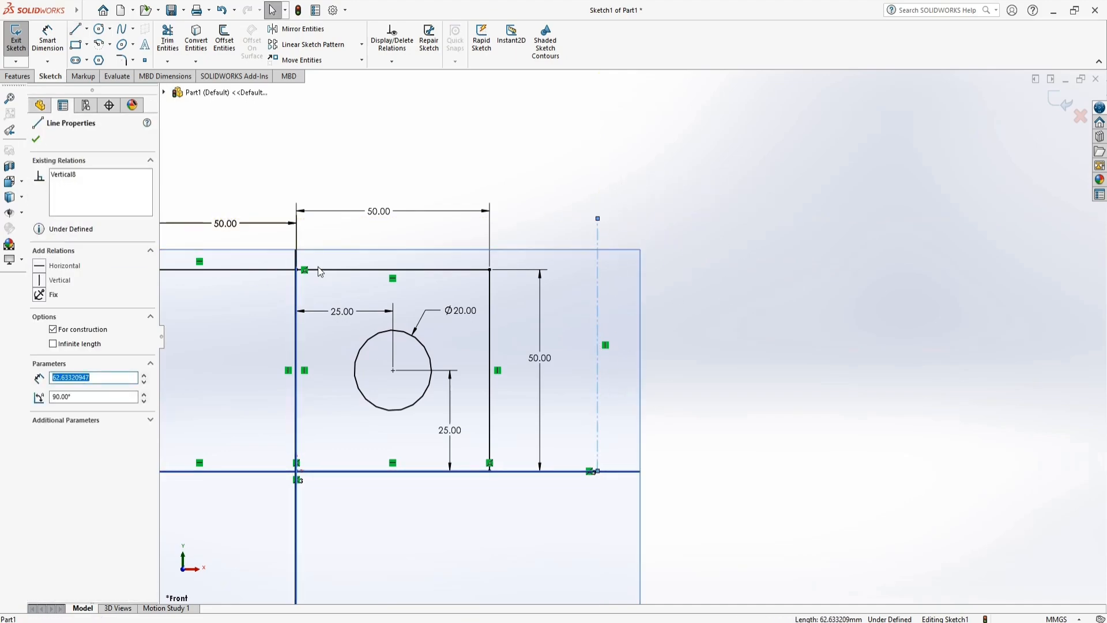
scroll(604, 291, "up", 6)
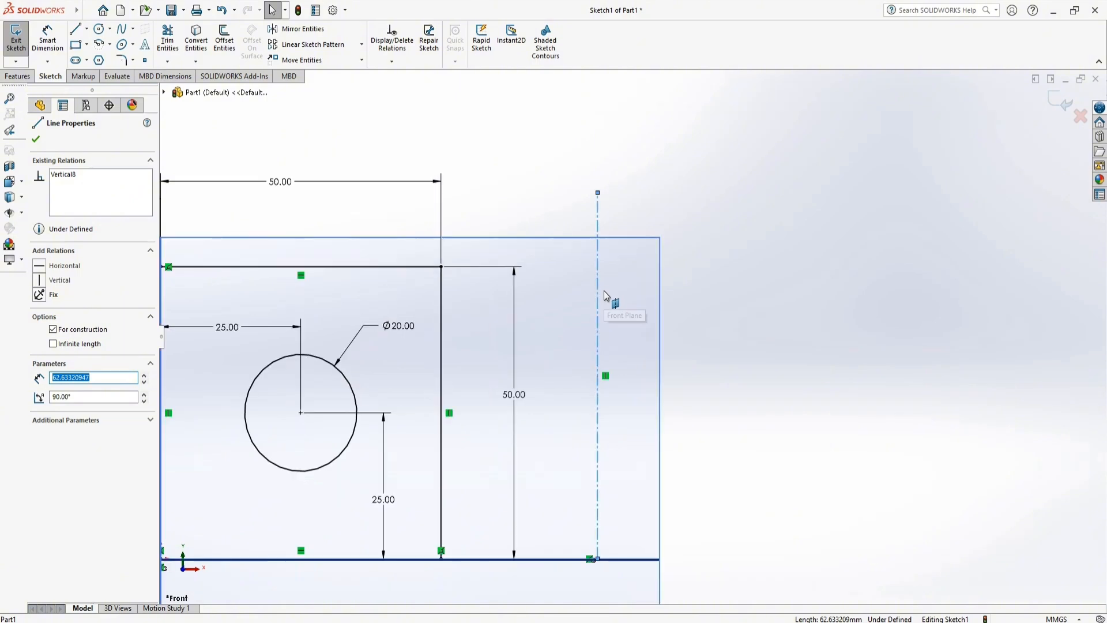
scroll(599, 296, "up", 1)
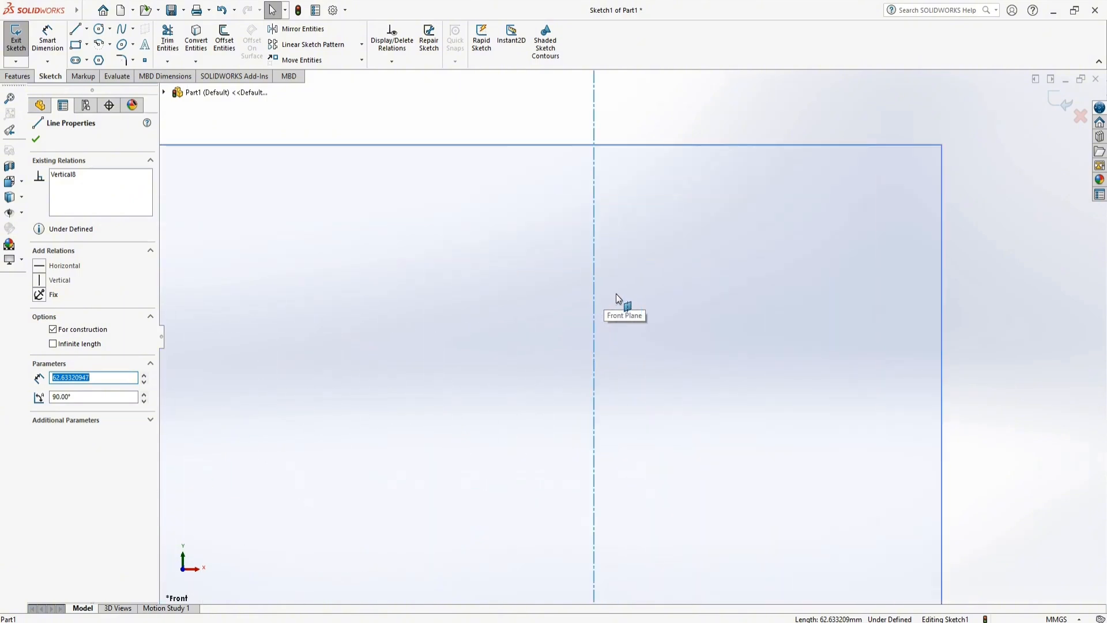
scroll(616, 293, "down", 4)
scroll(625, 276, "up", 5)
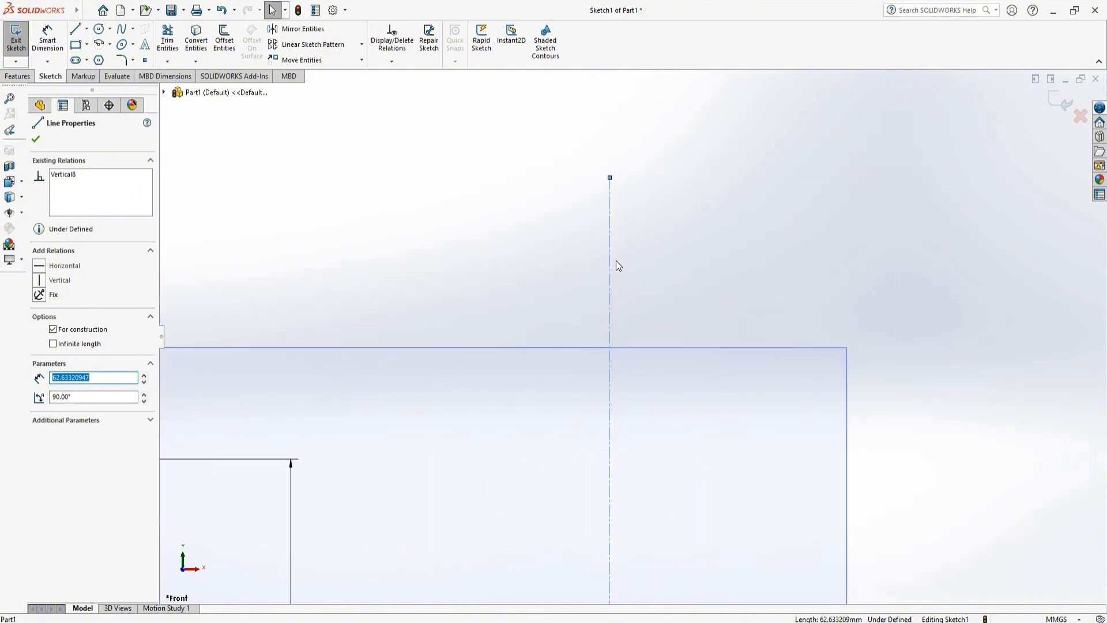
Sketch a horizontal midpoint line centred on the vertical centerline, extending equally to both sides.
left_click(49, 61)
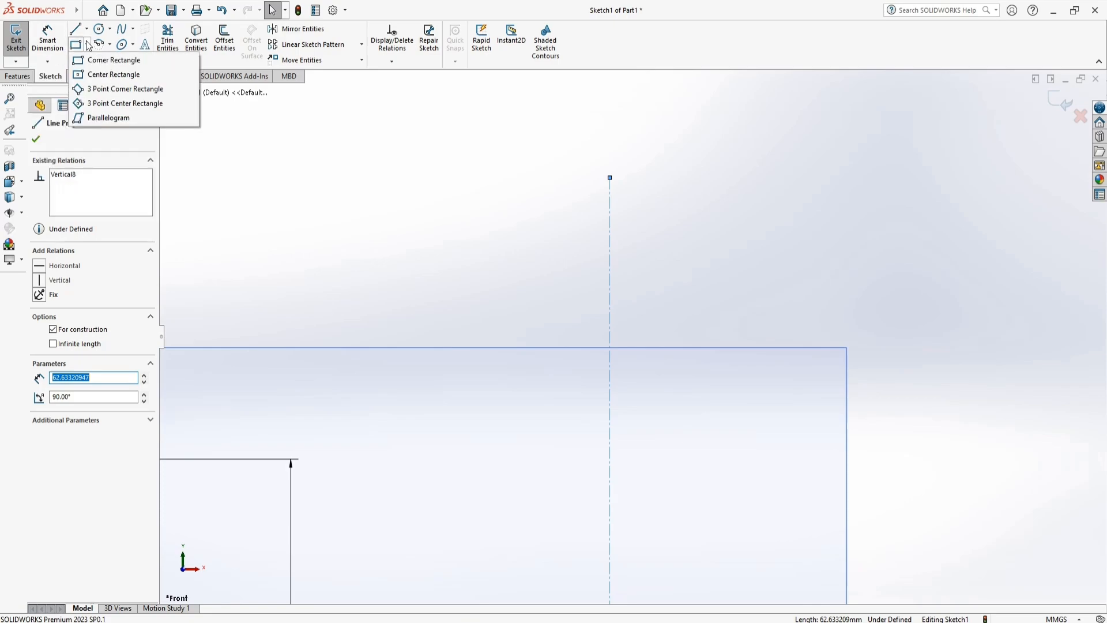
mouse_move(86, 33)
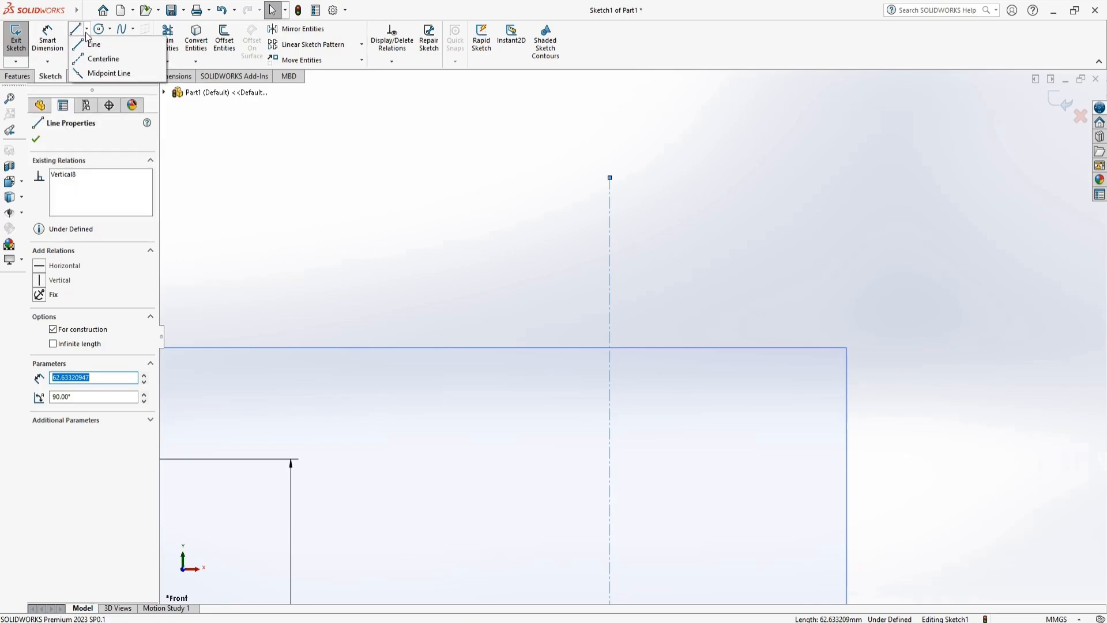
left_click(103, 73)
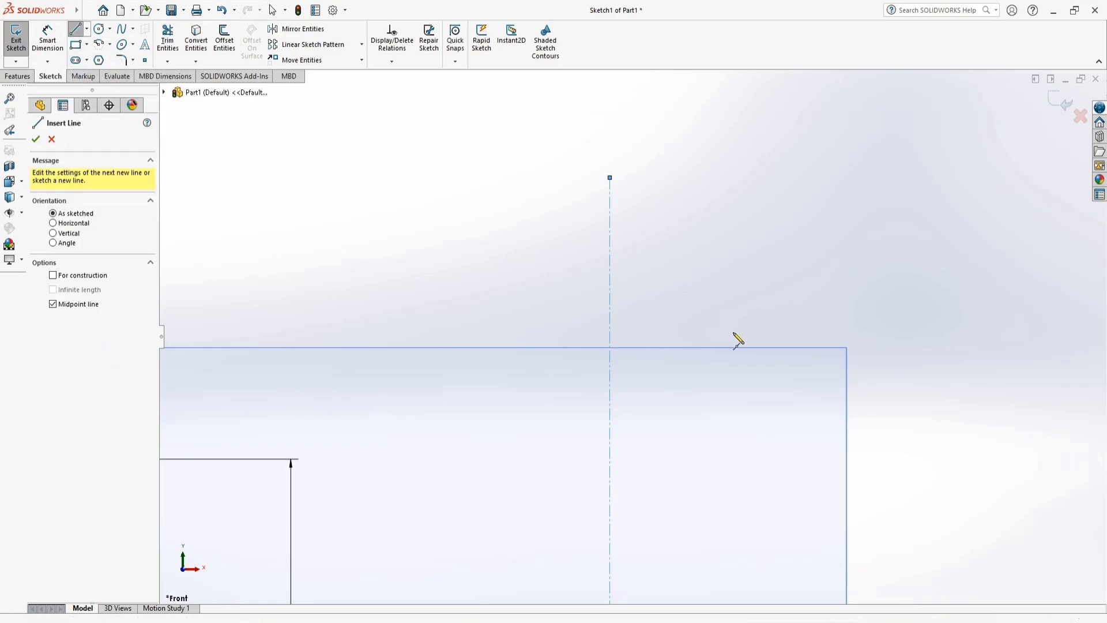
scroll(721, 404, "up", 5)
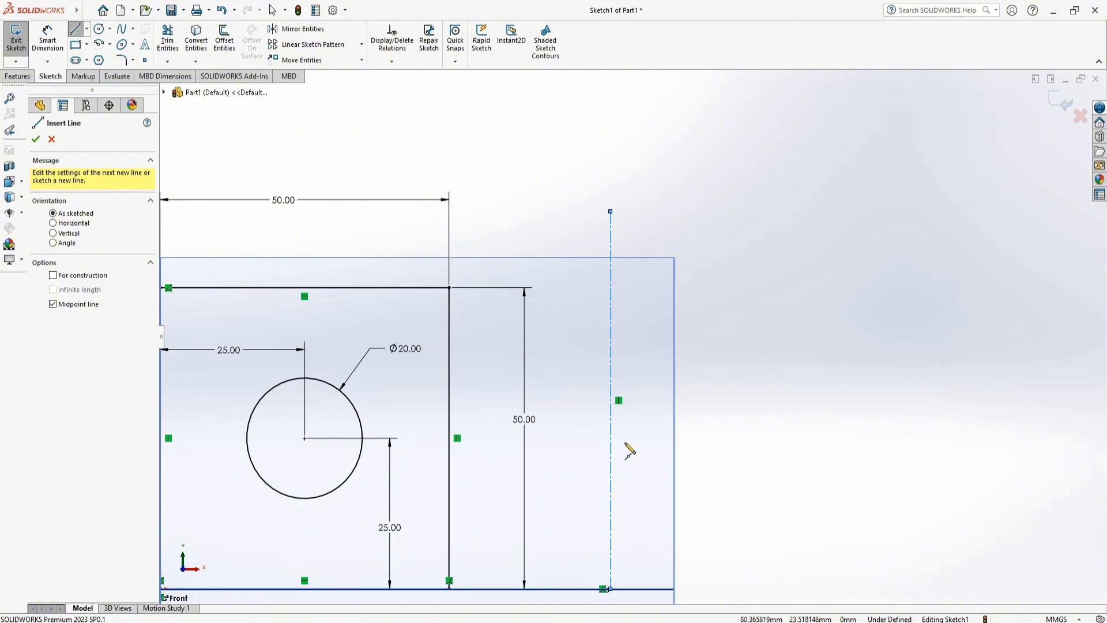
left_click(611, 447)
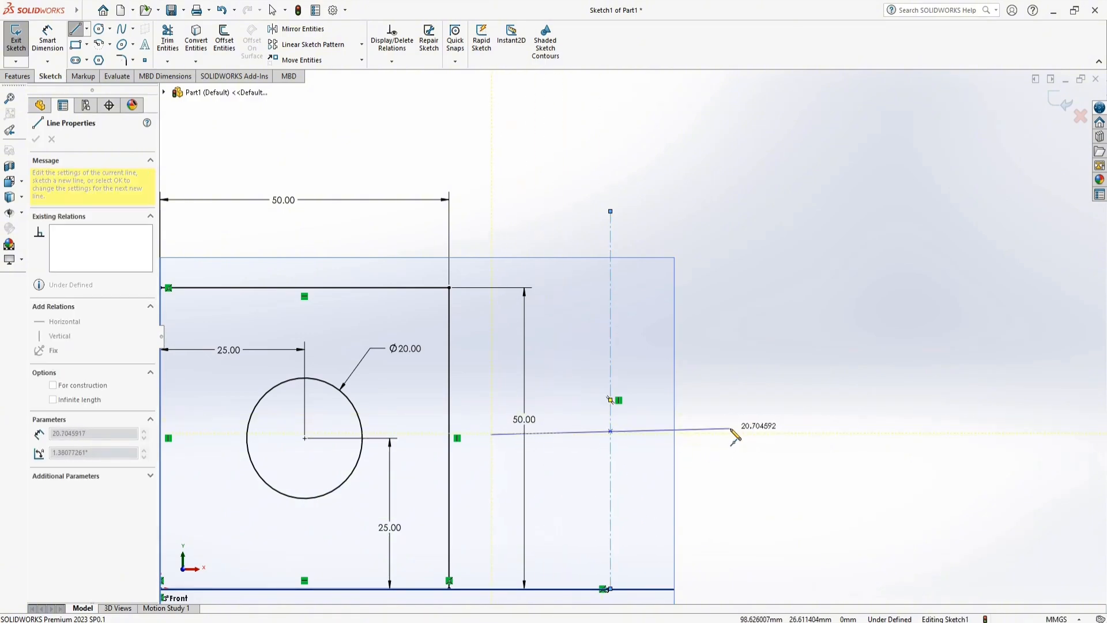
left_click(769, 432)
key("Escape")
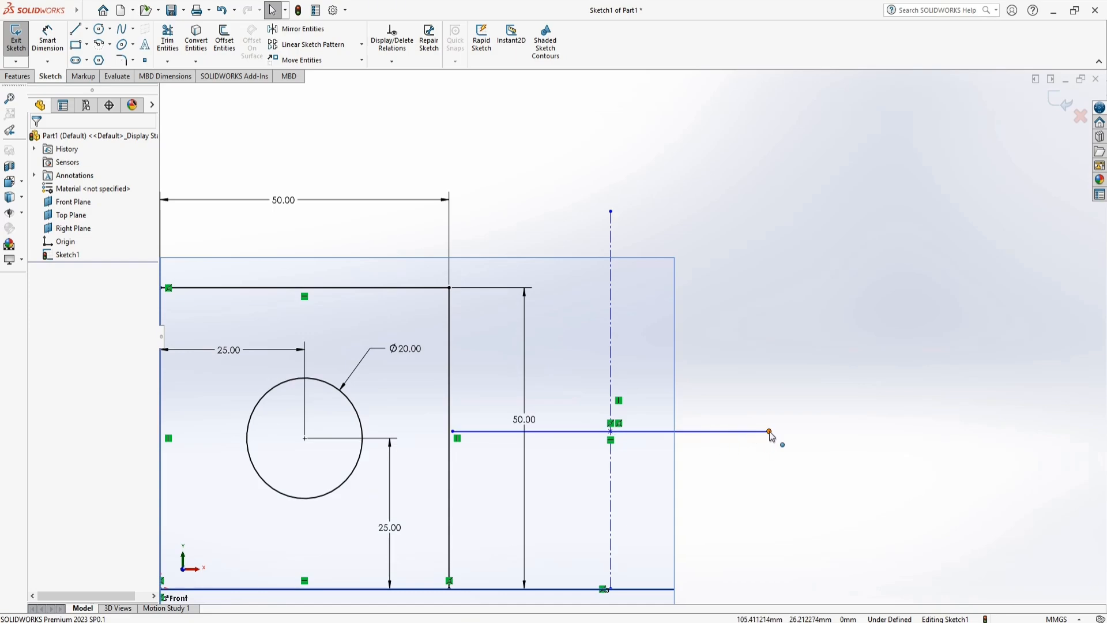
Move the midpoint line's right endpoint up and outward to lengthen the line to about 73 mm, and check its relations.
left_click_drag(769, 431, 821, 372)
left_click(631, 416)
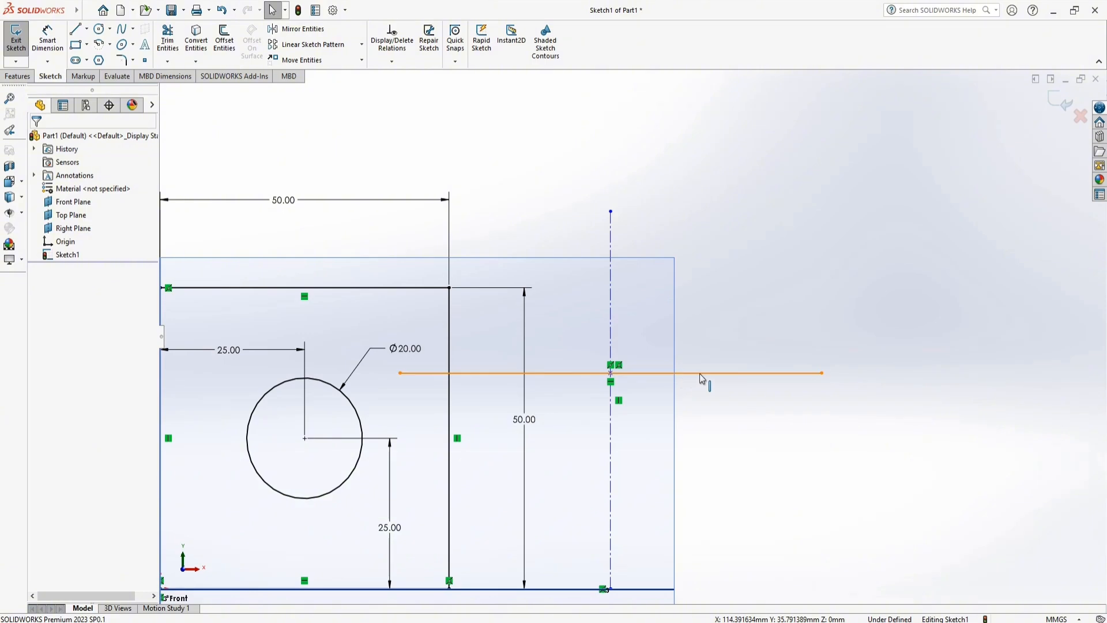
left_click(702, 375)
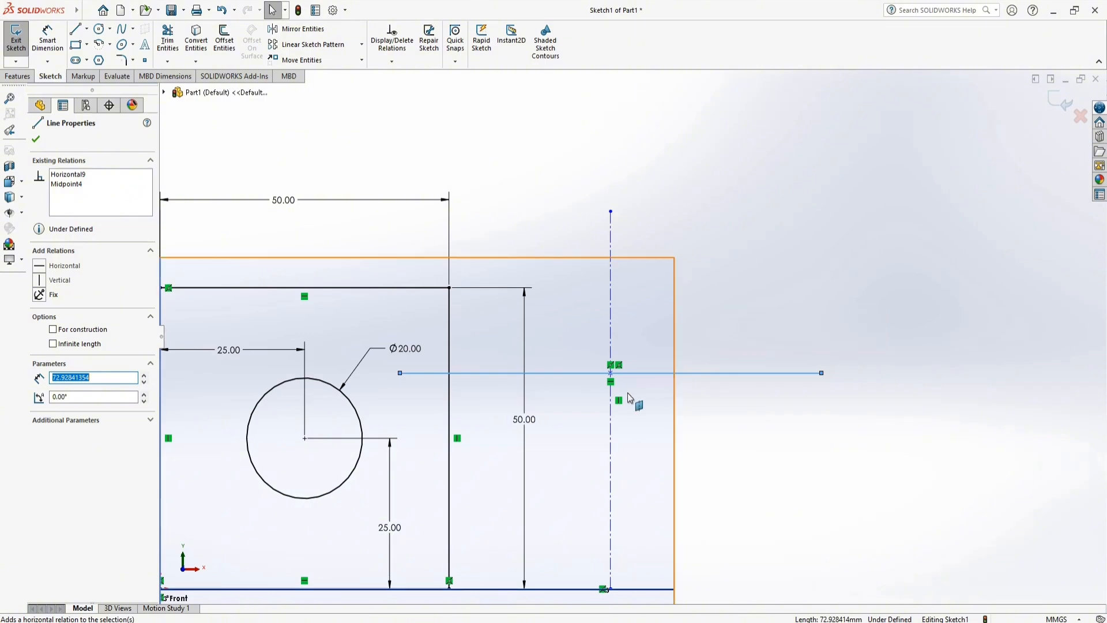
left_click(647, 465)
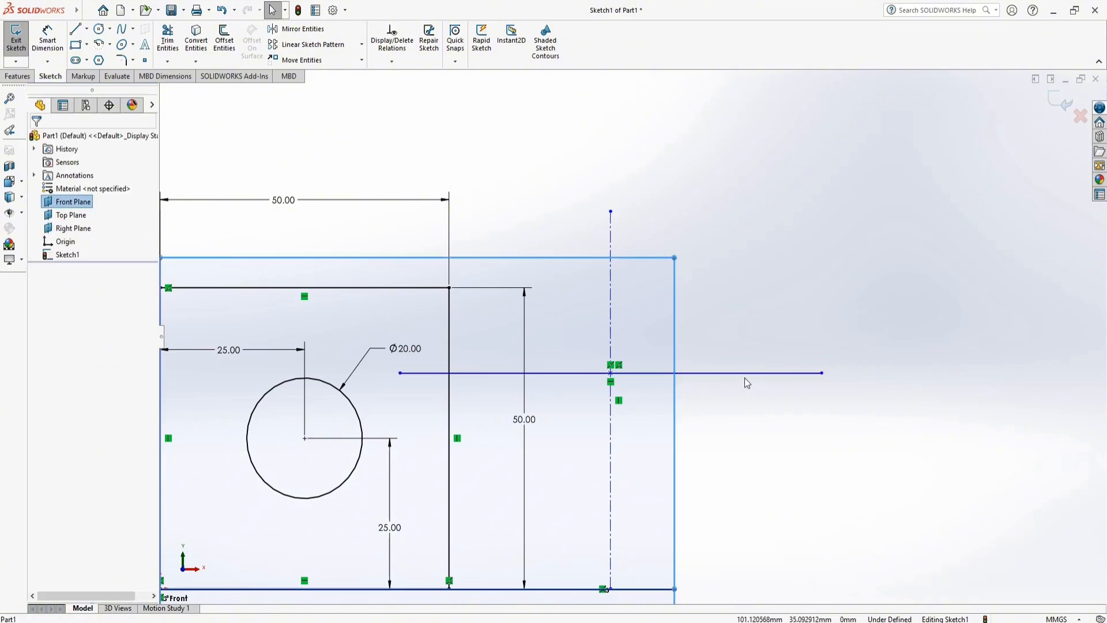
Sketch a sloped line about 36 mm long above the midpoint line, crossing the centerline, and make it horizontal.
left_click(75, 29)
left_click(541, 296)
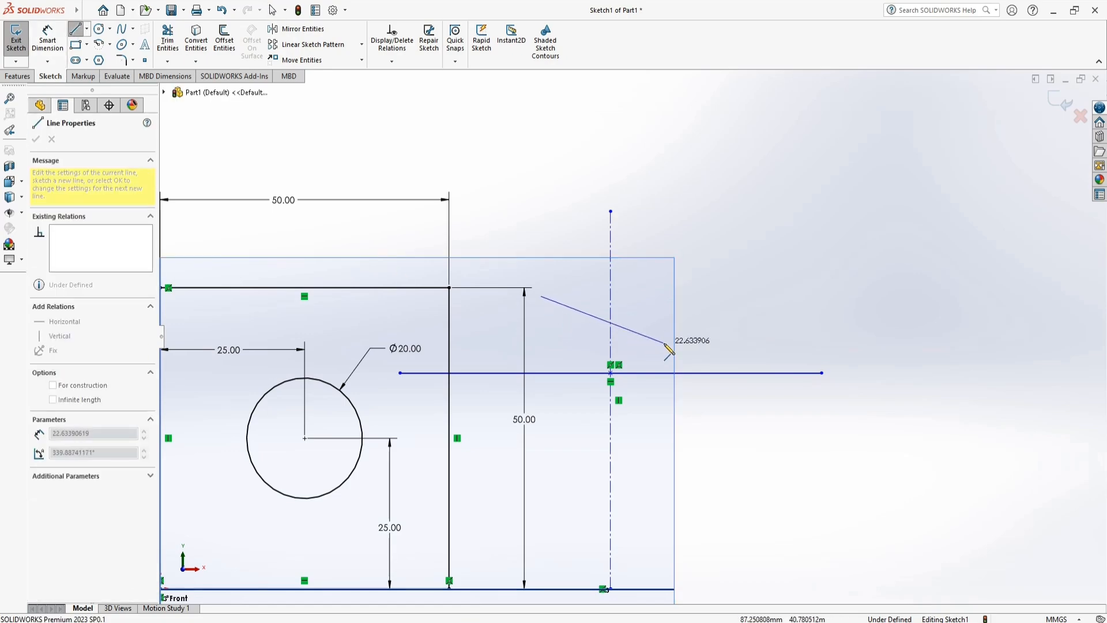
left_click(745, 323)
key("Escape")
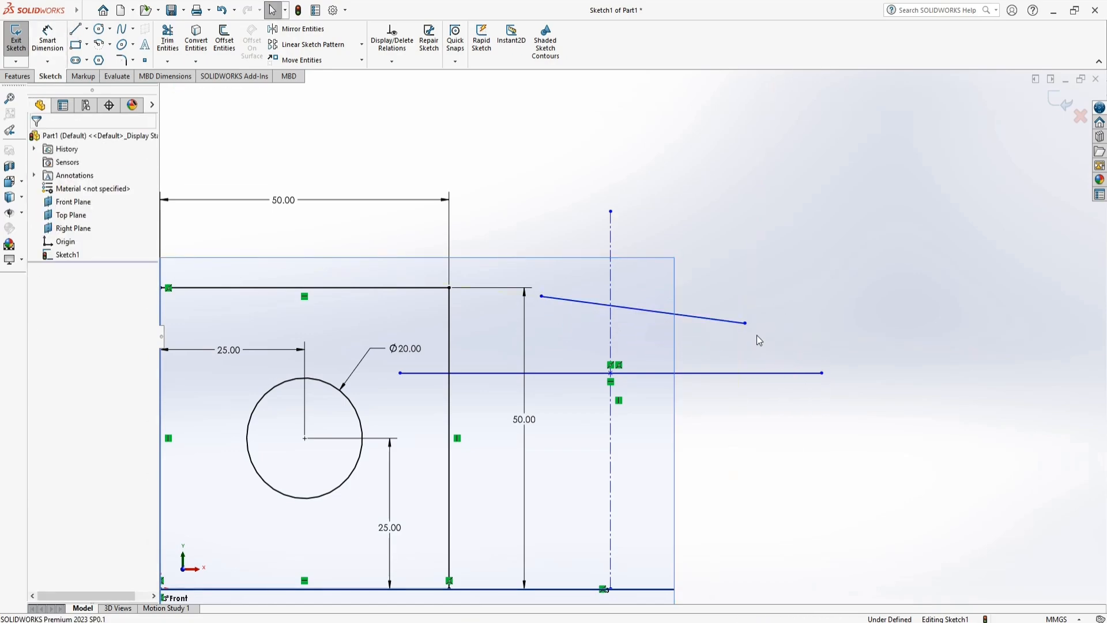
left_click(701, 321)
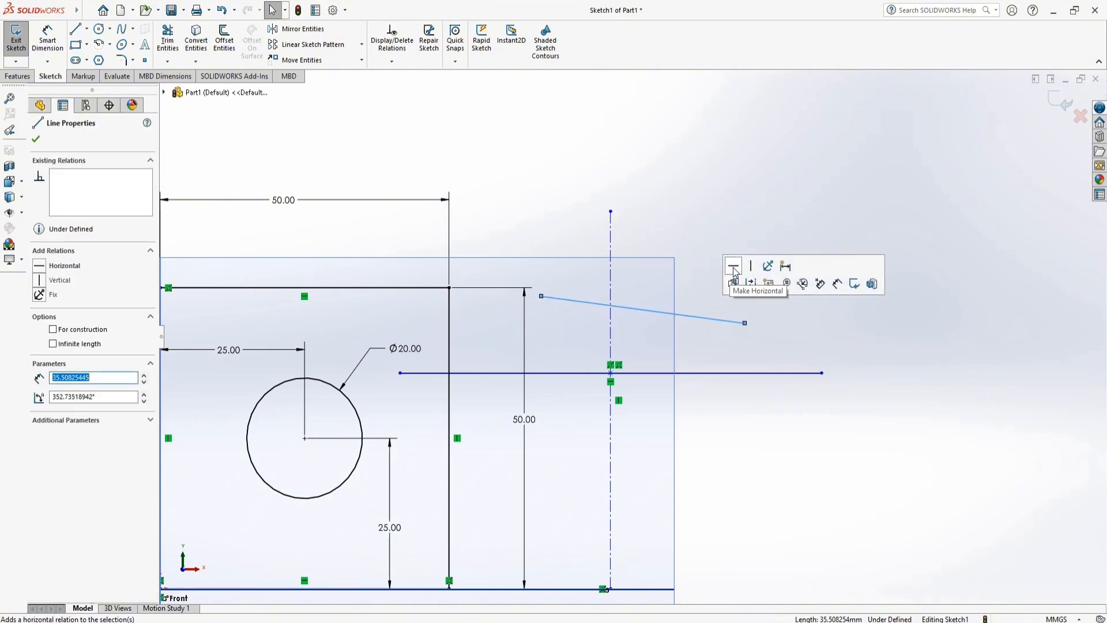
left_click(733, 268)
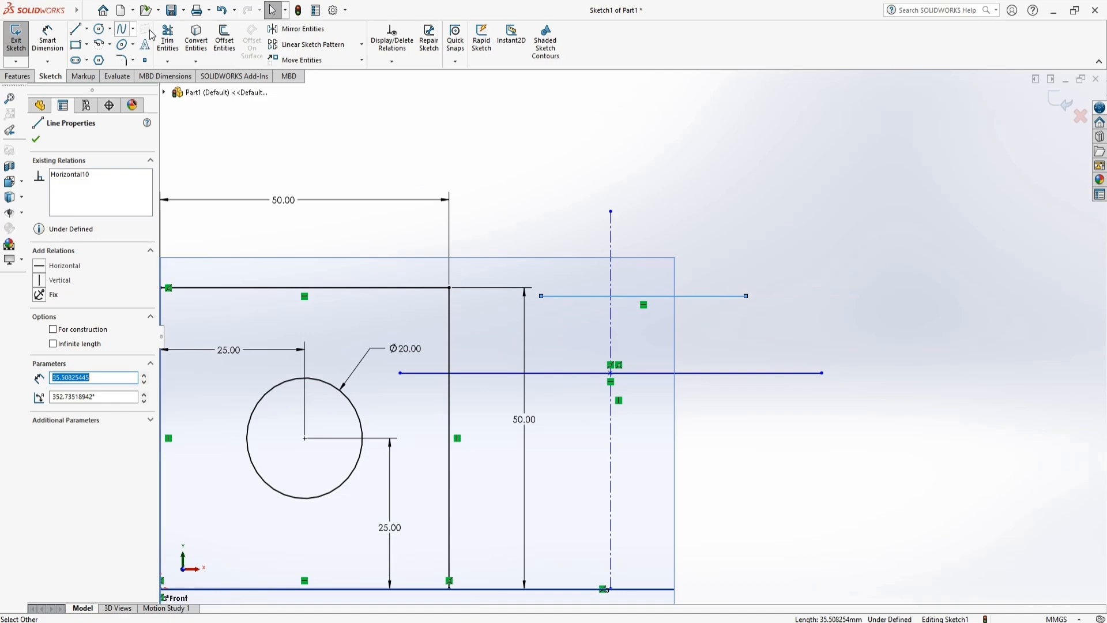
left_click(850, 269)
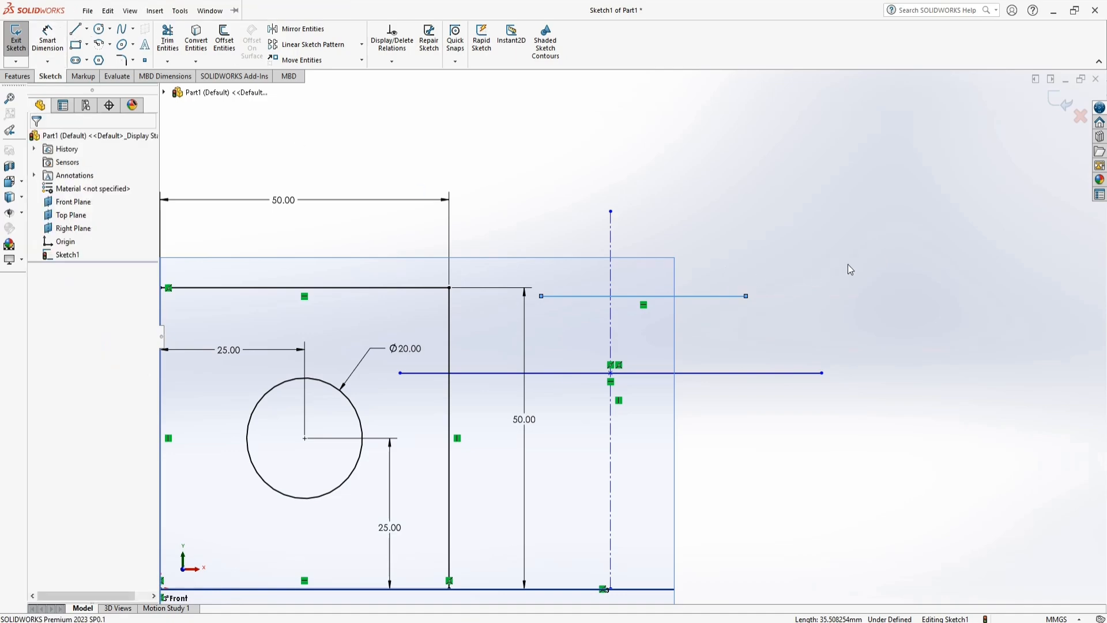
Sketch a slanted line about 27.5 mm long upward from the right half of the midpoint line and make it vertical.
left_click(73, 32)
left_click(707, 373)
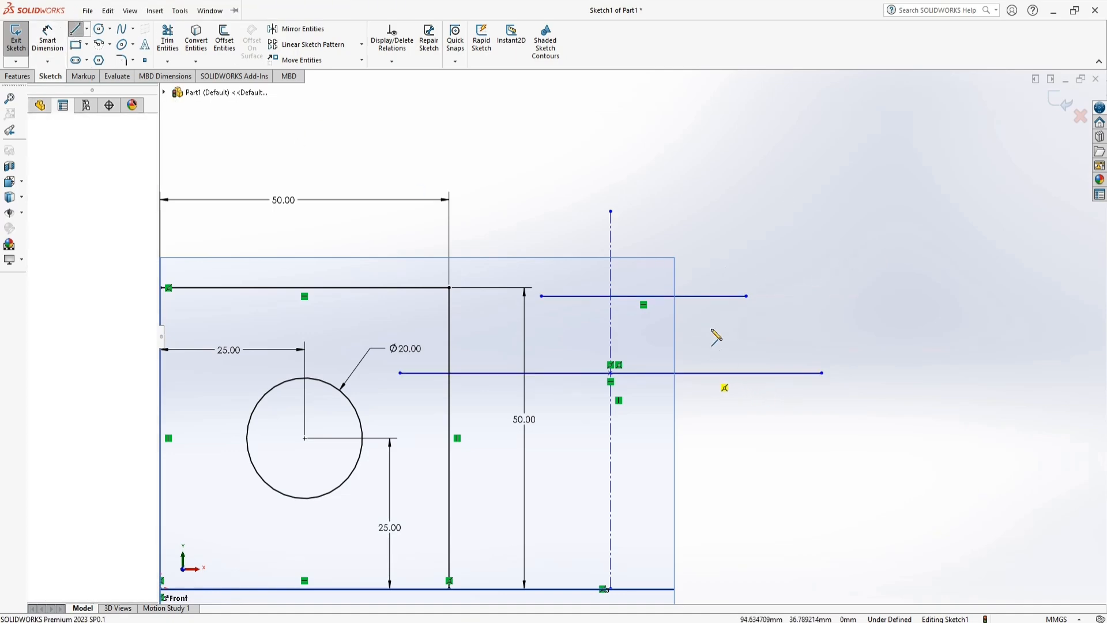
left_click(742, 210)
key("Escape")
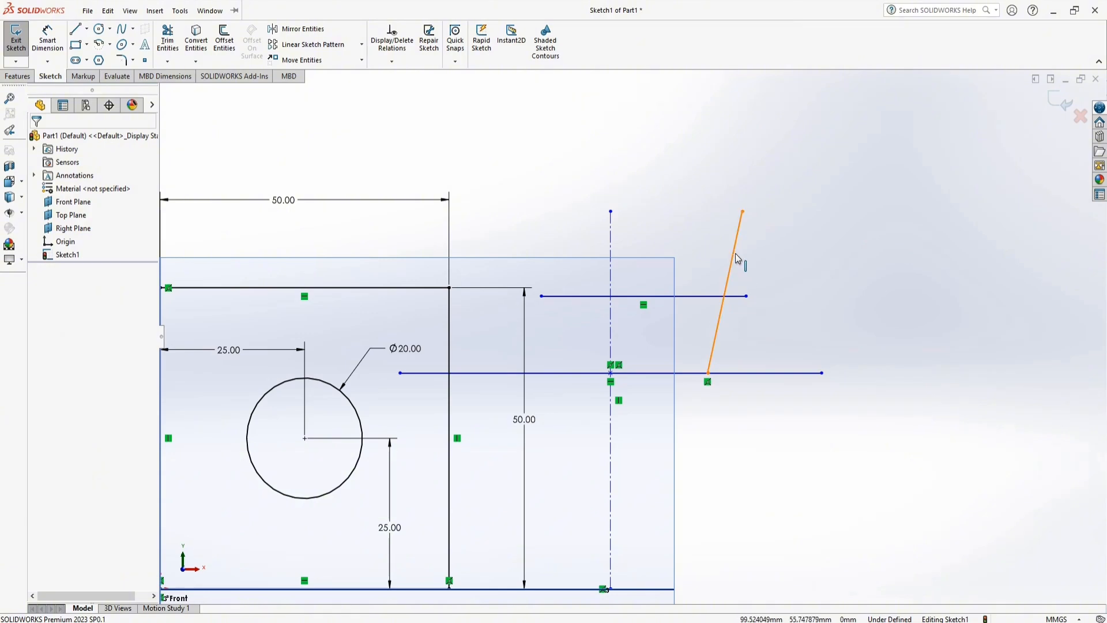
left_click(735, 257)
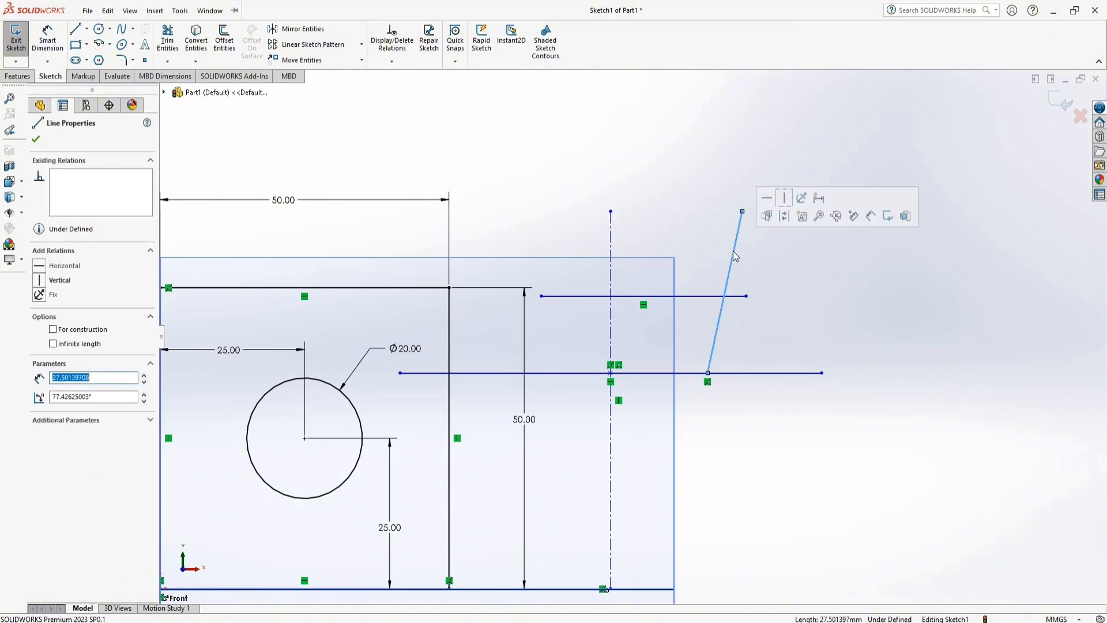
left_click(786, 199)
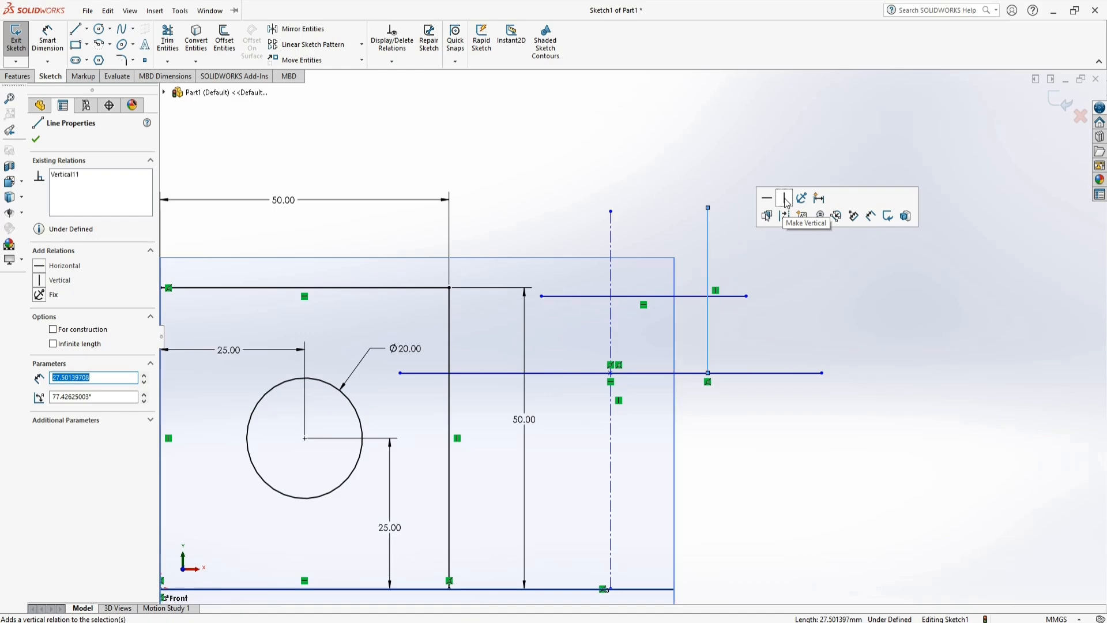
key("Escape")
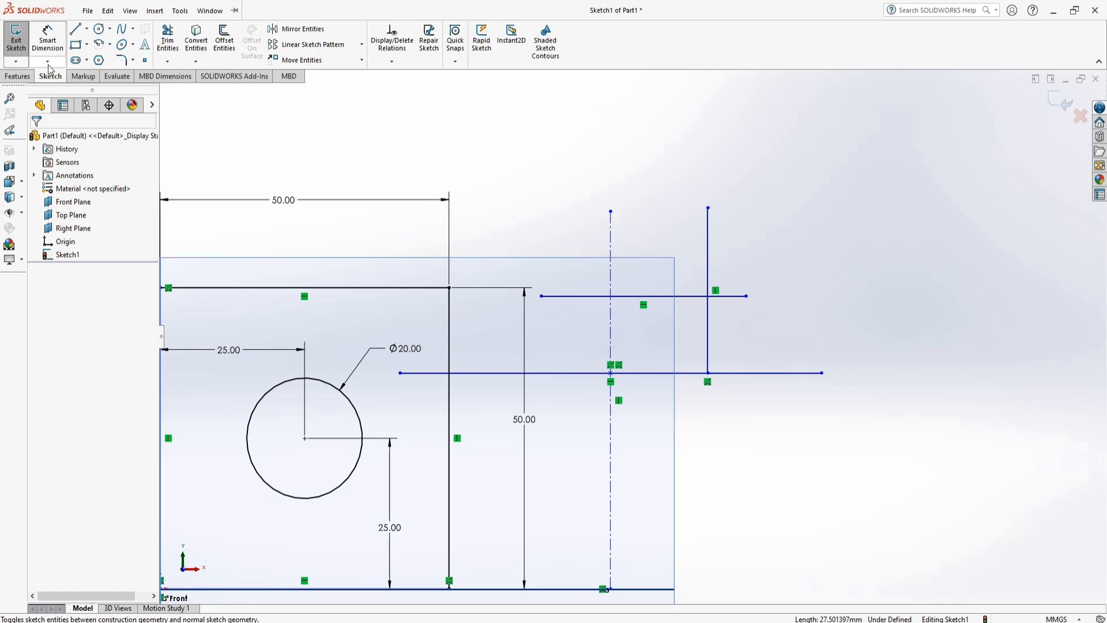
left_click(87, 31)
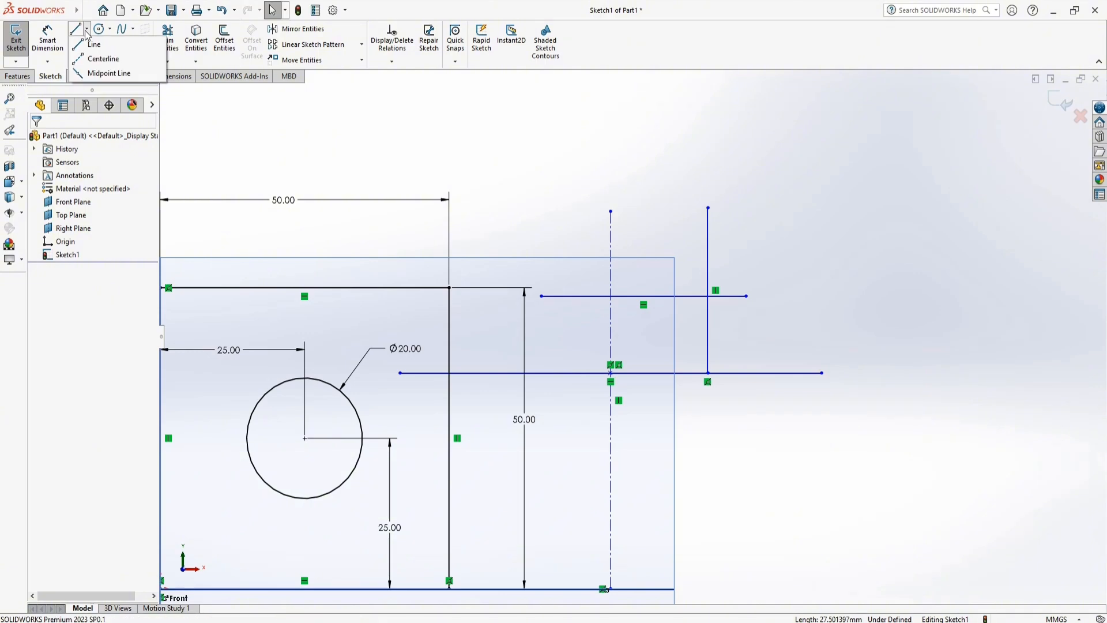
left_click(86, 30)
left_click(86, 45)
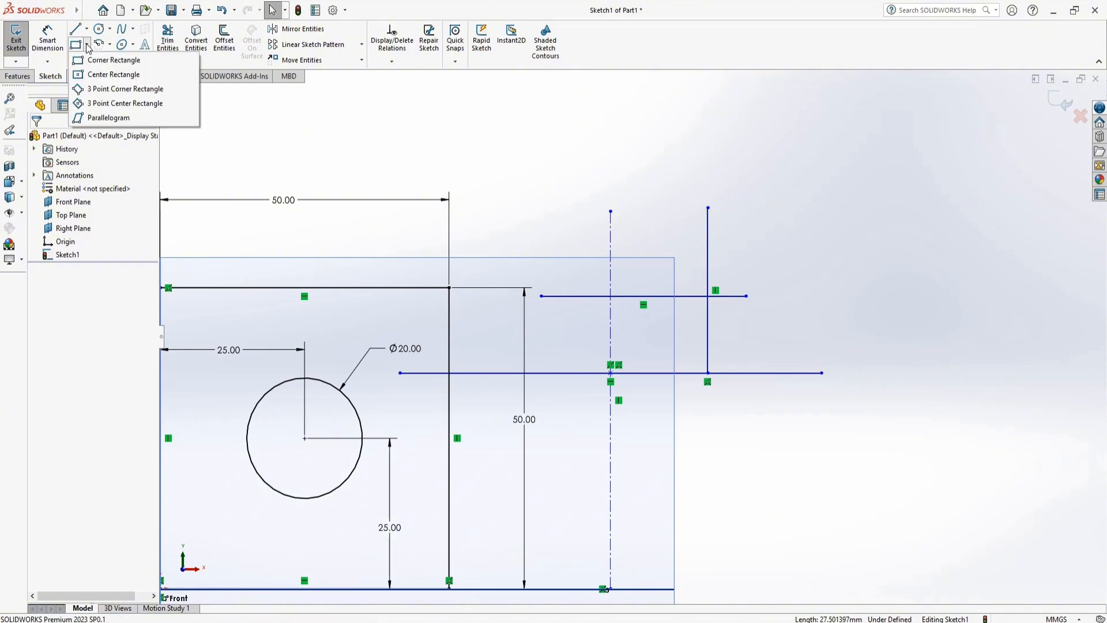
left_click(113, 64)
scroll(585, 505, "up", 2)
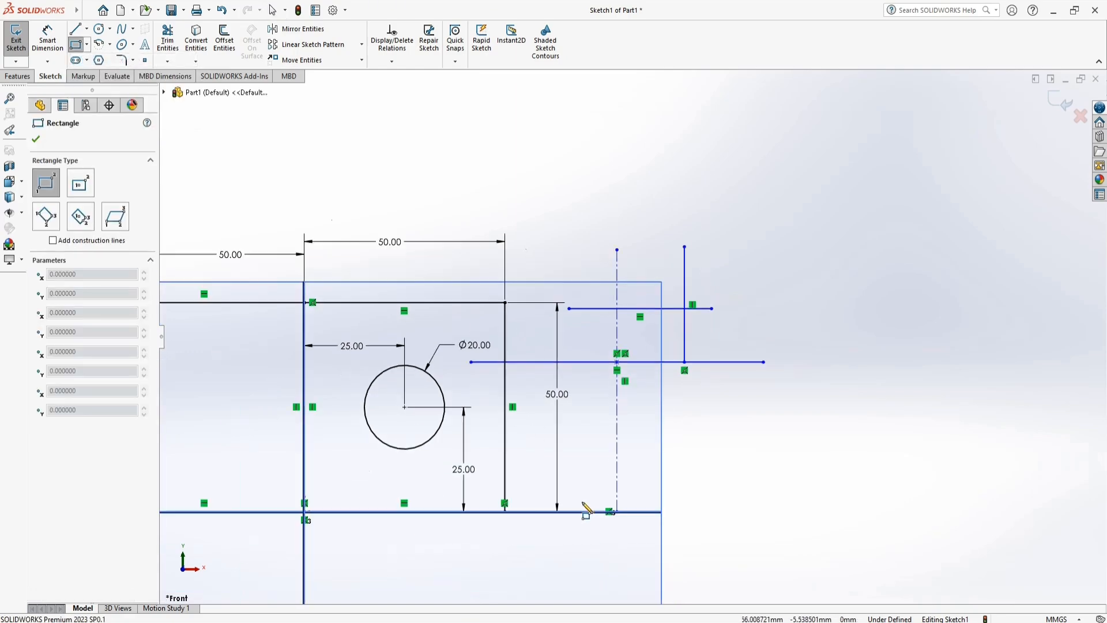
scroll(343, 461, "up", 1)
scroll(320, 426, "down", 1)
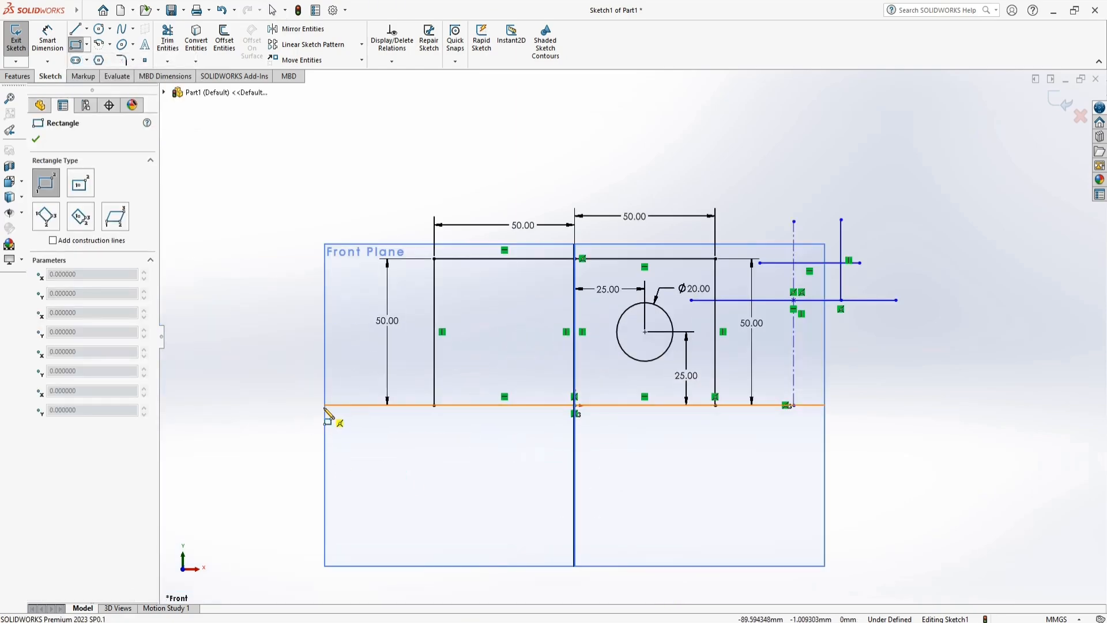
left_click(325, 404)
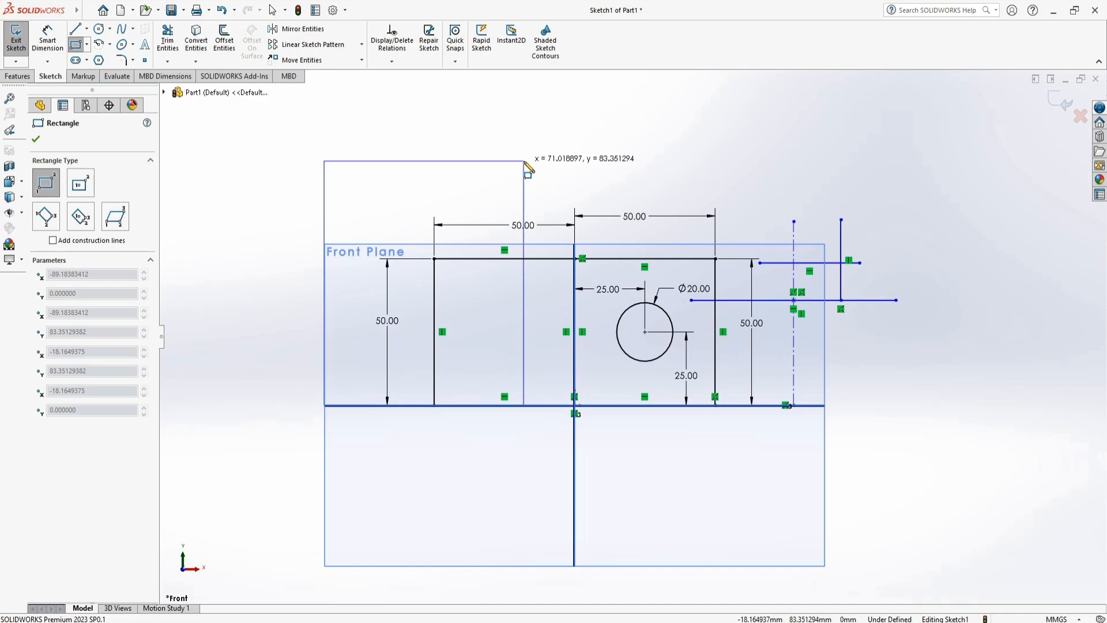
key("Escape")
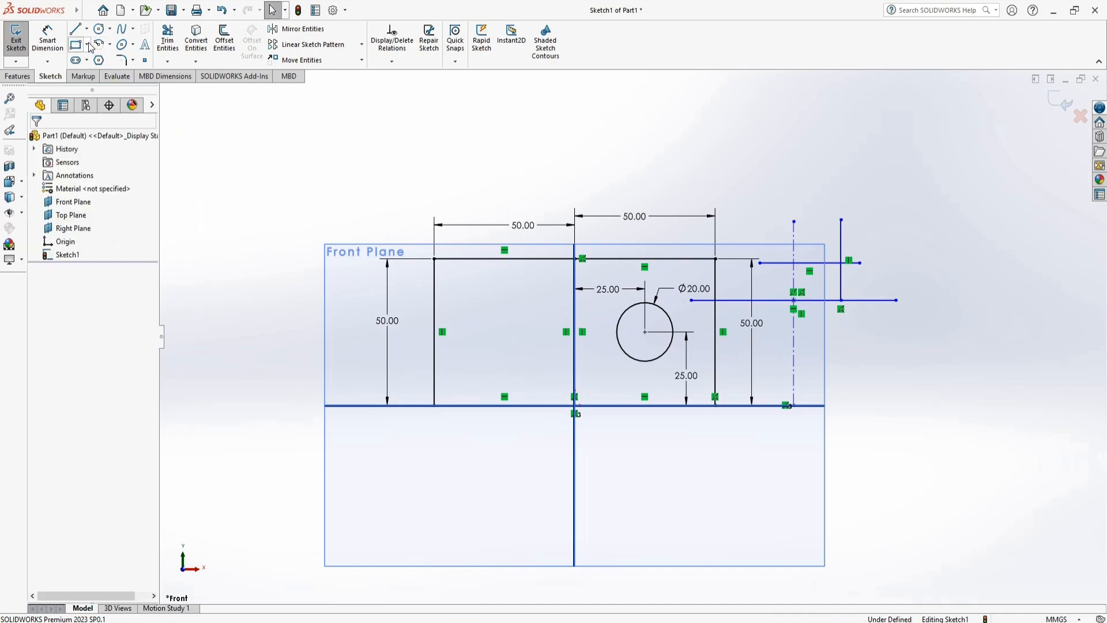
Sketch a center rectangle about 76 by 49 mm below the squares, centred on the vertical line through the origin.
left_click(88, 44)
left_click(115, 75)
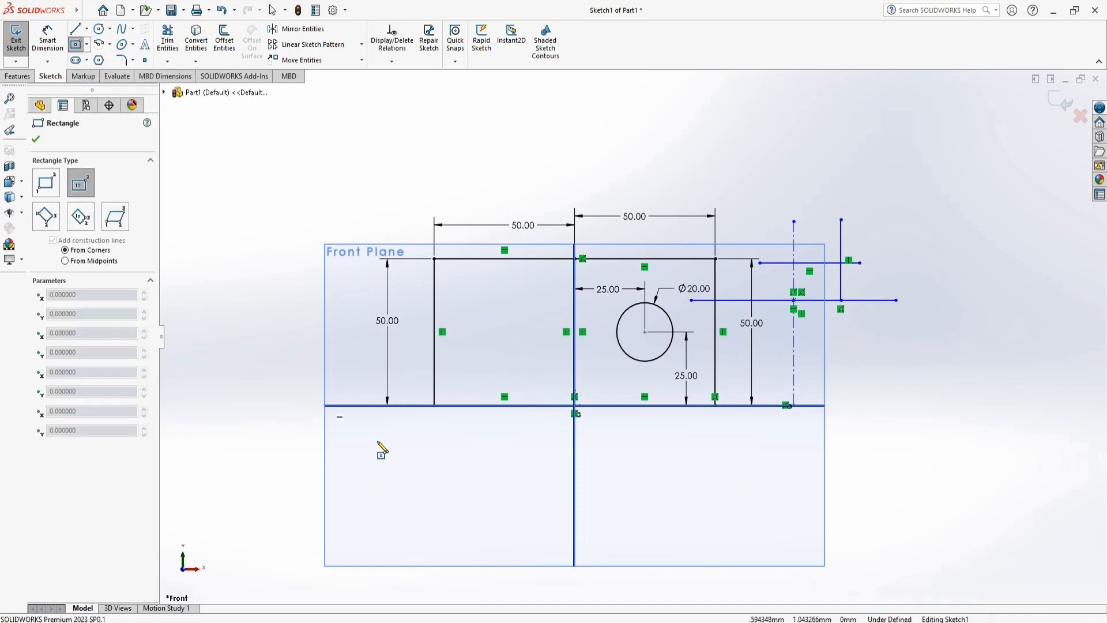
left_click(574, 511)
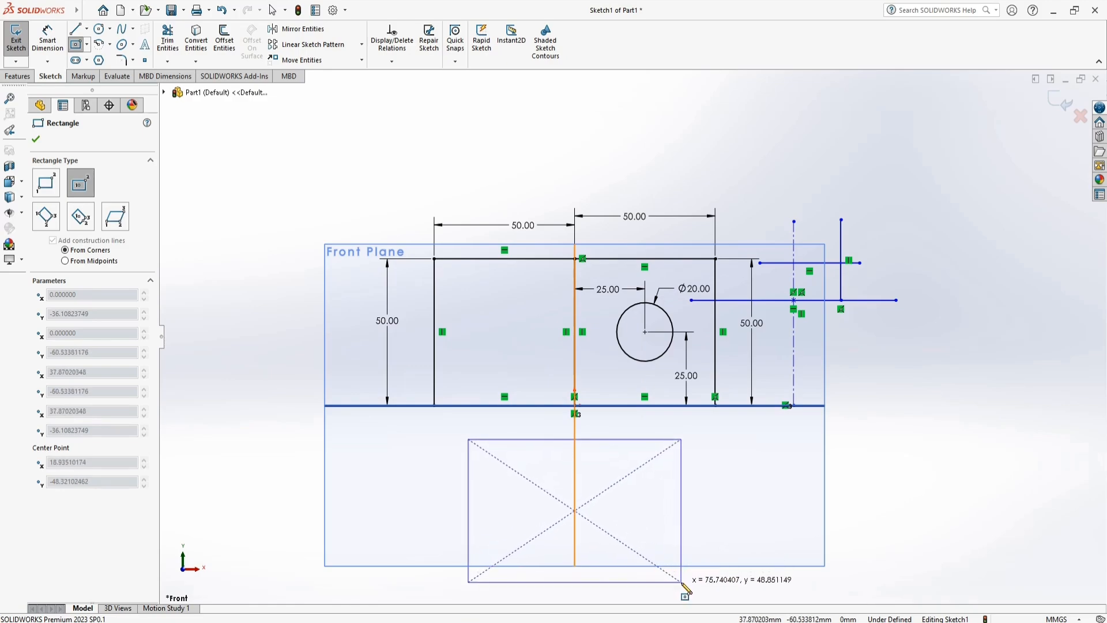
left_click(681, 582)
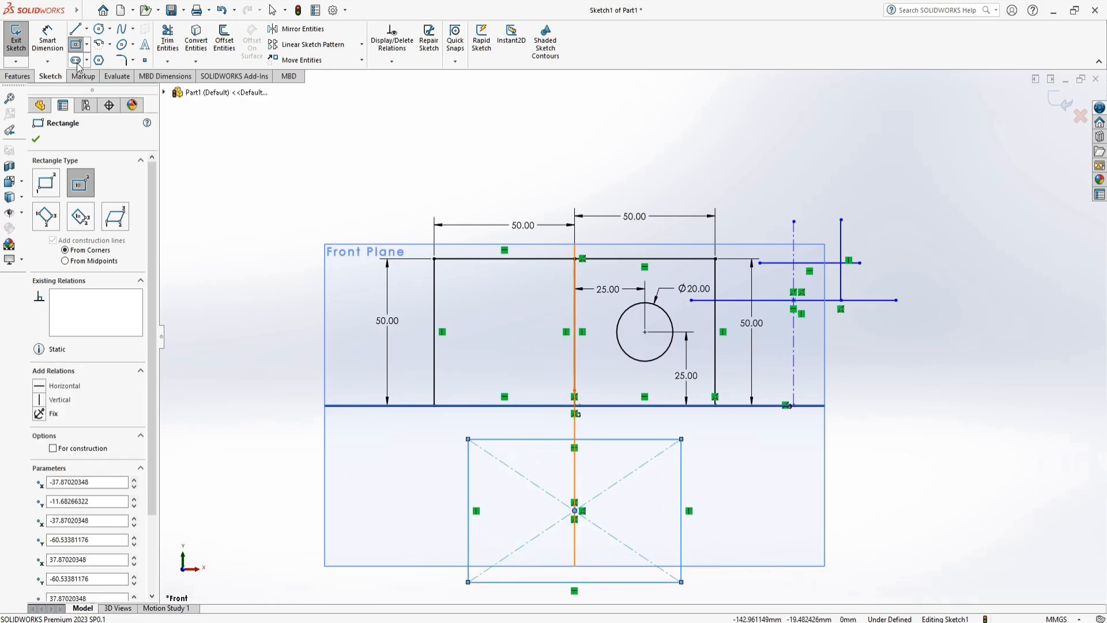
Sketch a tilted 3 point corner rectangle from the center rectangle's upper-left corner to the Front Plane's lower-left corner, extending up and outward.
left_click(86, 45)
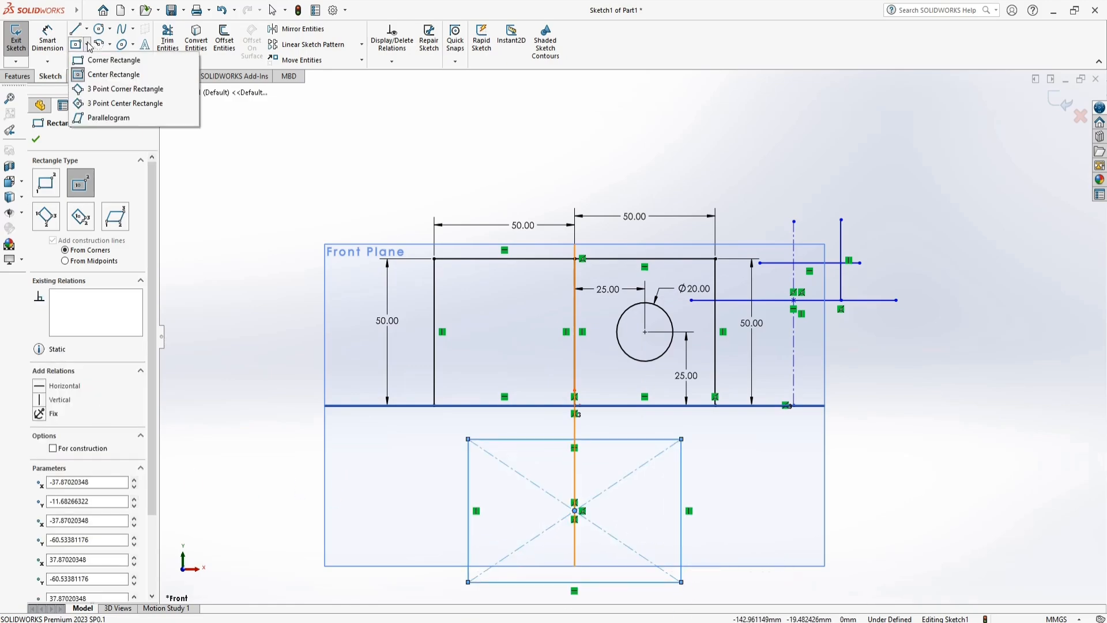
left_click(101, 89)
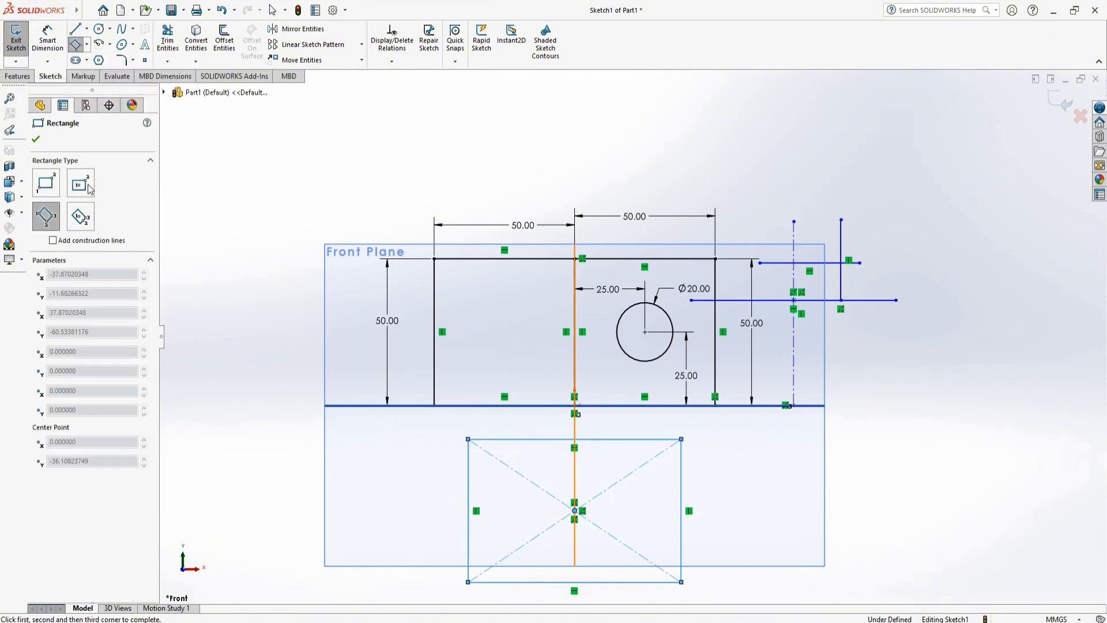
left_click(468, 439)
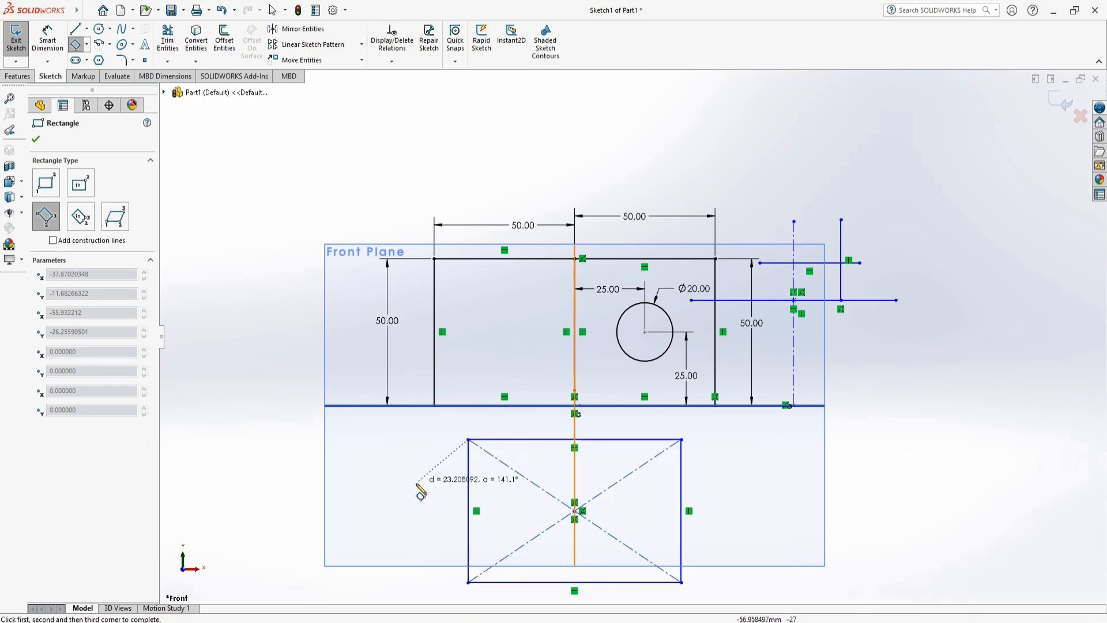
left_click(325, 565)
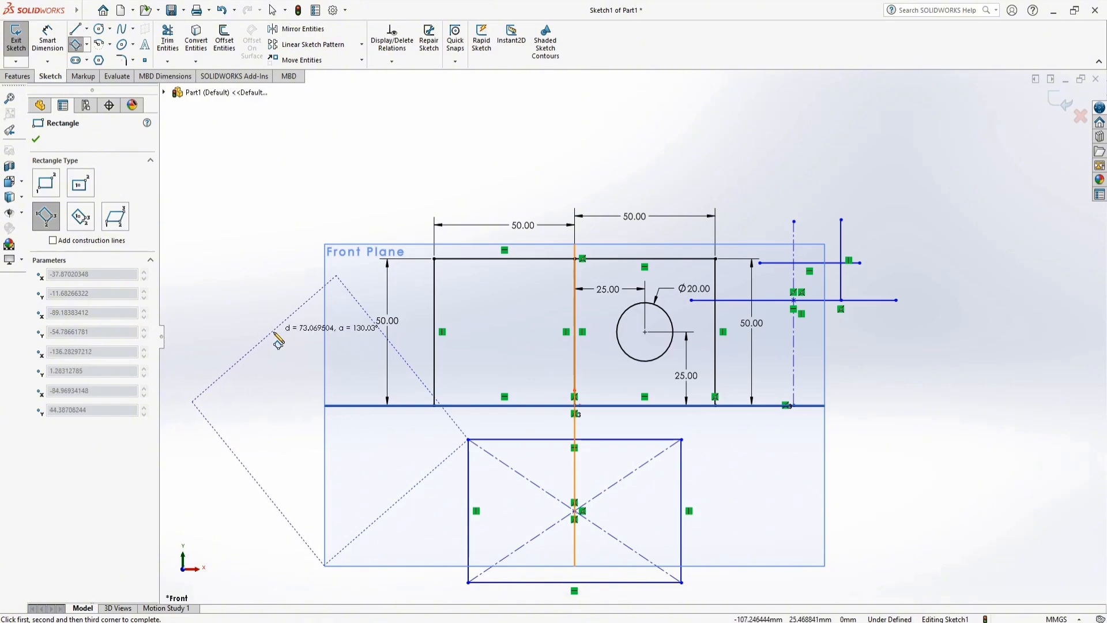
left_click(268, 389)
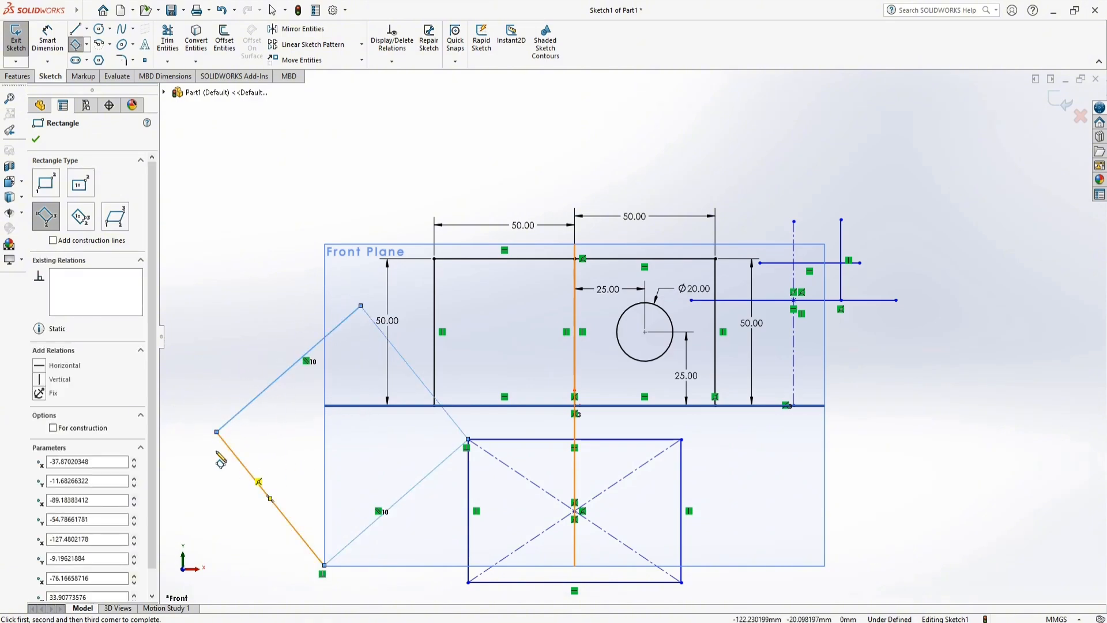
Sketch a 3 point center rectangle centred on the Front Plane's lower-right corner, with its upper edge about 33 mm above the centre.
left_click(86, 44)
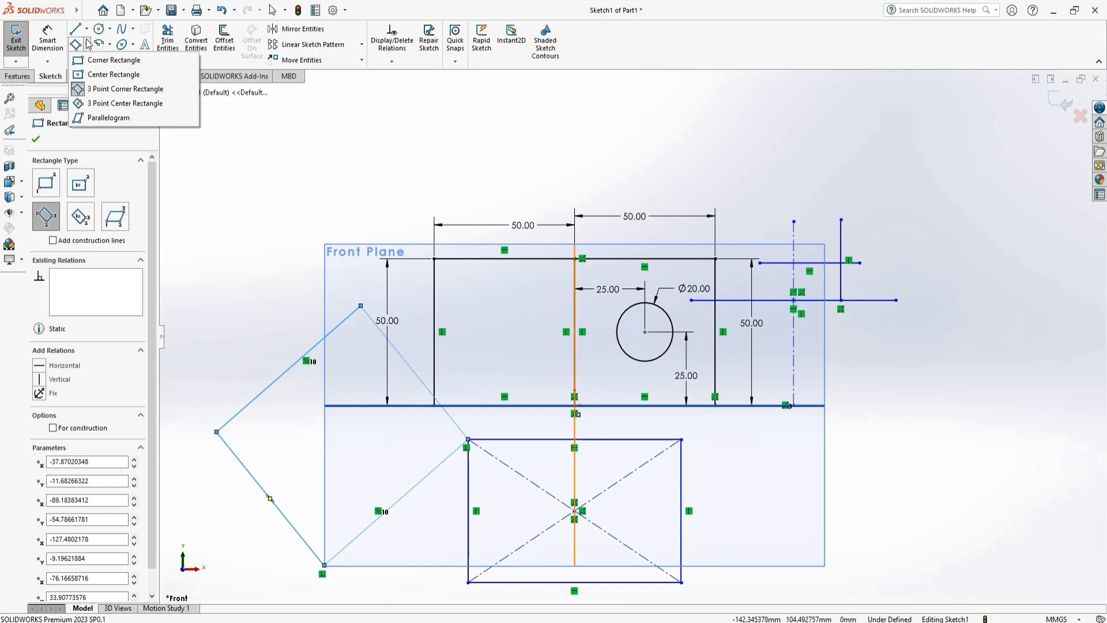
left_click(107, 105)
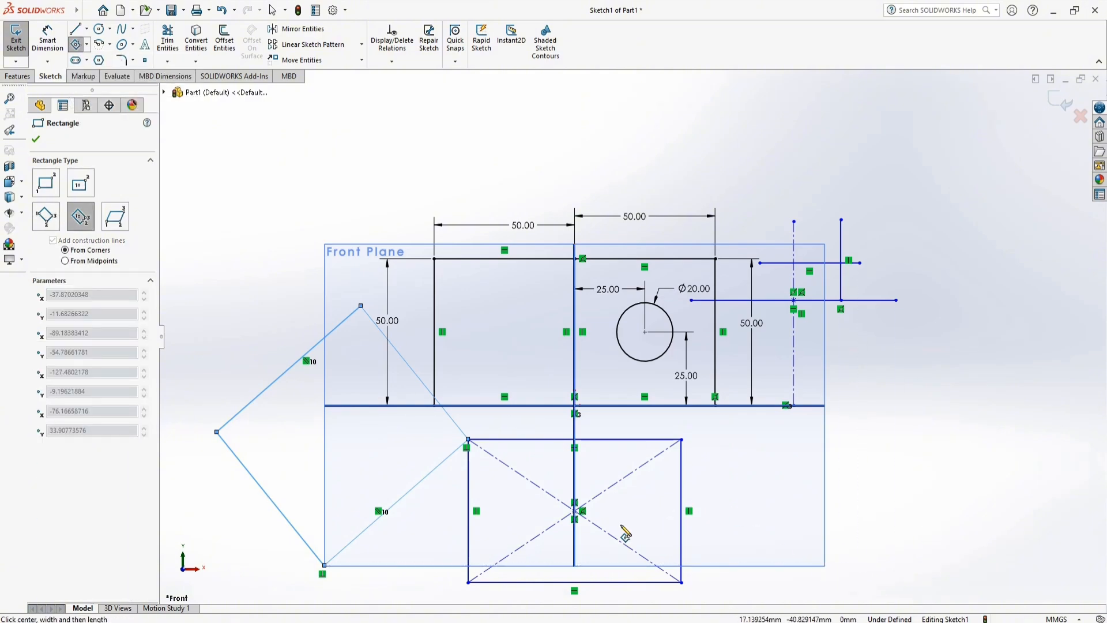
left_click(828, 568)
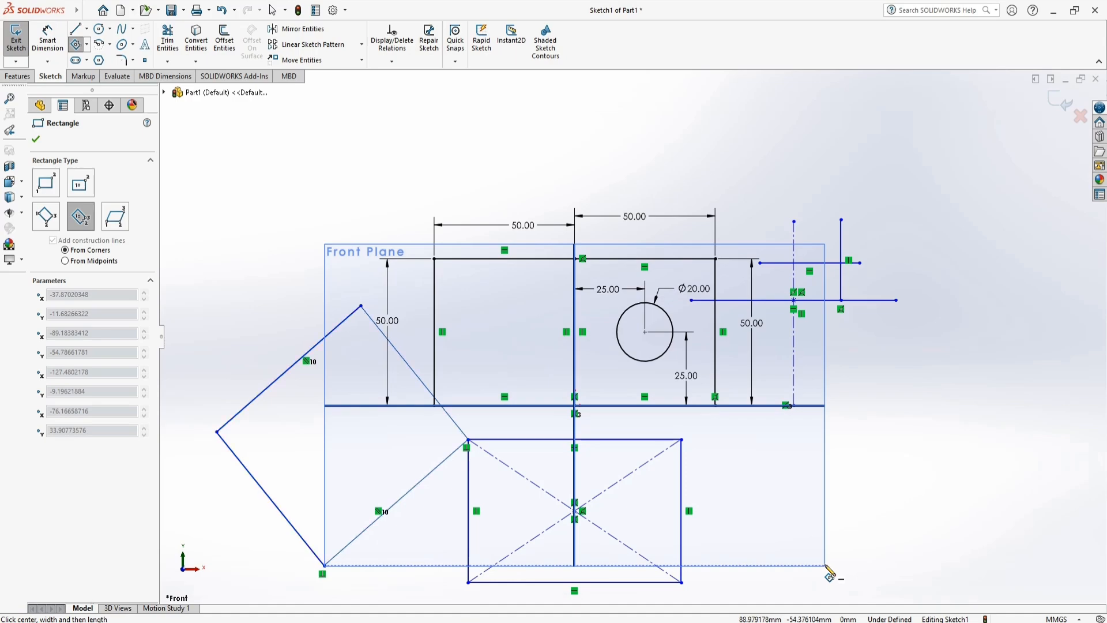
left_click(828, 477)
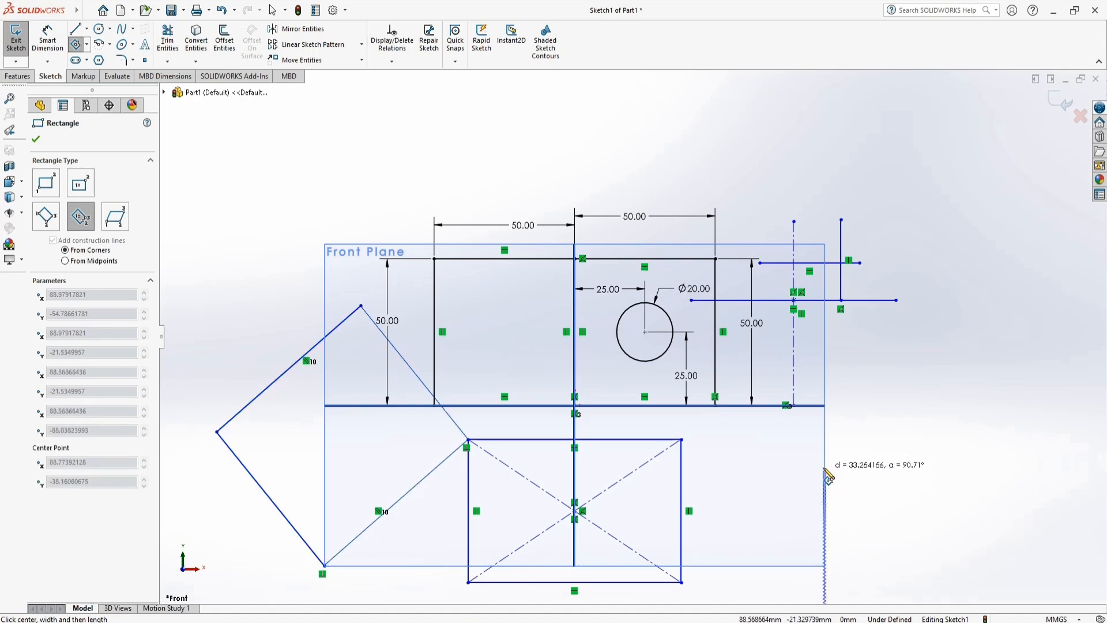
key("z")
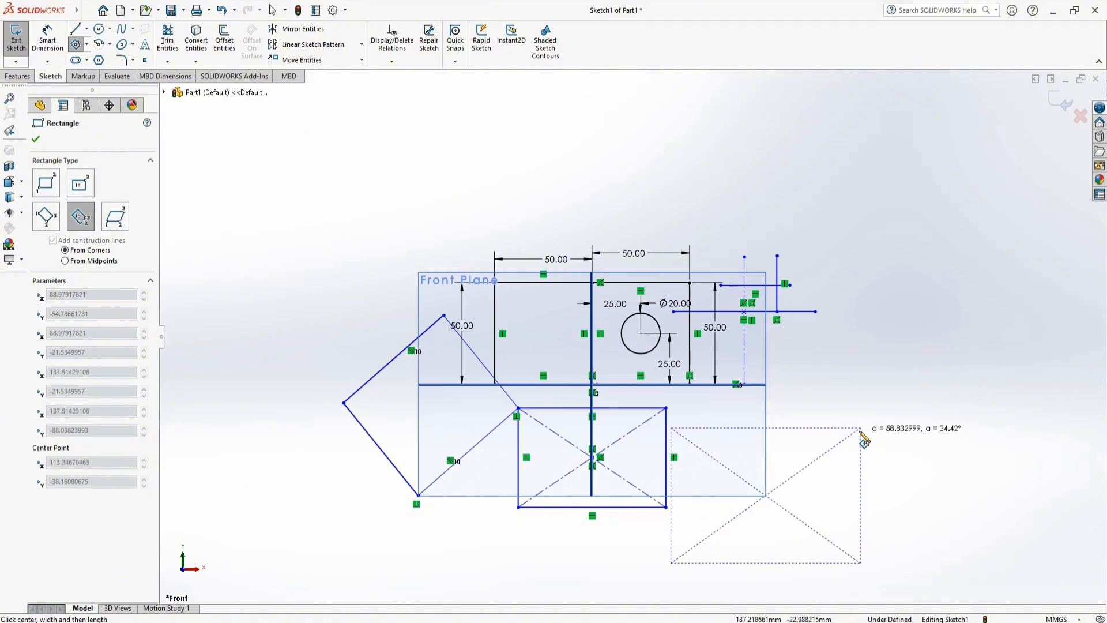
left_click(850, 429)
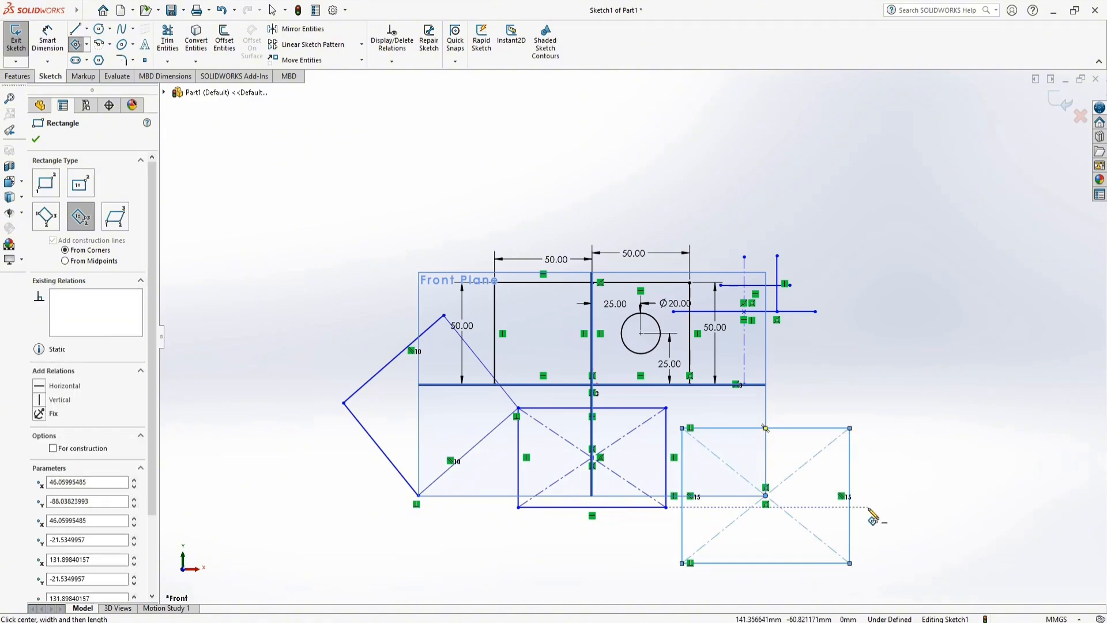
Sketch a parallelogram sloping upward and outward from the short vertical line's upper endpoint, with its near-horizontal sides about 46 mm long.
left_click(86, 45)
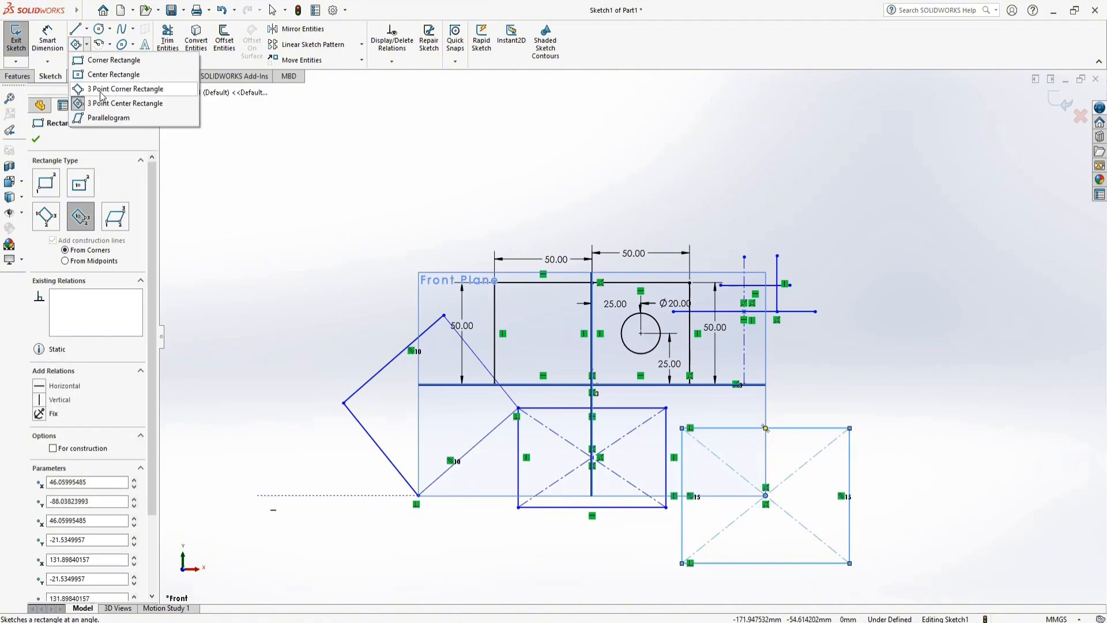
left_click(122, 121)
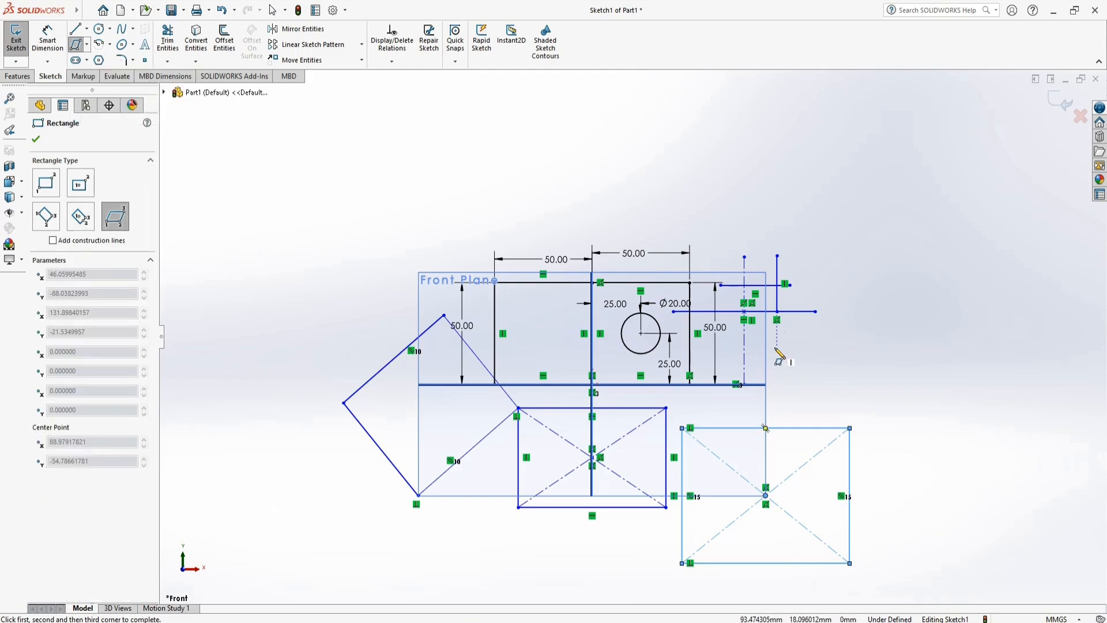
scroll(780, 271, "up", 4)
scroll(761, 271, "down", 5)
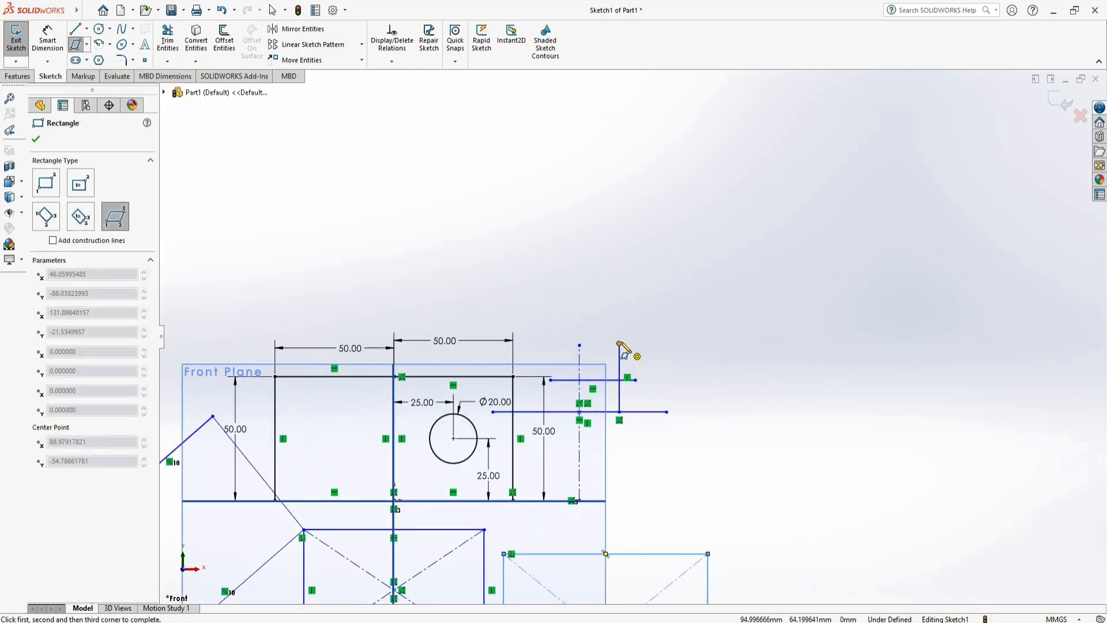
left_click(620, 344)
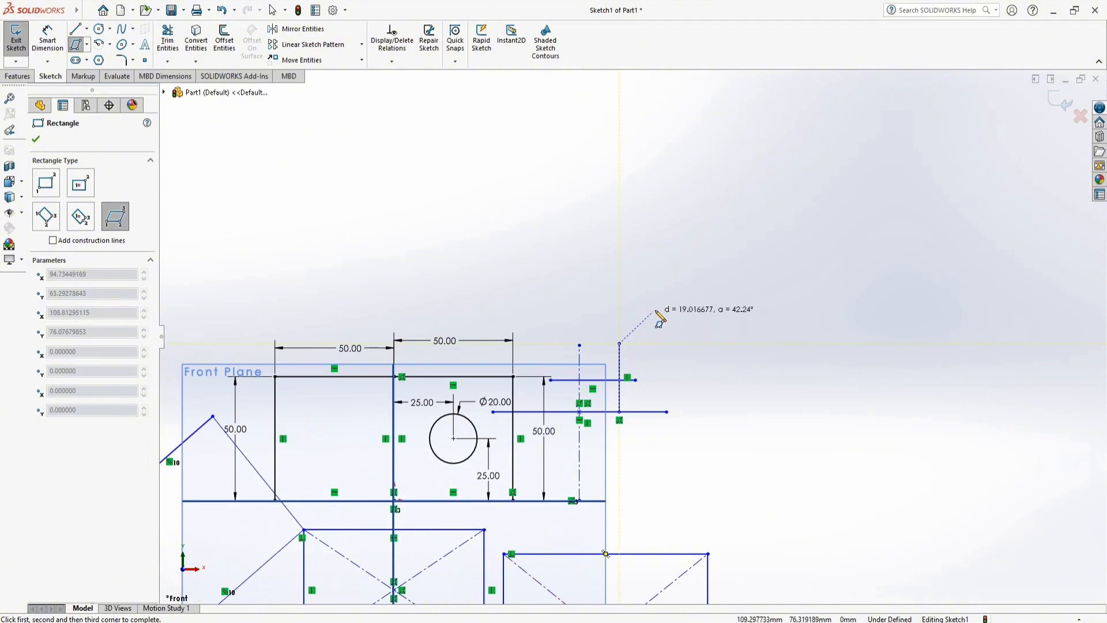
left_click(753, 219)
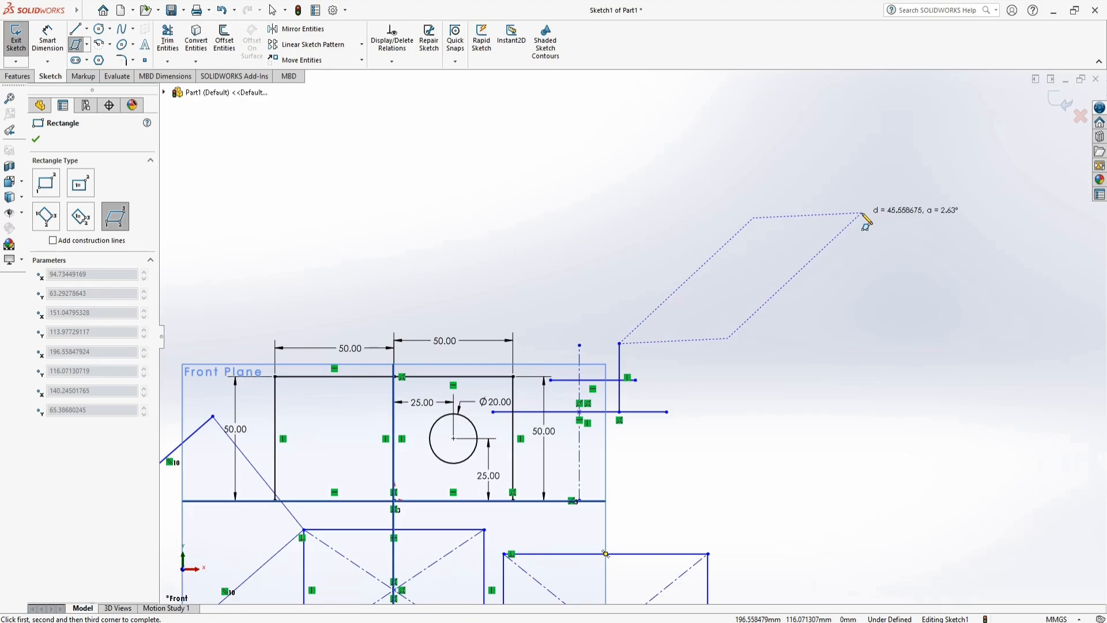
left_click(861, 213)
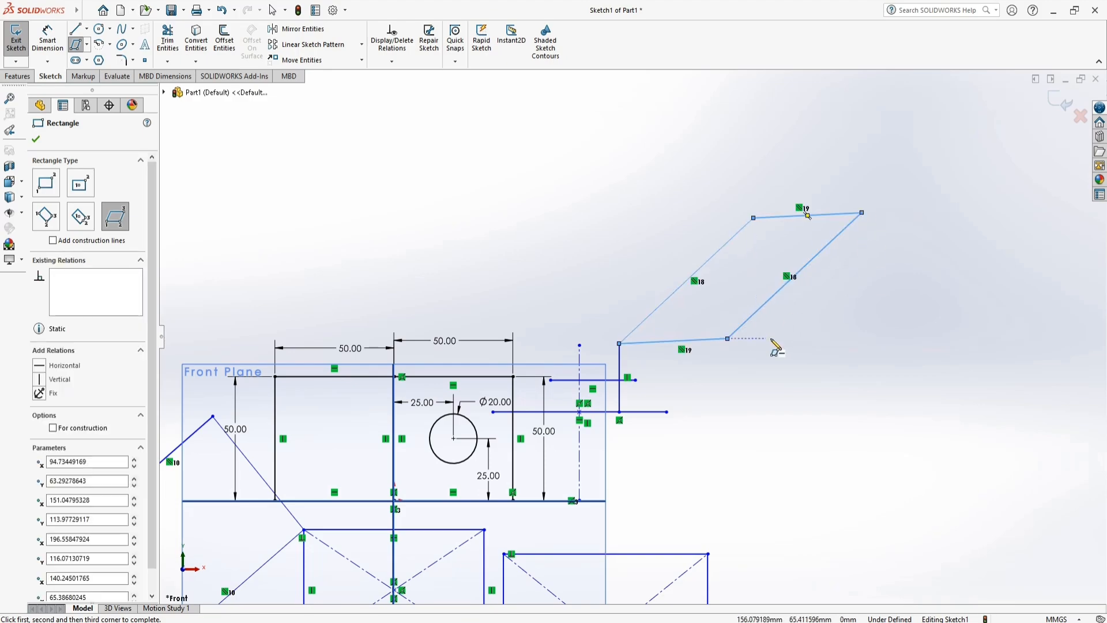
scroll(813, 237, "down", 3)
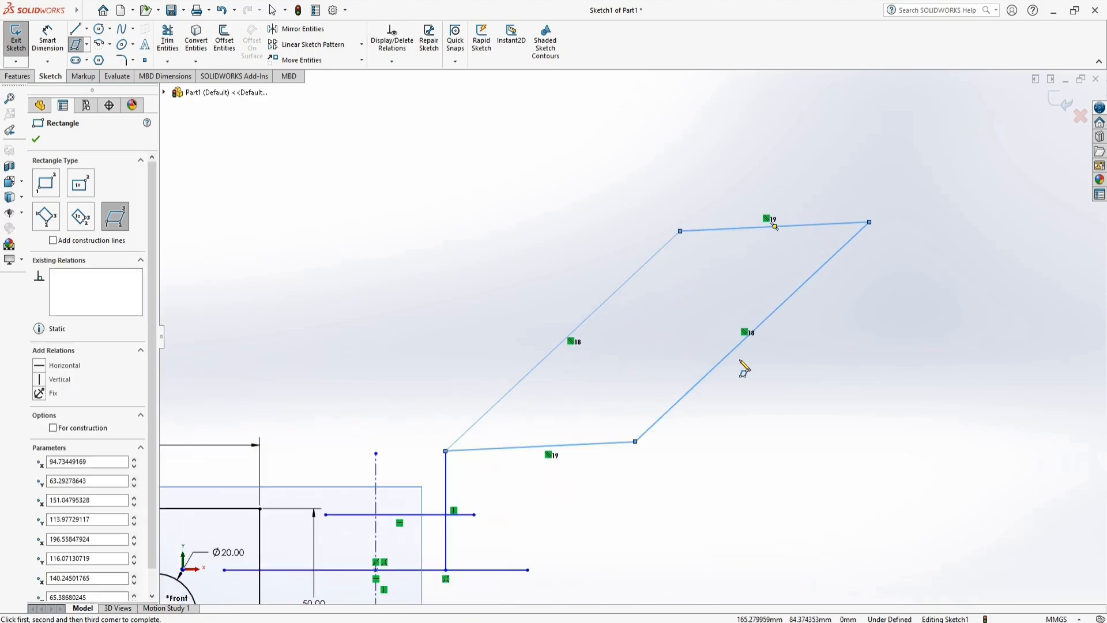
scroll(614, 426, "up", 2)
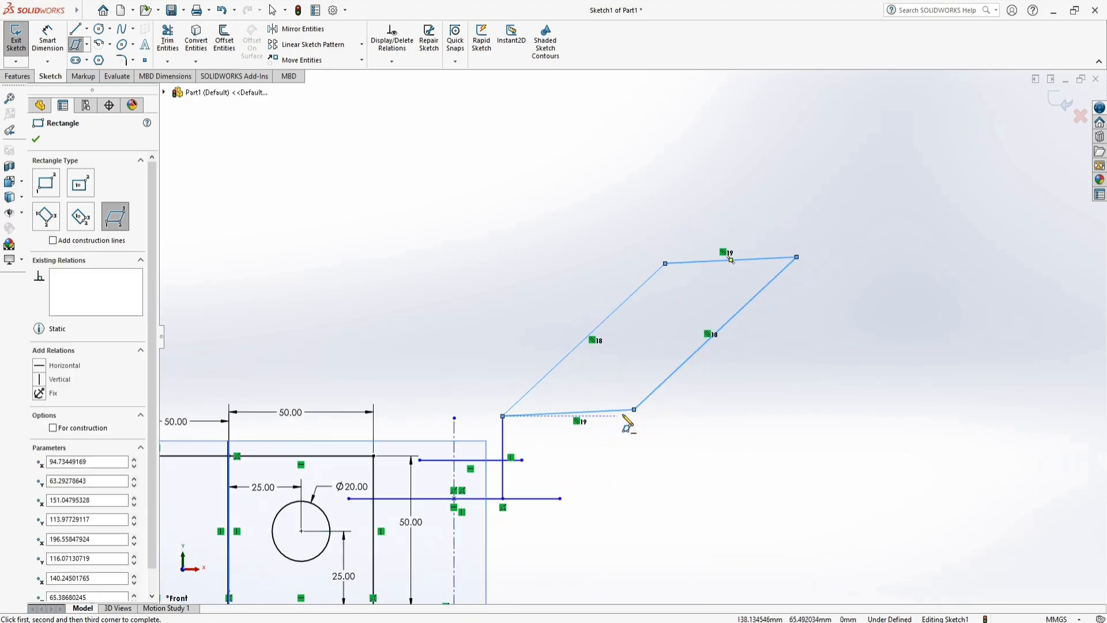
left_click(87, 45)
left_click(239, 133)
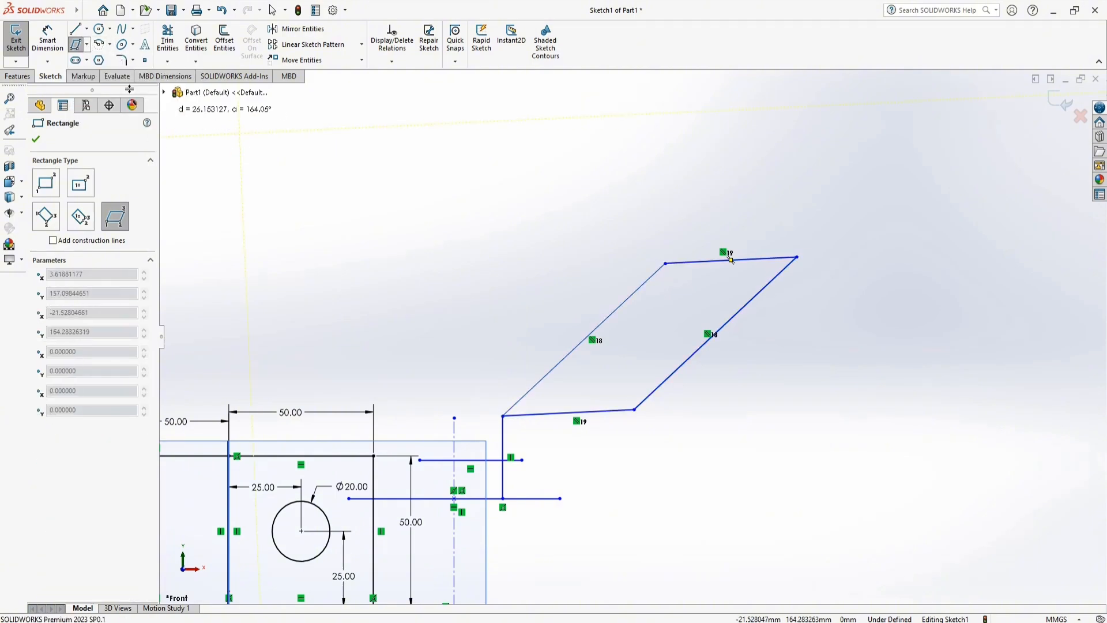
Sketch a circle of about 9 mm radius centred on the midpoint of the right-hand square's upper edge.
left_click(110, 30)
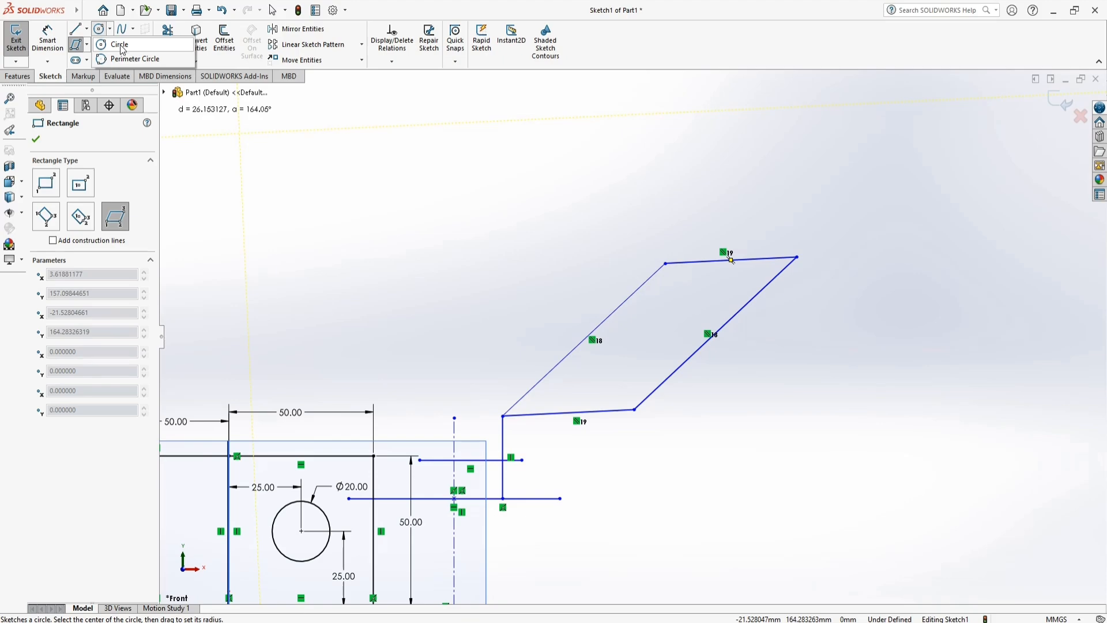
left_click(123, 46)
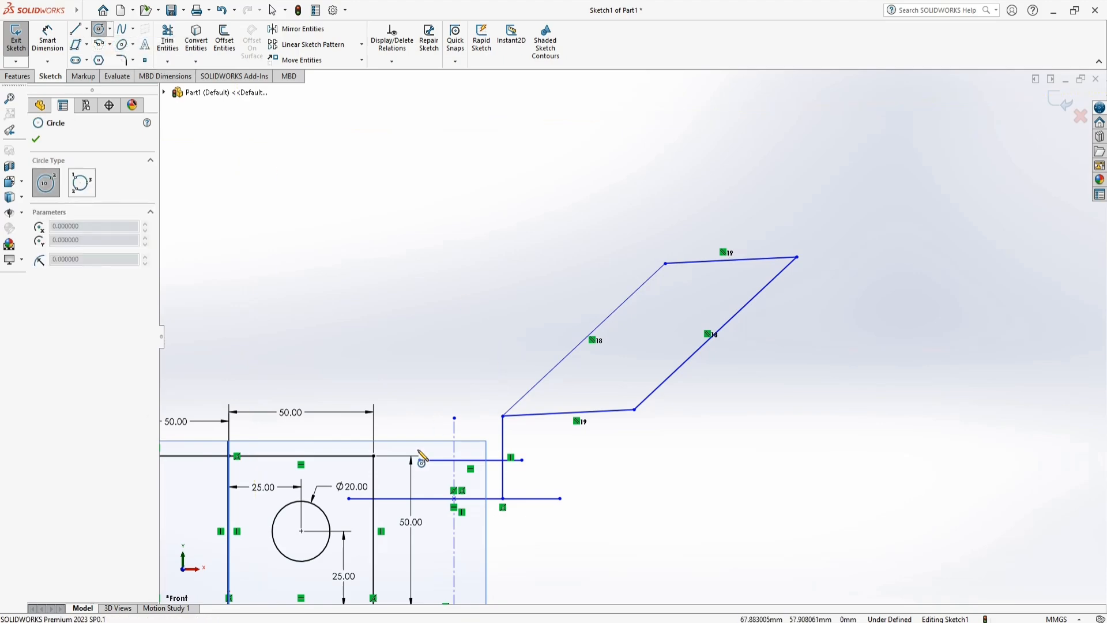
left_click(301, 455)
left_click(303, 430)
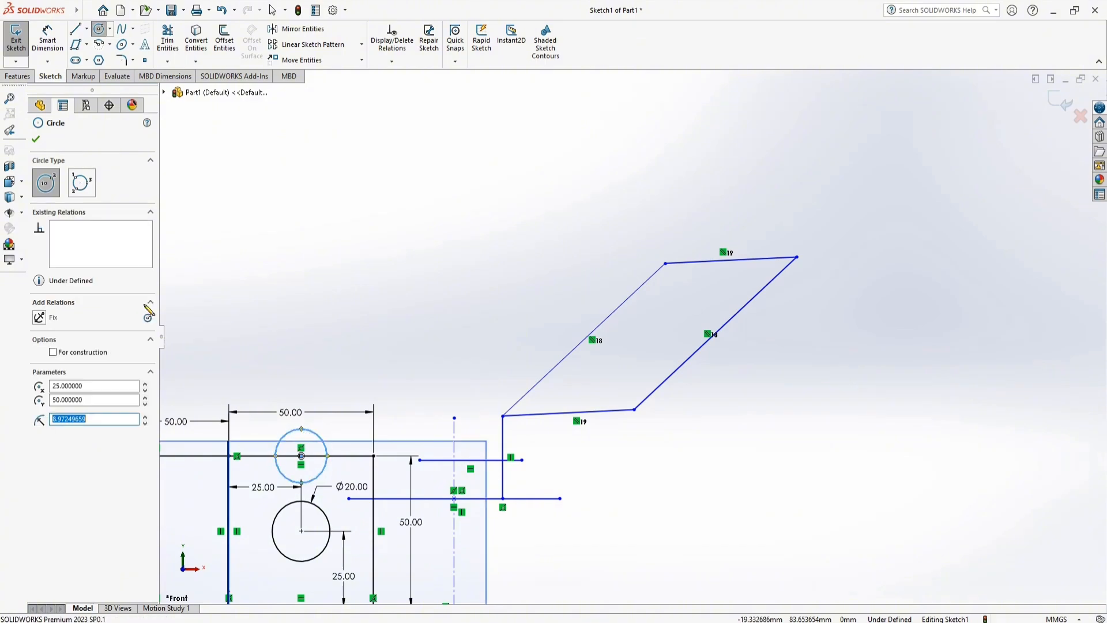
Sketch a perimeter circle of about 24 mm radius tangent to the upper, lower and right-hand edges of the center rectangle below the origin.
left_click(109, 29)
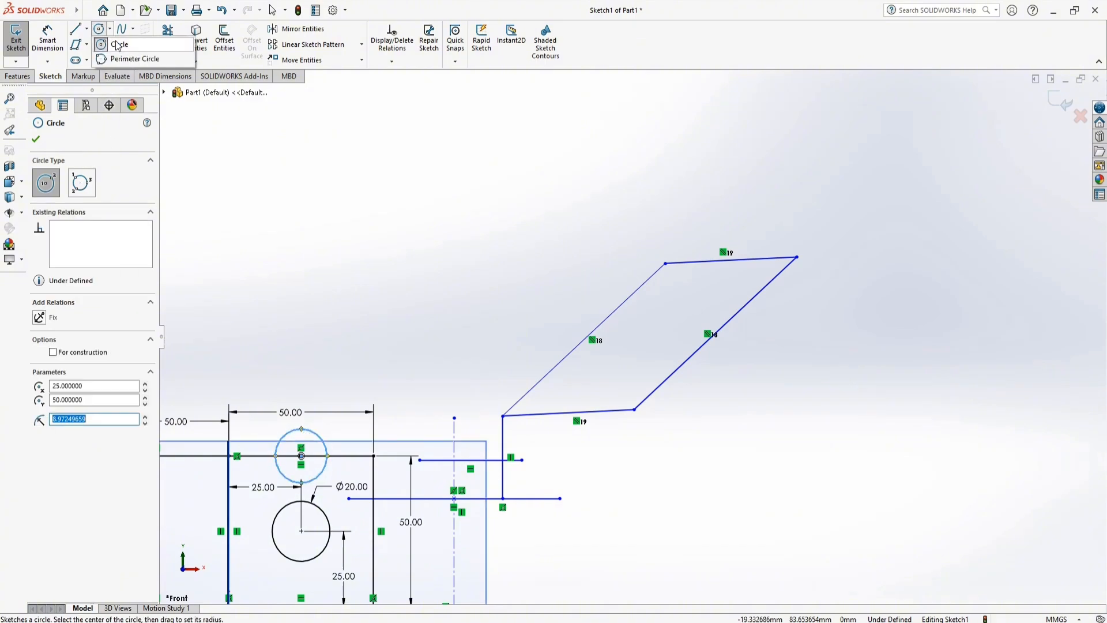
left_click(141, 60)
scroll(480, 467, "up", 4)
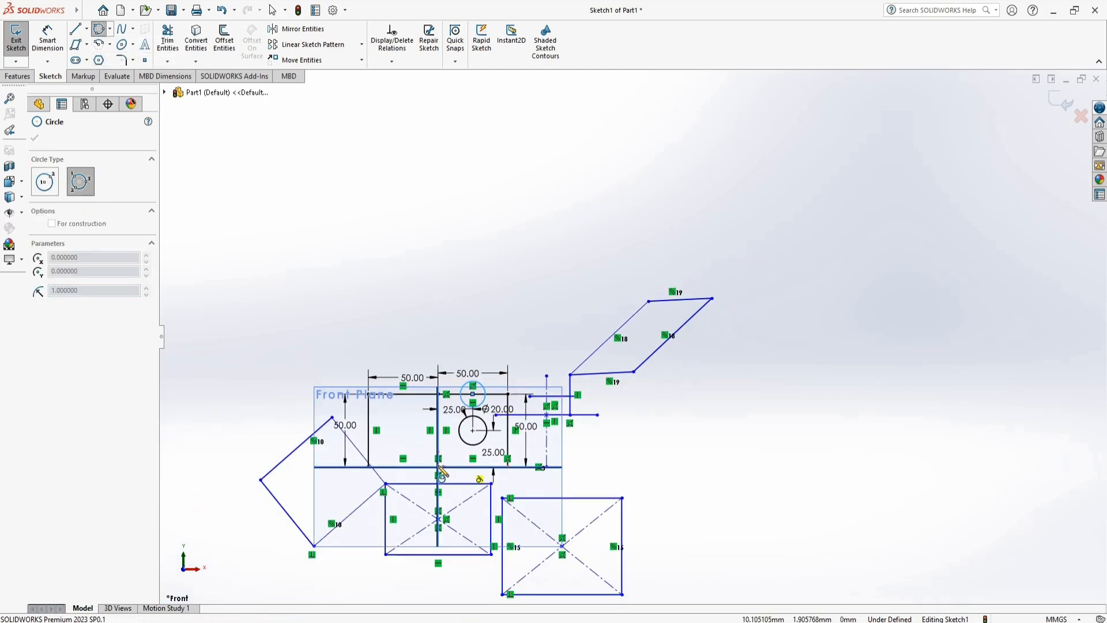
scroll(459, 519, "down", 3)
scroll(536, 502, "up", 1)
scroll(541, 502, "down", 2)
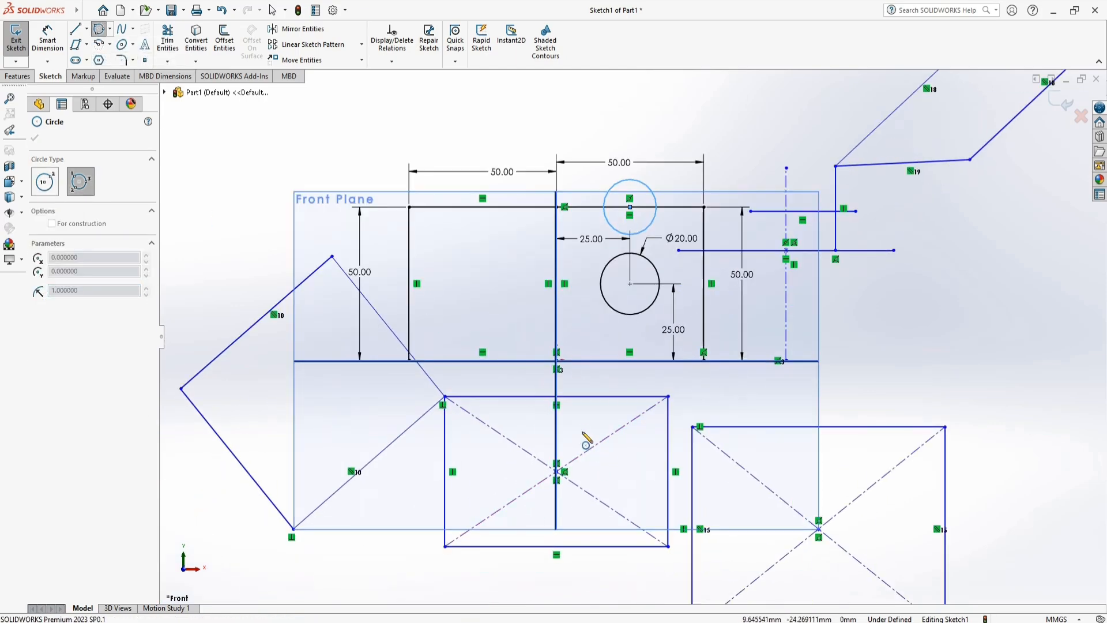
scroll(587, 445, "up", 2)
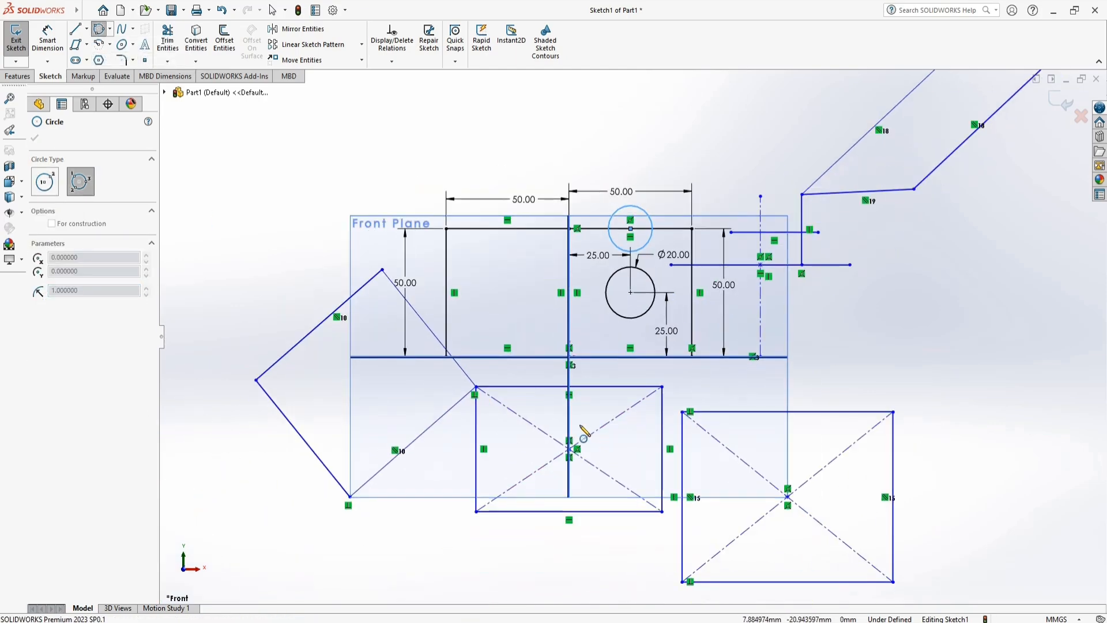
left_click(570, 389)
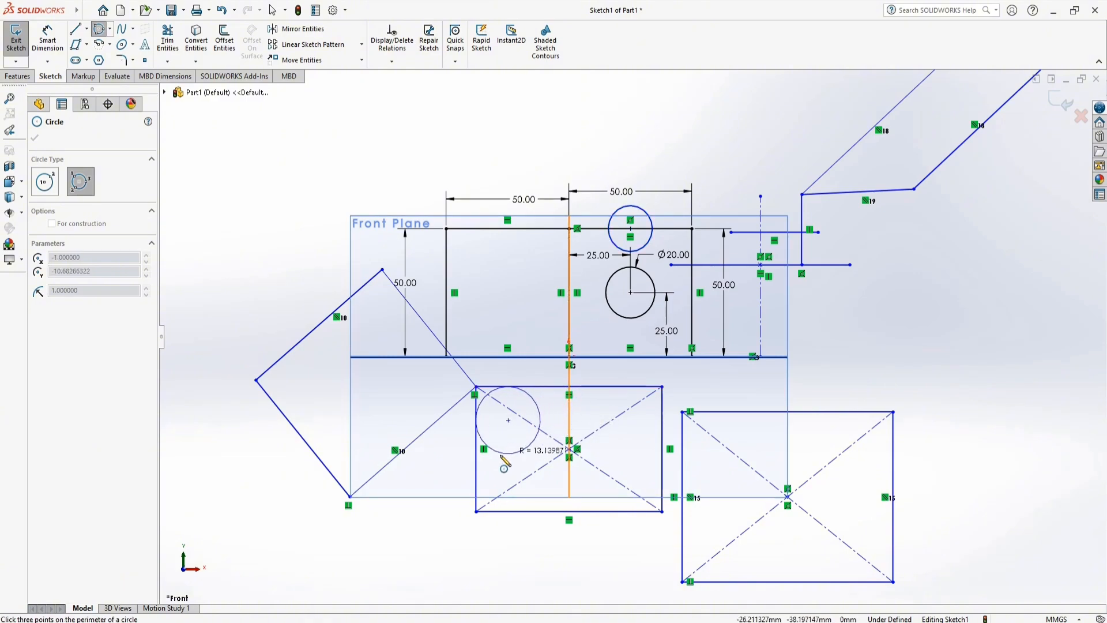
left_click(571, 511)
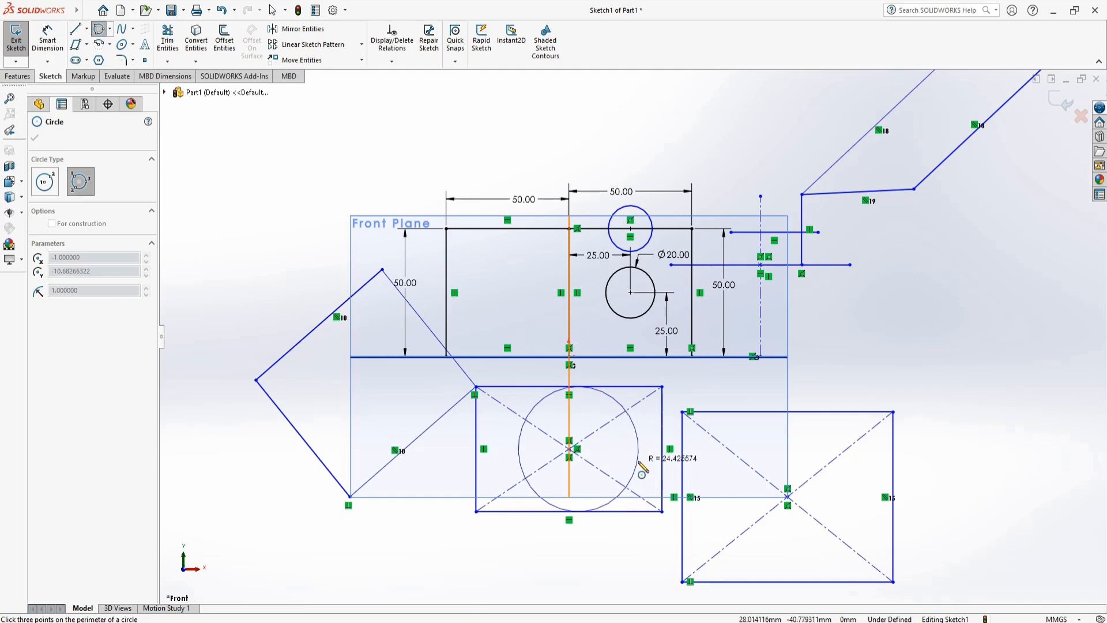
left_click(663, 461)
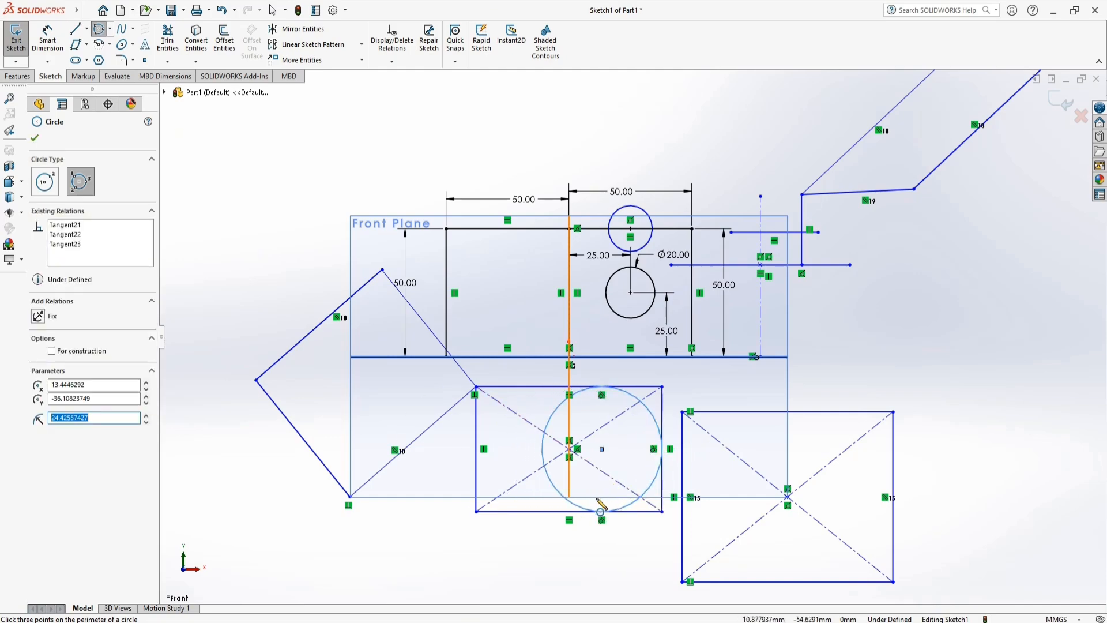
scroll(634, 424, "down", 5)
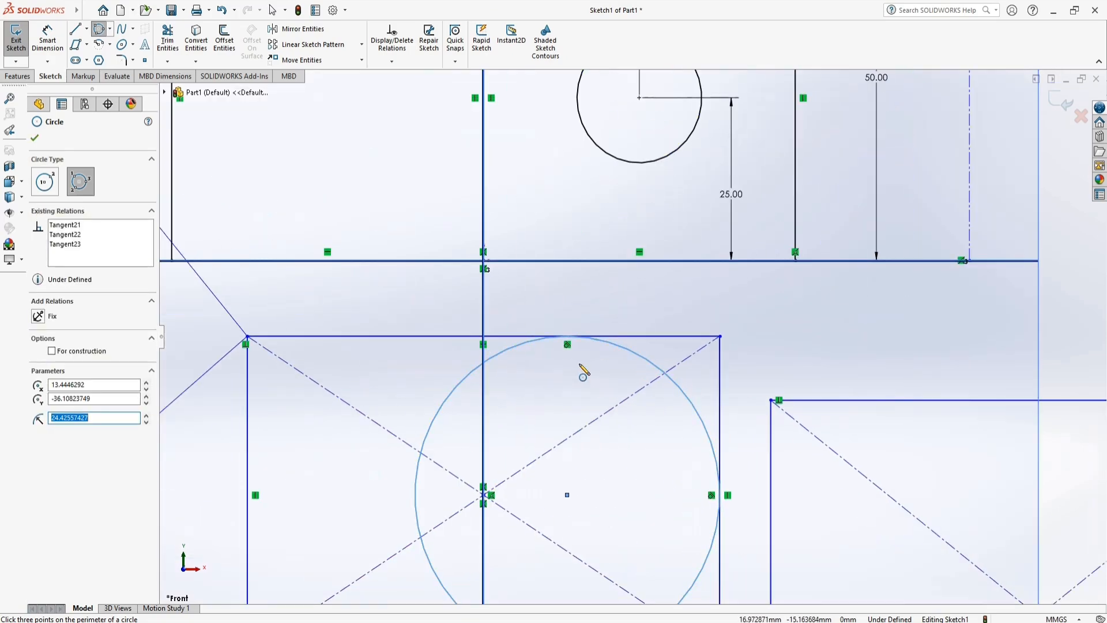
scroll(653, 393, "up", 4)
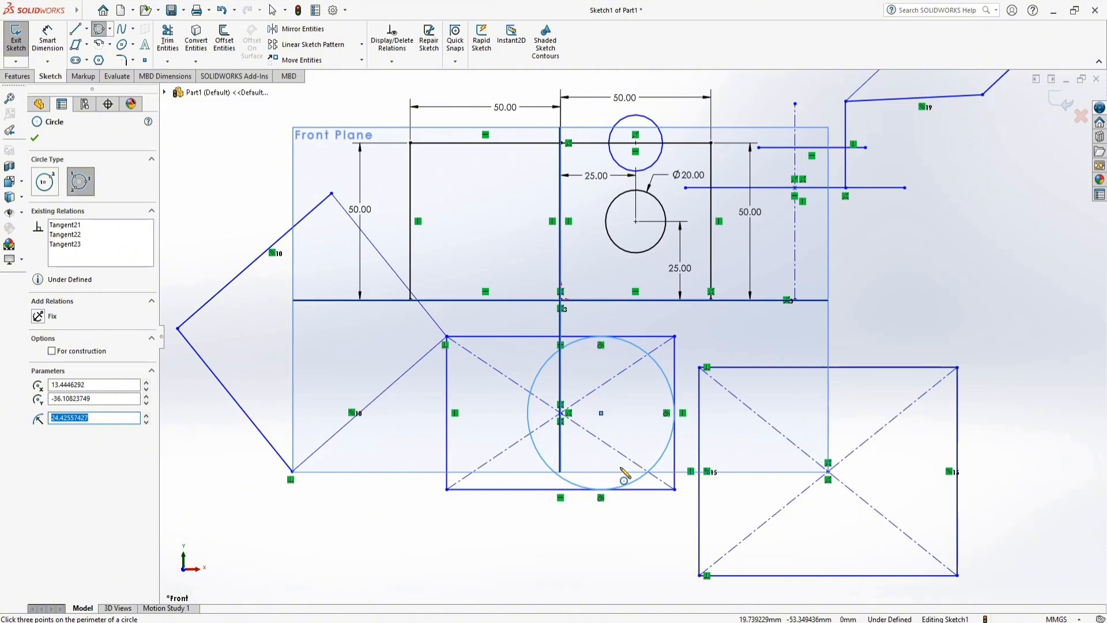
scroll(674, 343, "down", 1)
scroll(649, 330, "up", 2)
scroll(623, 346, "down", 4)
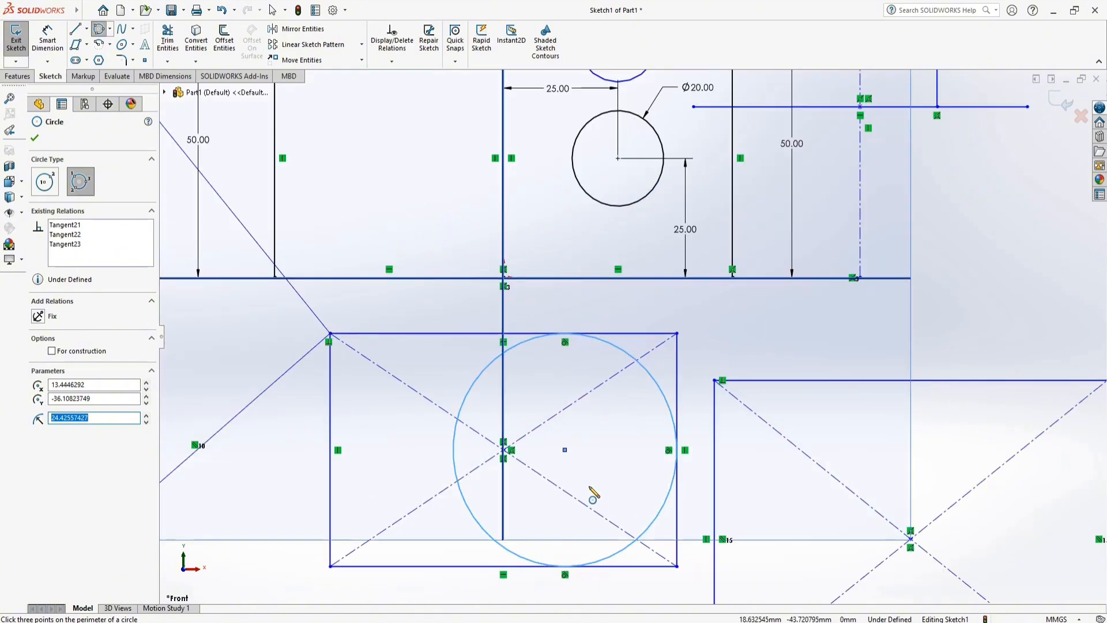
Sketch a horizontal straight slot below the tilted rectangle, about 50 mm between arc centres and about 23 mm wide.
left_click(86, 61)
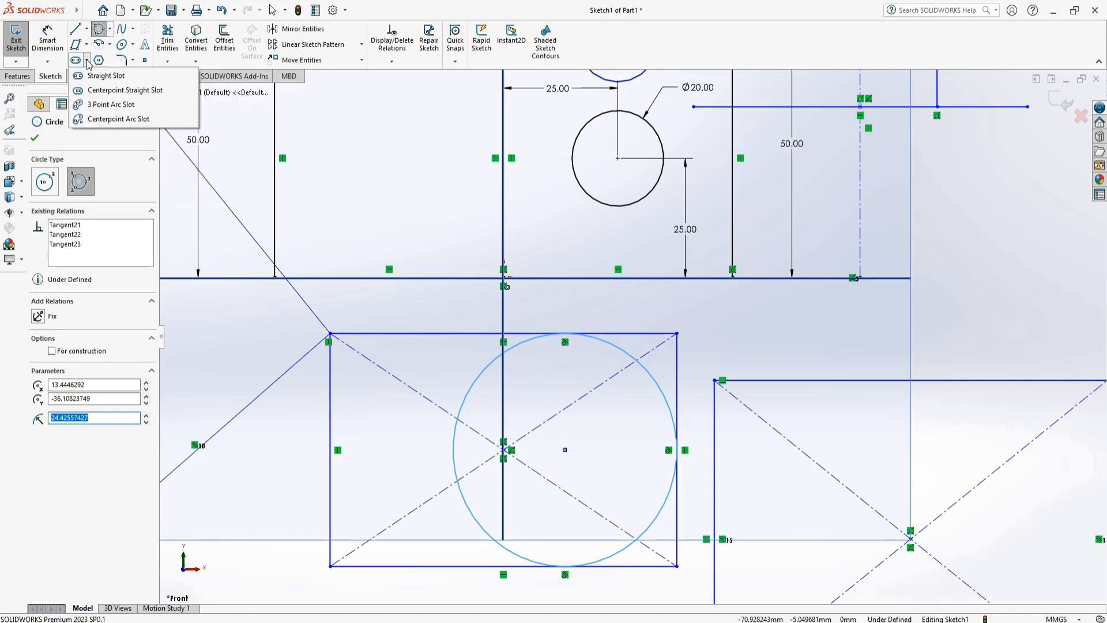
left_click(117, 77)
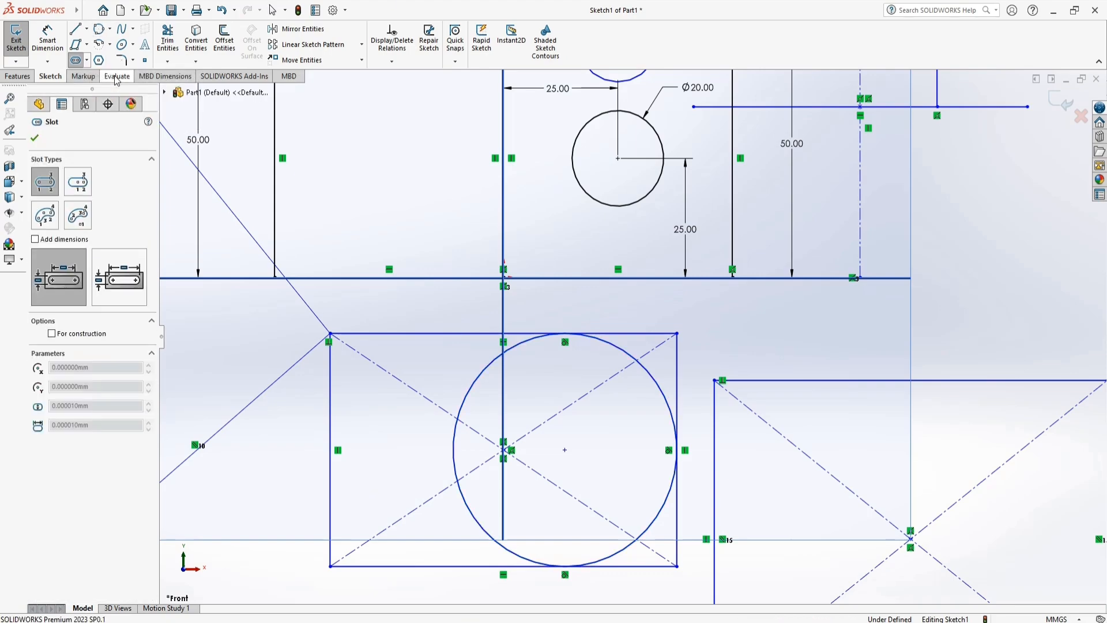
scroll(611, 357, "up", 5)
scroll(634, 421, "up", 3)
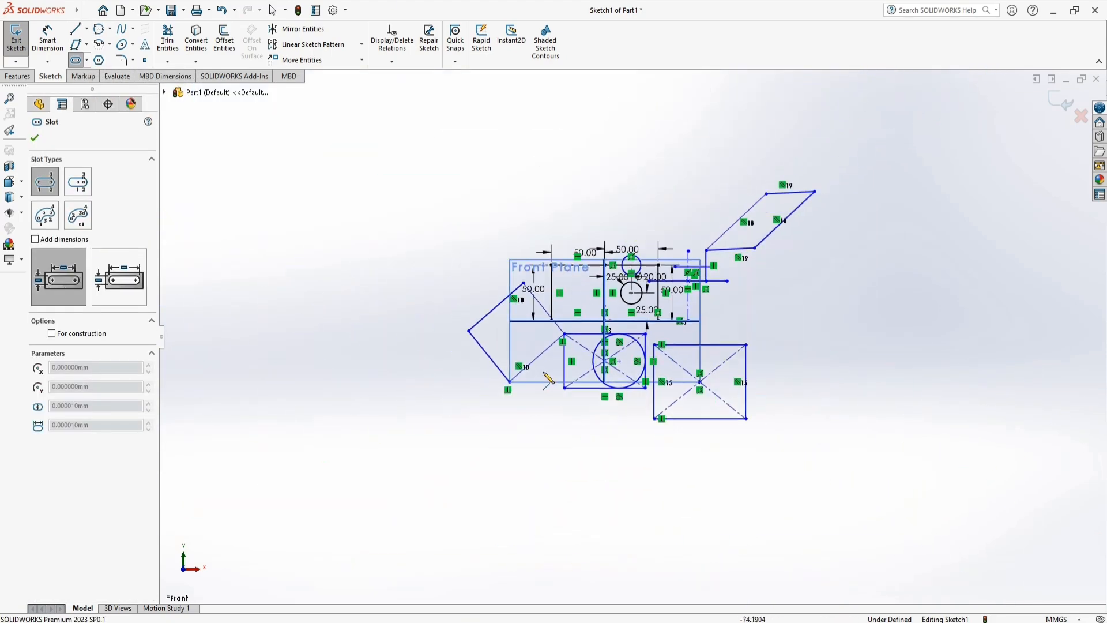
scroll(539, 420, "down", 3)
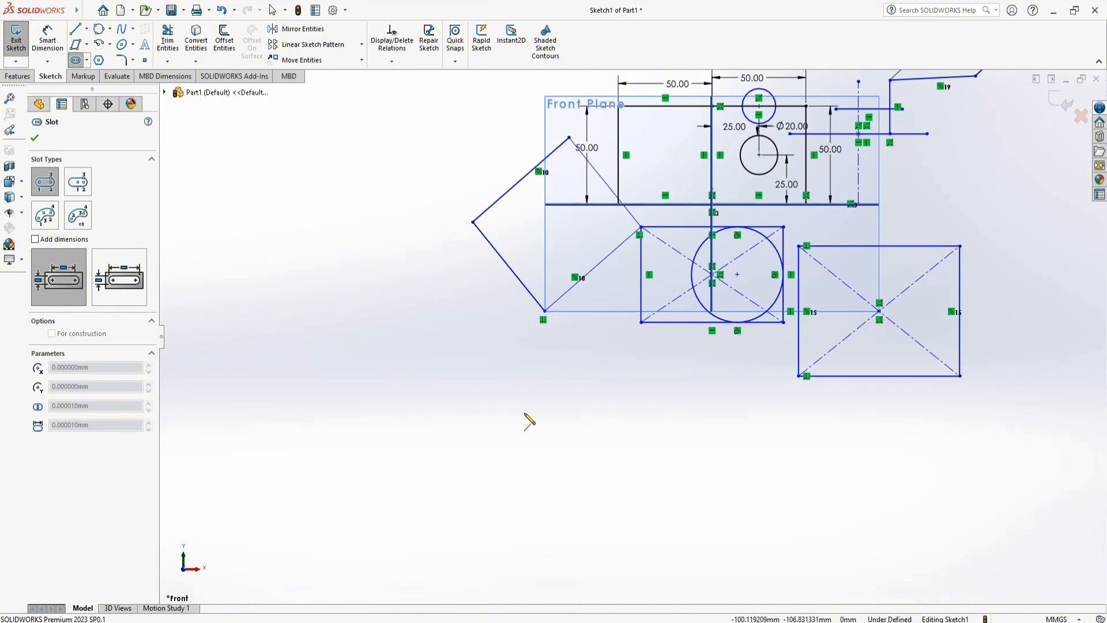
left_click(525, 413)
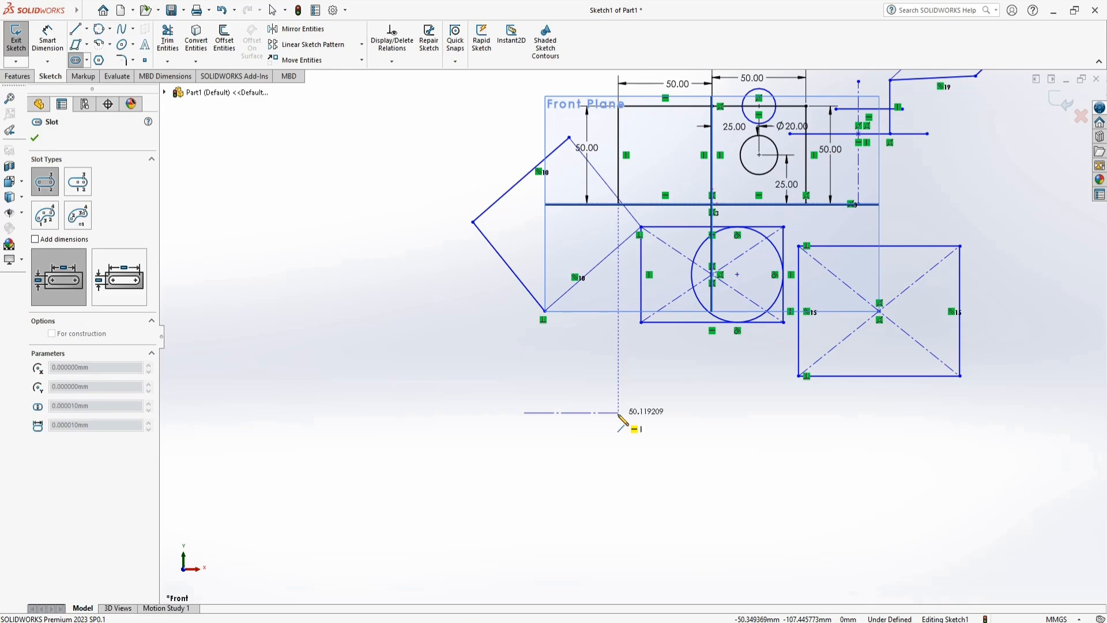
left_click(619, 412)
left_click(622, 393)
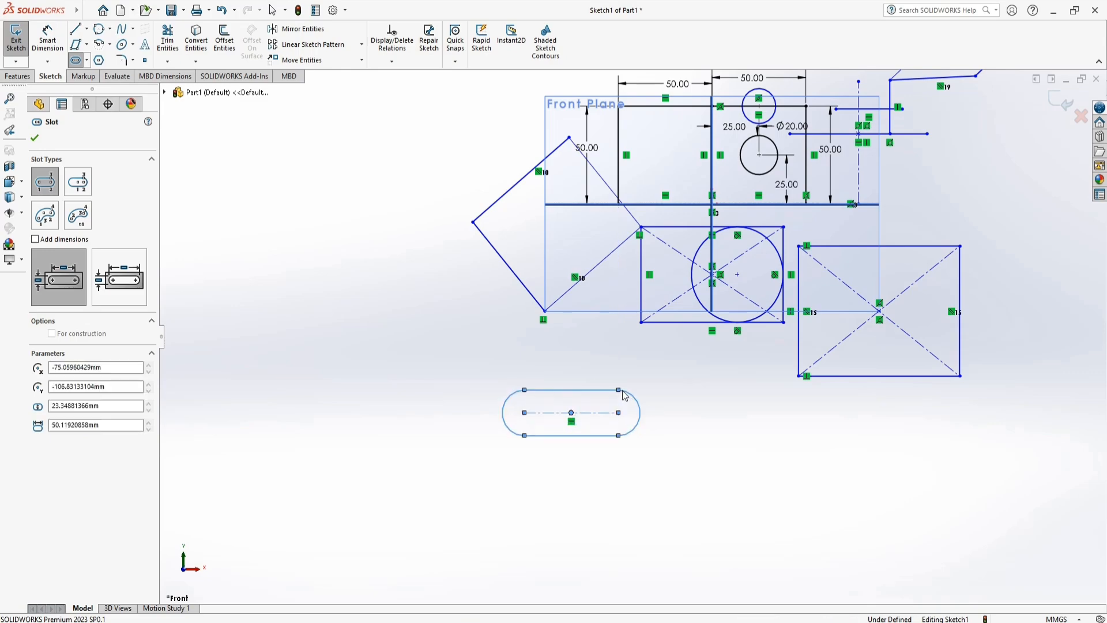
Dimension the slot's centreline length below the slot and set it to 50 mm.
left_click(48, 36)
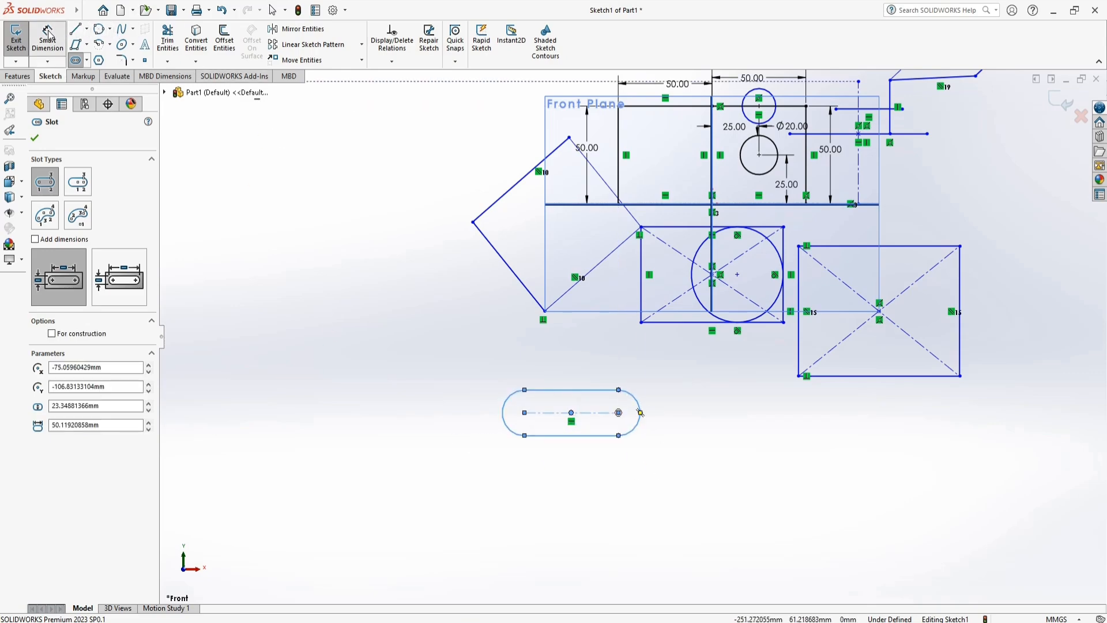
left_click(558, 416)
left_click(573, 457)
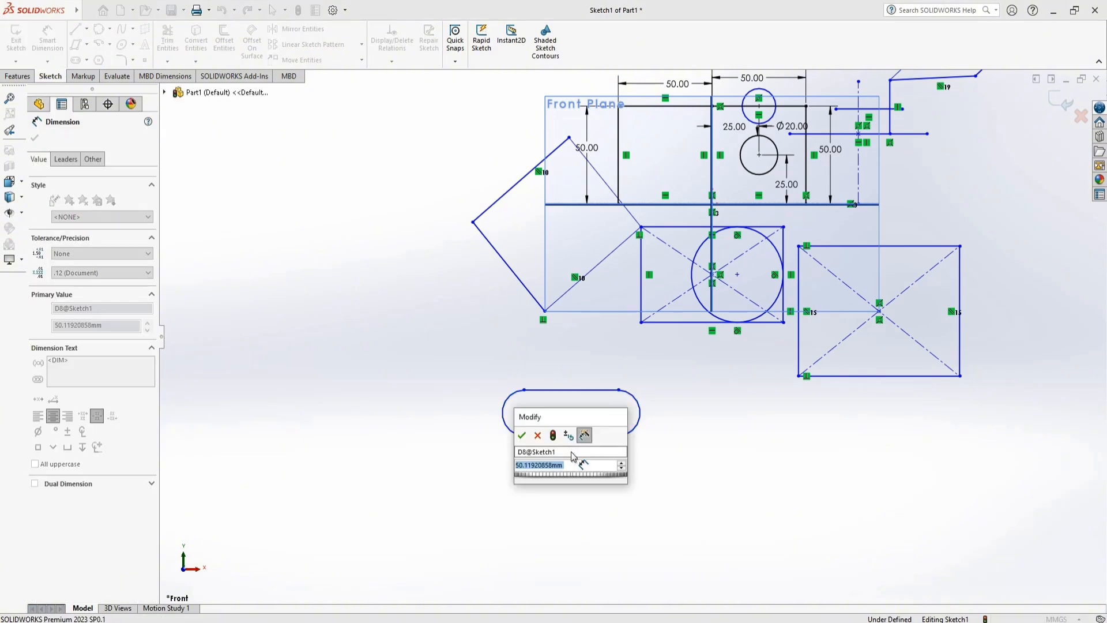
type("50")
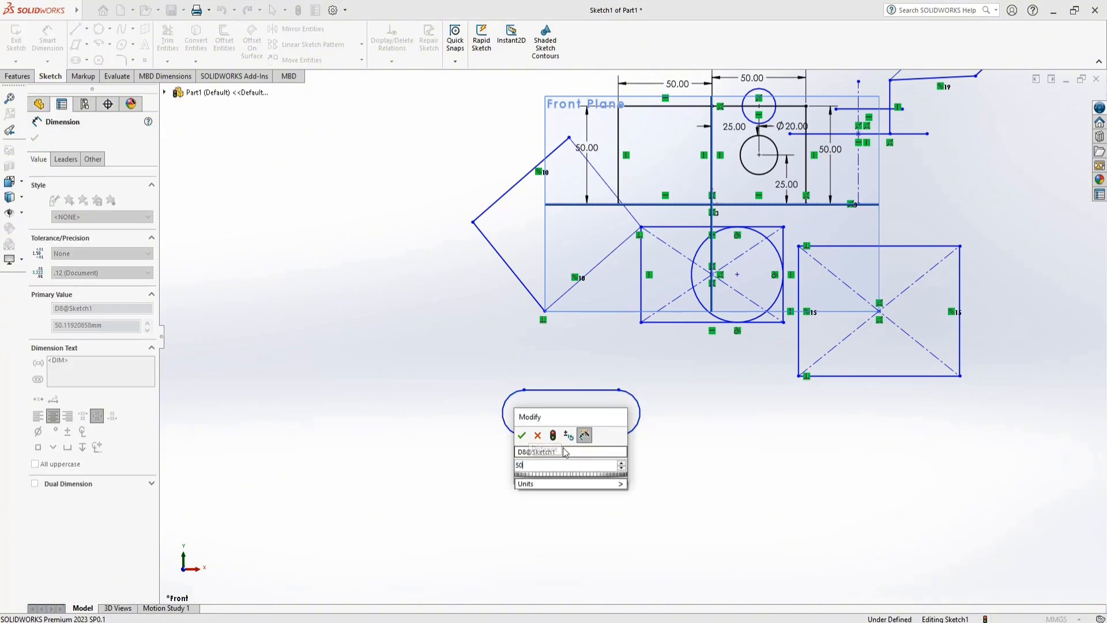
left_click(522, 436)
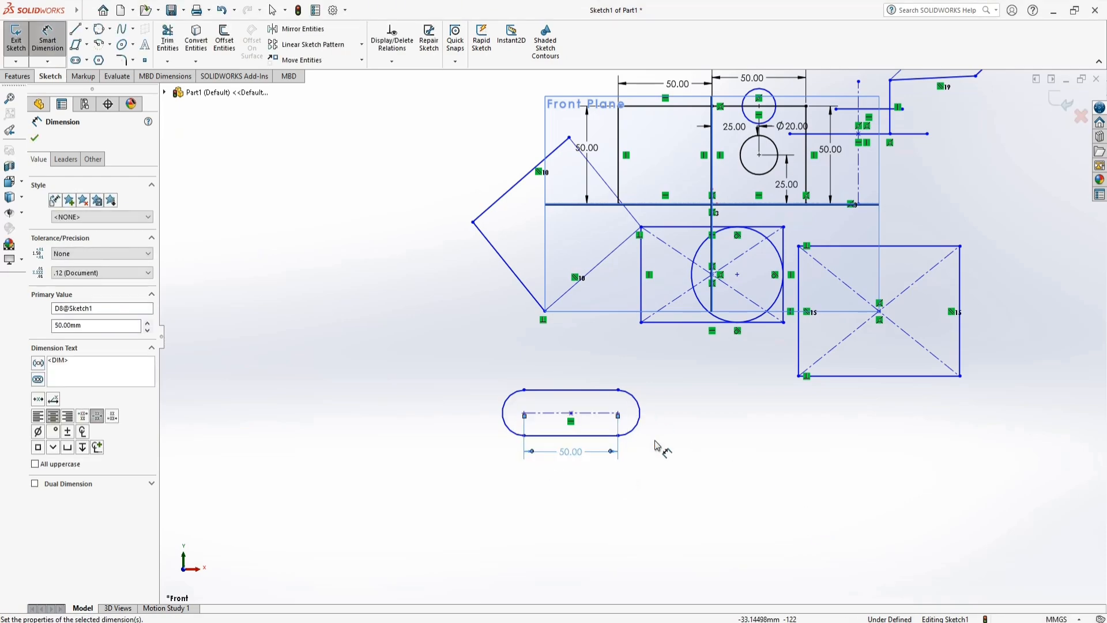
Dimension the radius of the slot's right-hand end arc and set it to 10 mm.
left_click(642, 416)
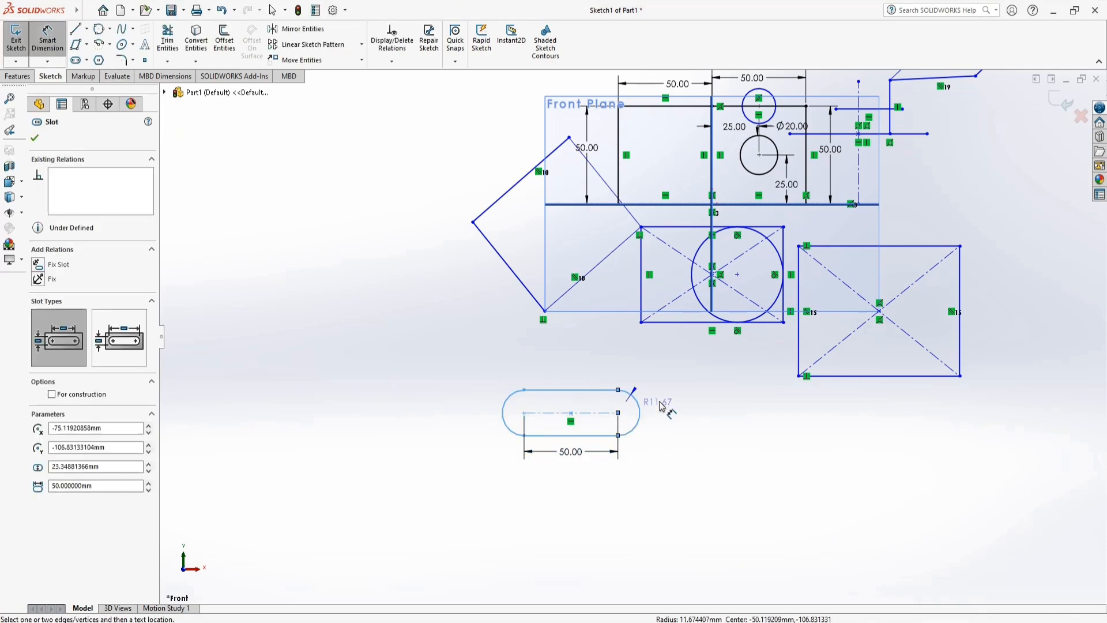
left_click(685, 401)
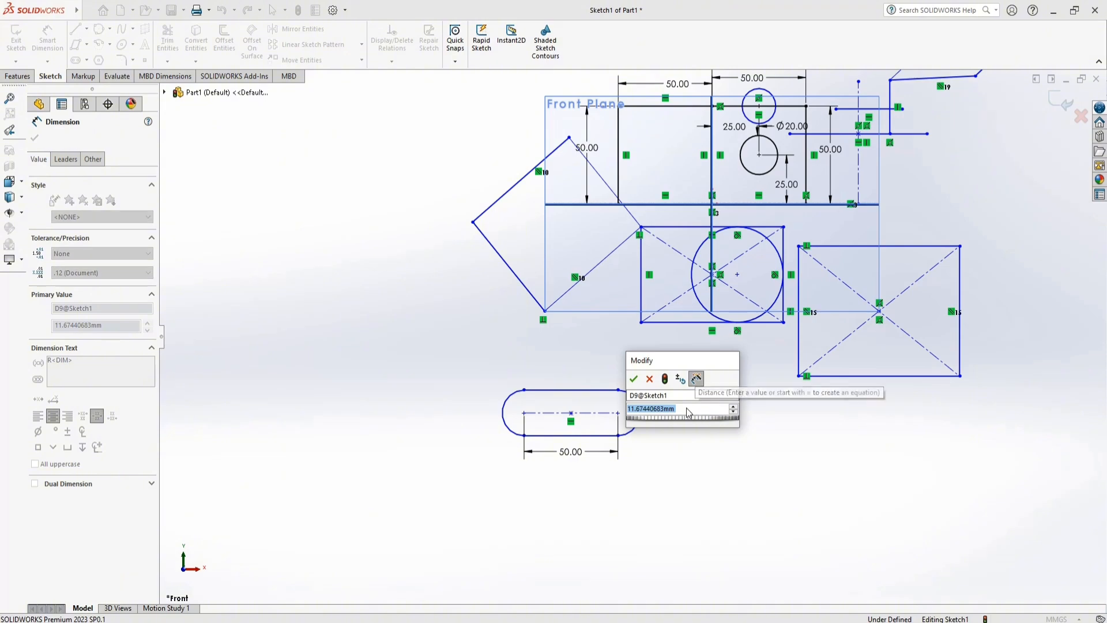
type("10")
left_click(633, 378)
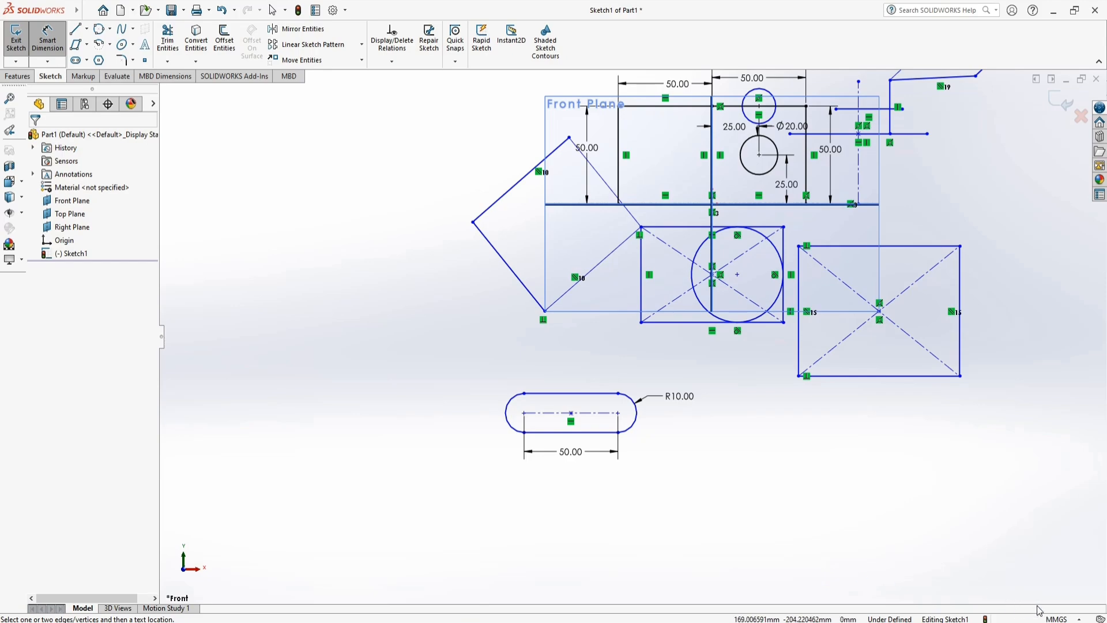
Open the choices for the document's unit system.
left_click(1078, 620)
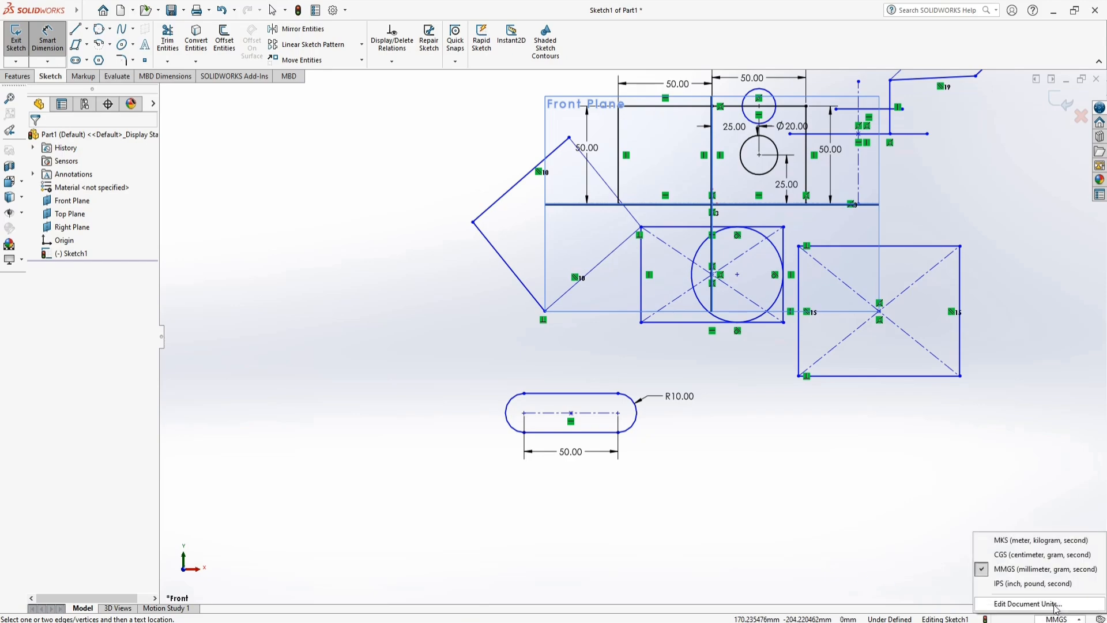